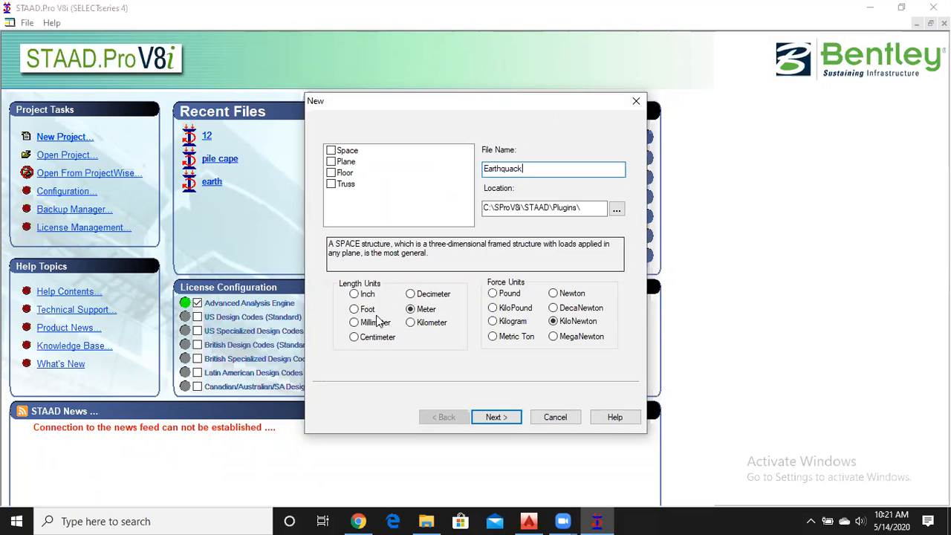
# Finish creating the project Earthquack in metres and kilonewtons, starting with the Add Beam option
pyautogui.click(499, 416)
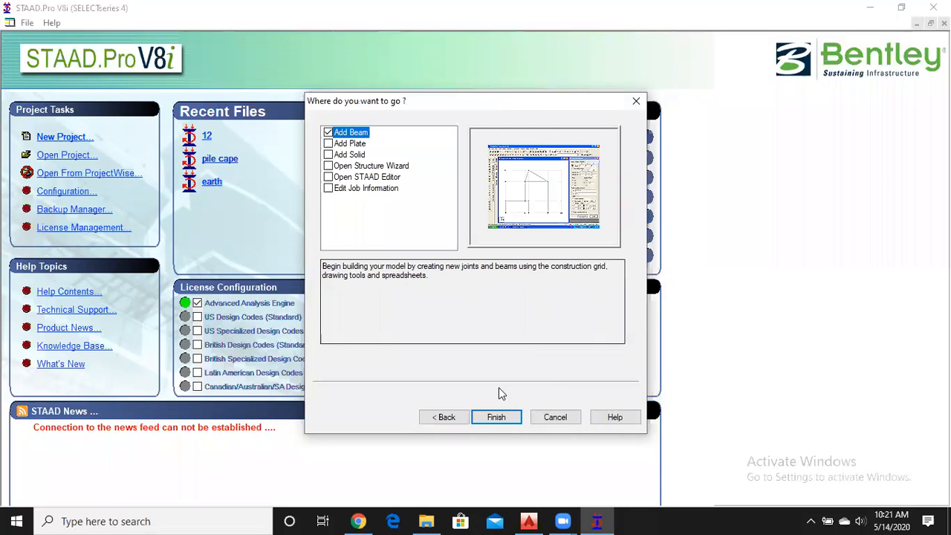
pyautogui.click(494, 416)
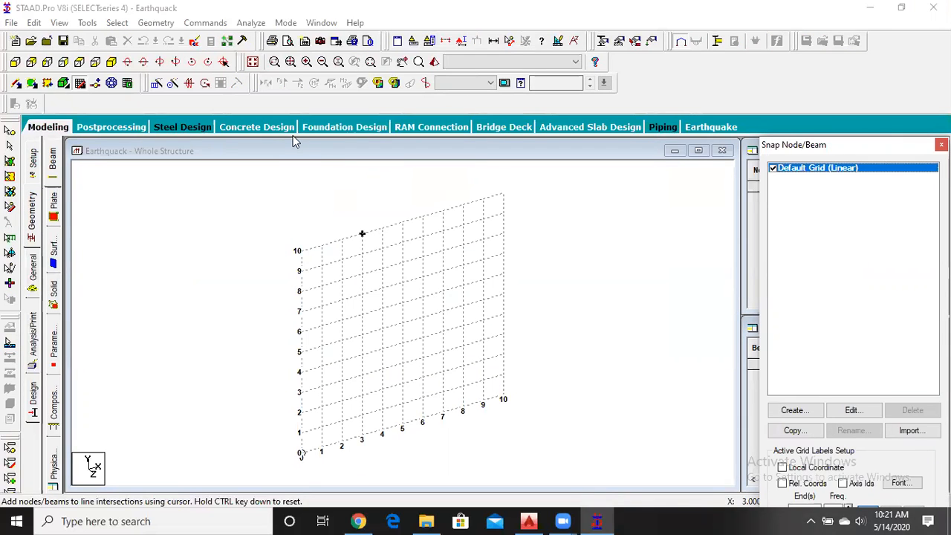
# Run the Structure Wizard and generate a Bay Frame from the Frame Models prototypes
pyautogui.click(163, 23)
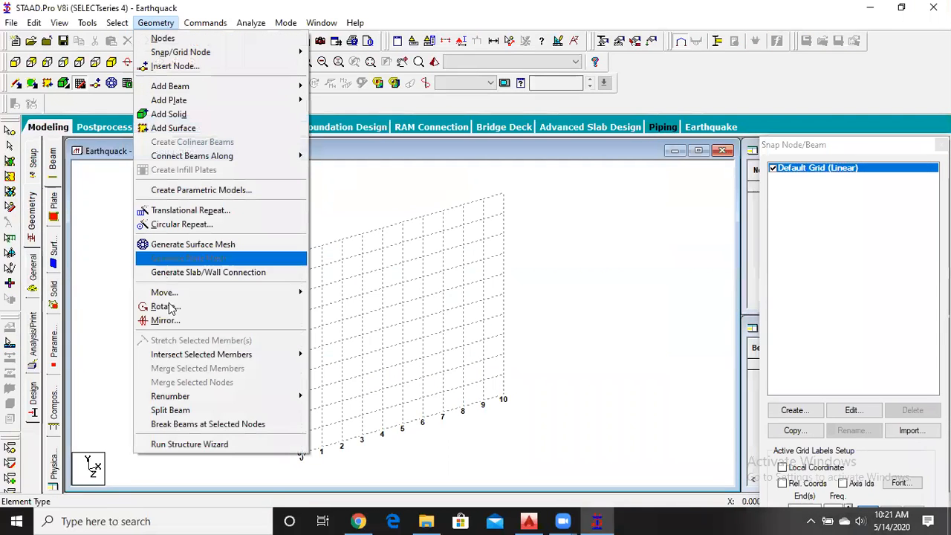
pyautogui.click(186, 445)
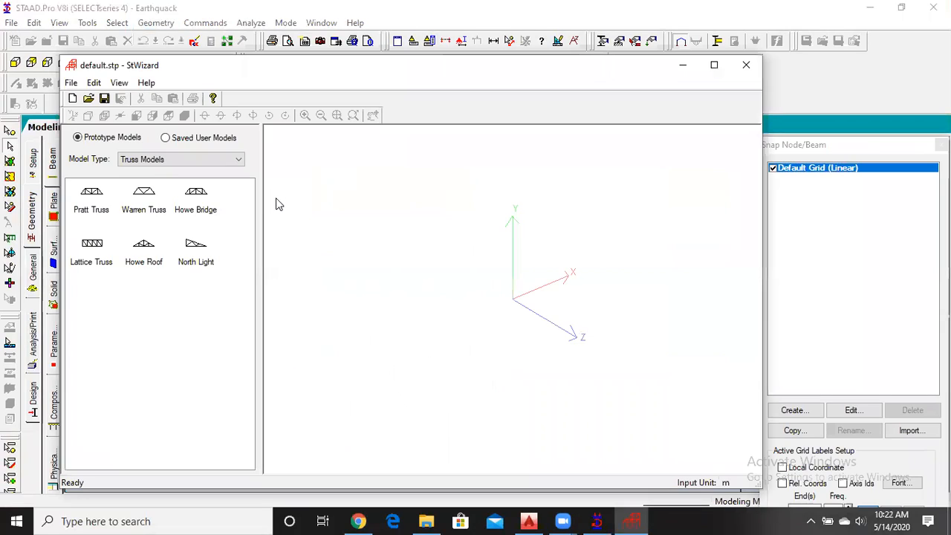
pyautogui.click(150, 161)
pyautogui.click(148, 179)
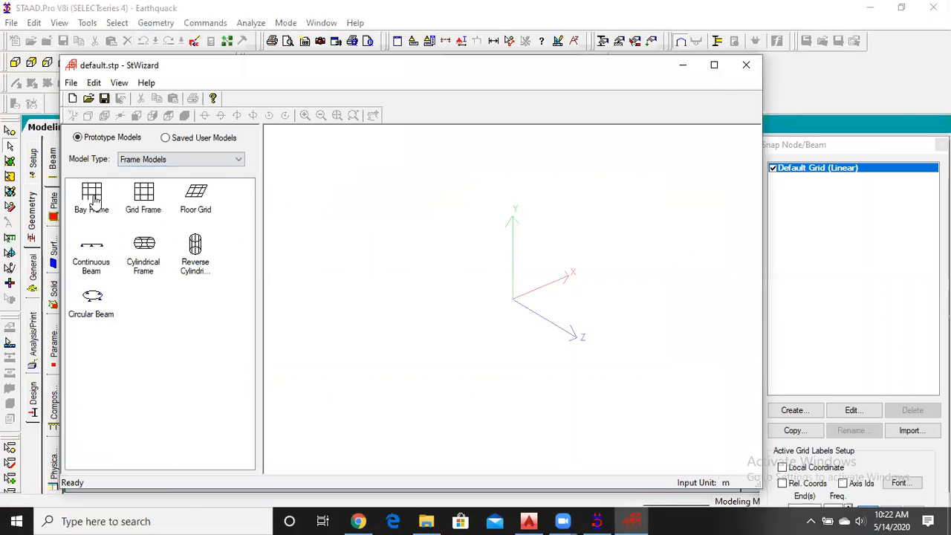
pyautogui.click(542, 306)
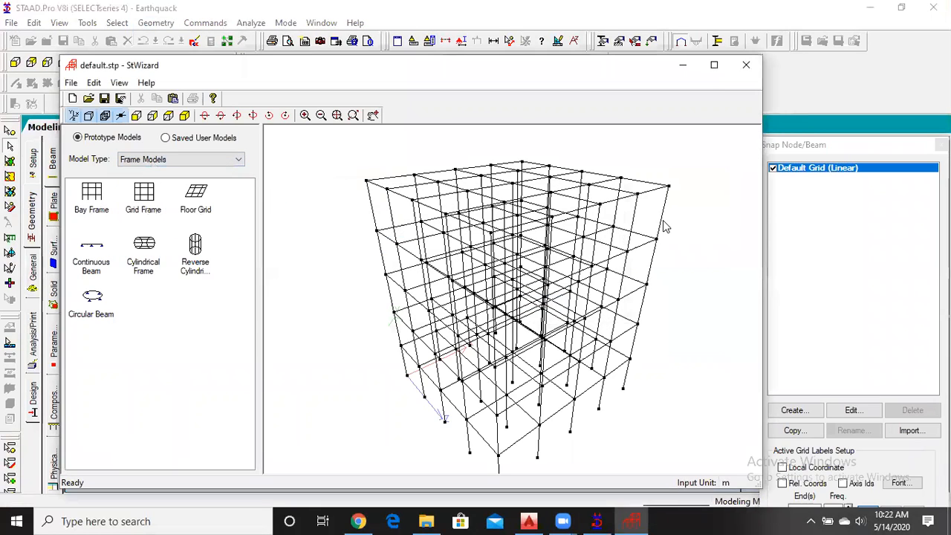
# Transfer the bay frame prototype into the structural model with X, Y and Z offsets of 0 m
pyautogui.click(745, 67)
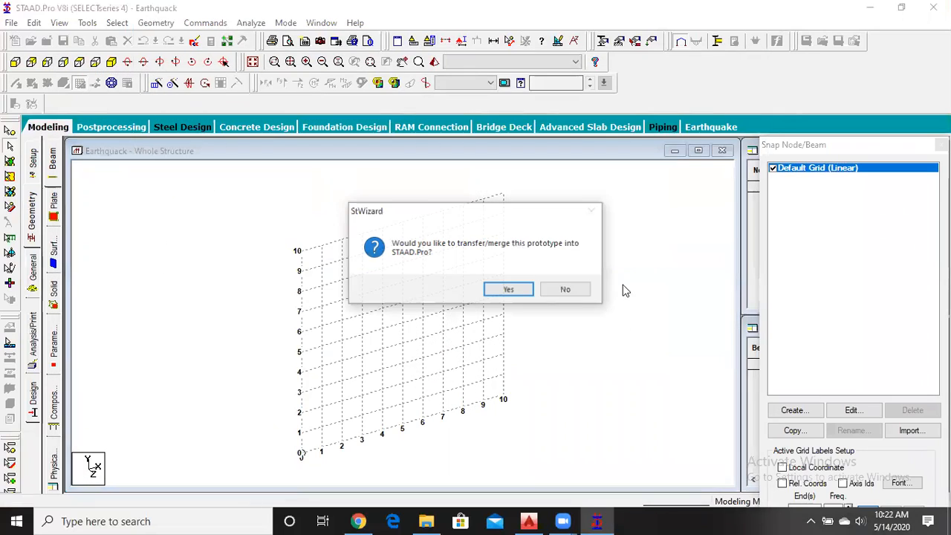
pyautogui.click(510, 290)
pyautogui.click(545, 199)
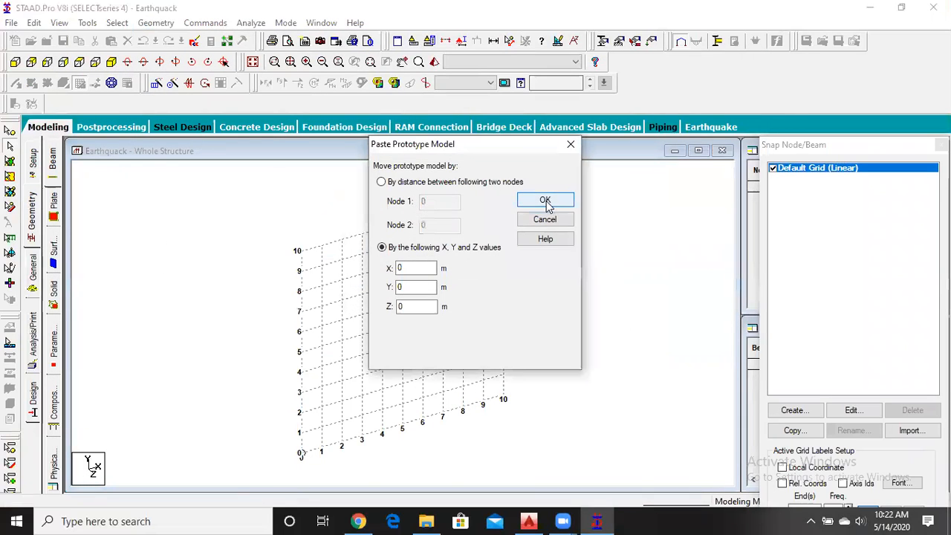
# Define a rectangular concrete section property with YD 0.3 m and ZD 0.3 m
pyautogui.click(33, 269)
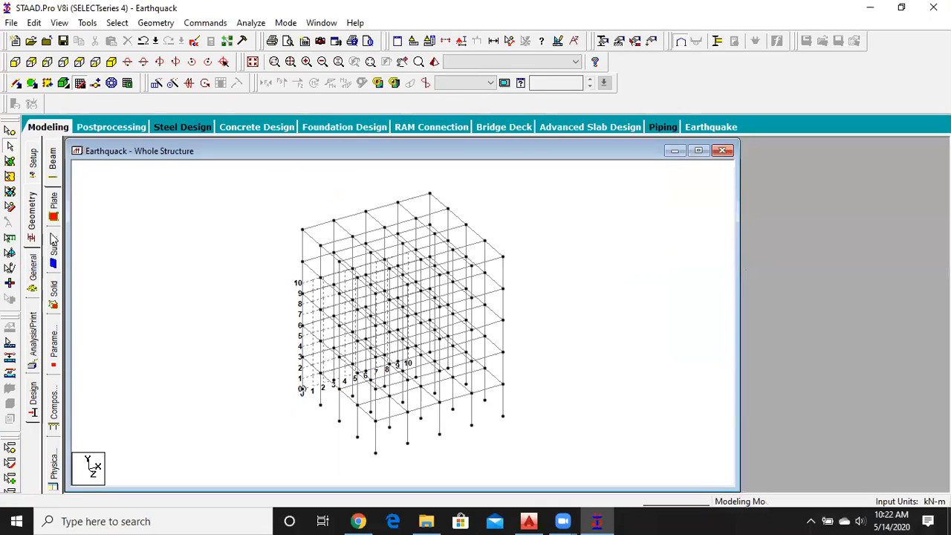
pyautogui.click(902, 368)
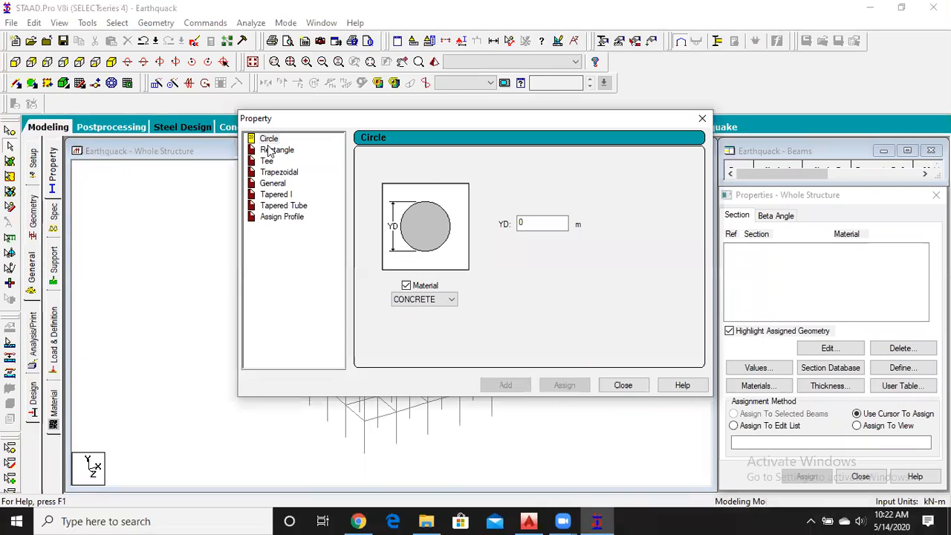
pyautogui.click(275, 152)
pyautogui.doubleClick(526, 215)
pyautogui.write('0.3')
pyautogui.doubleClick(537, 236)
pyautogui.write('0.3')
pyautogui.click(505, 385)
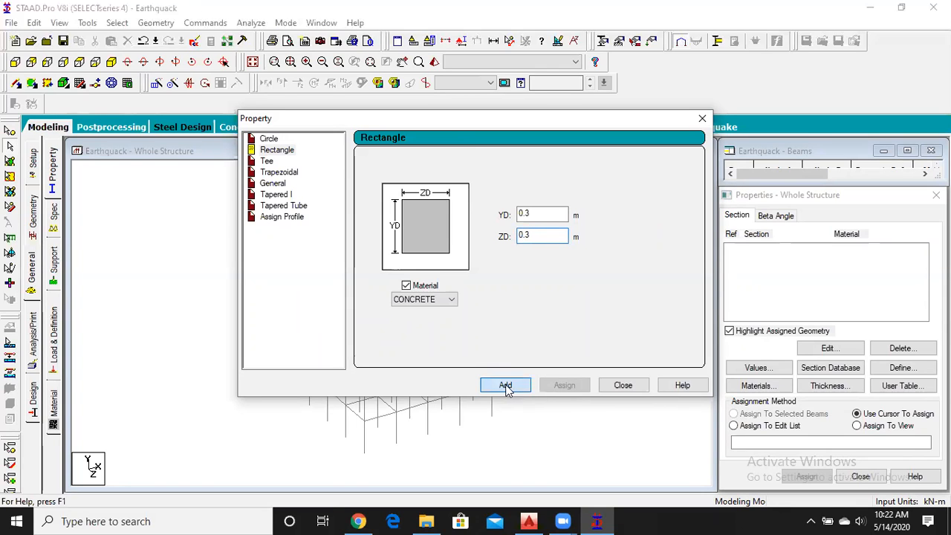
pyautogui.click(622, 385)
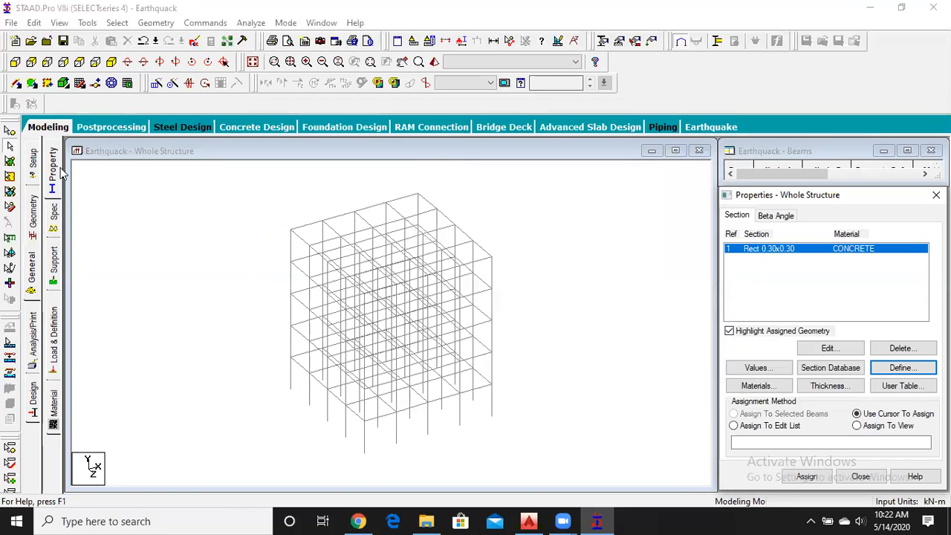
# Assign the 0.30x0.30 concrete section to every member in the view
pyautogui.click(856, 425)
pyautogui.click(806, 476)
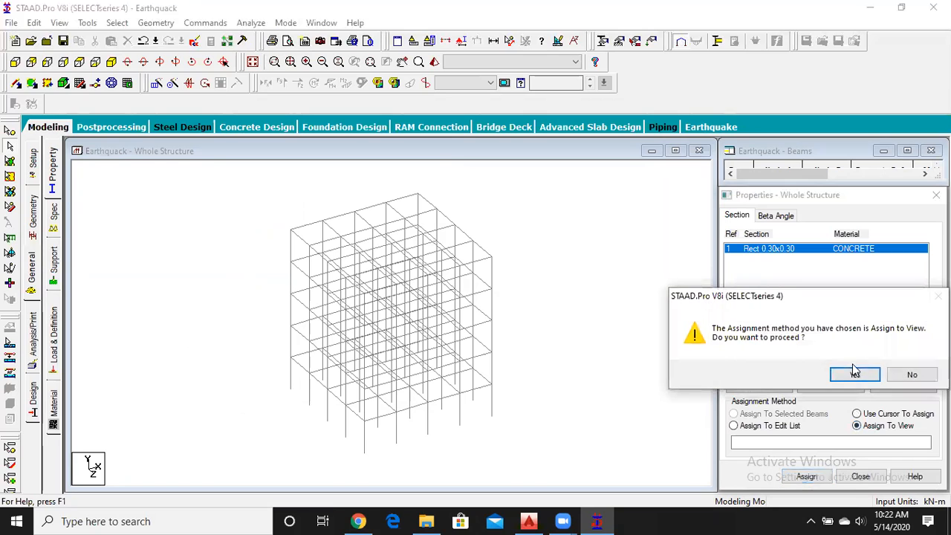
pyautogui.click(854, 373)
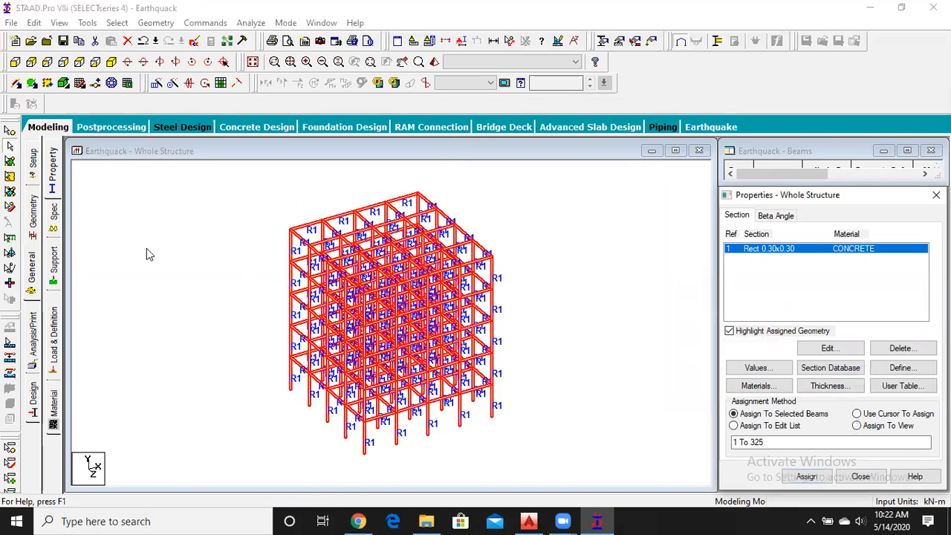
# Create a fixed support and assign it to all base nodes of the frame
pyautogui.click(105, 296)
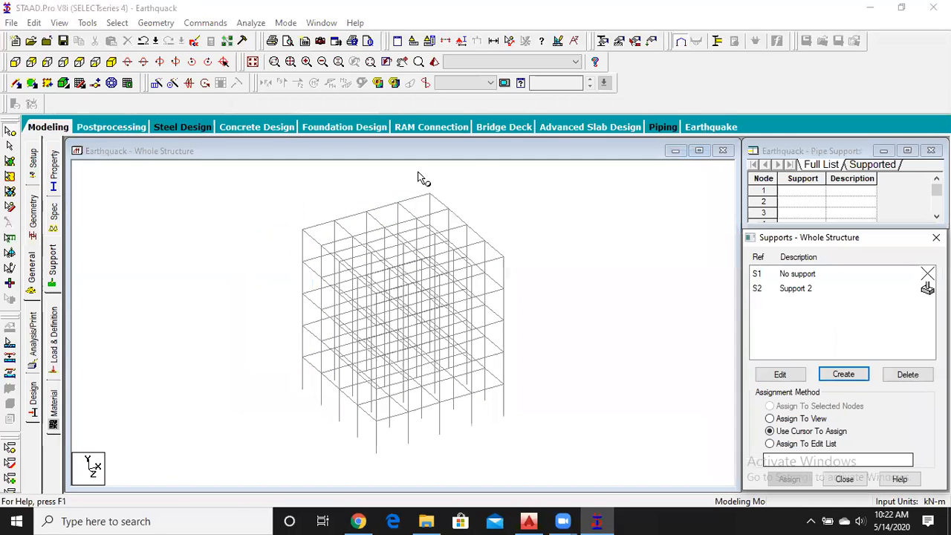
pyautogui.click(16, 61)
pyautogui.moveTo(279, 436); pyautogui.dragTo(519, 467)
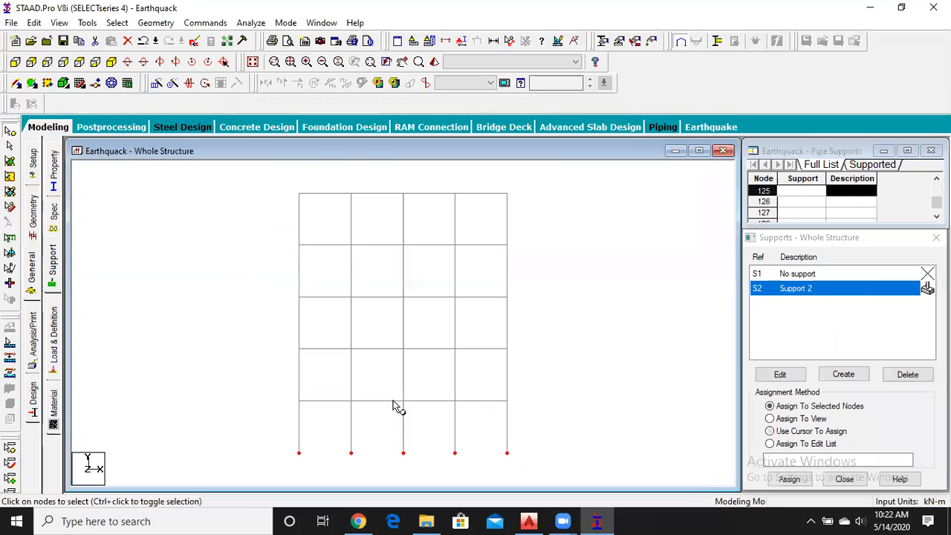
pyautogui.click(112, 62)
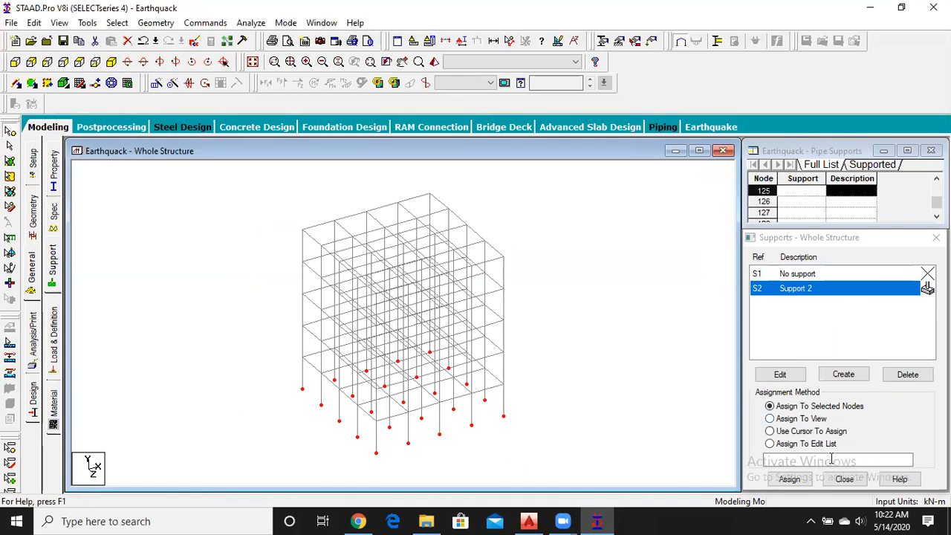
pyautogui.click(788, 479)
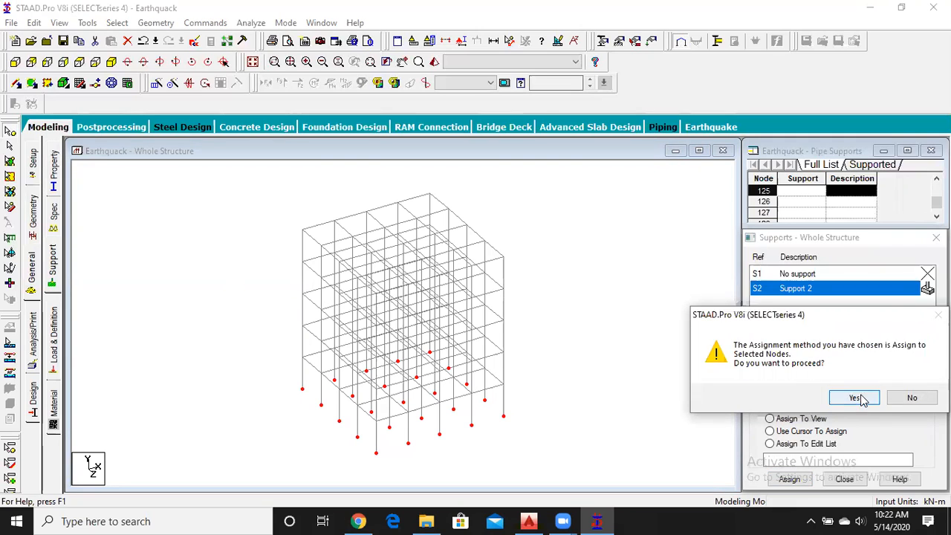
pyautogui.click(856, 397)
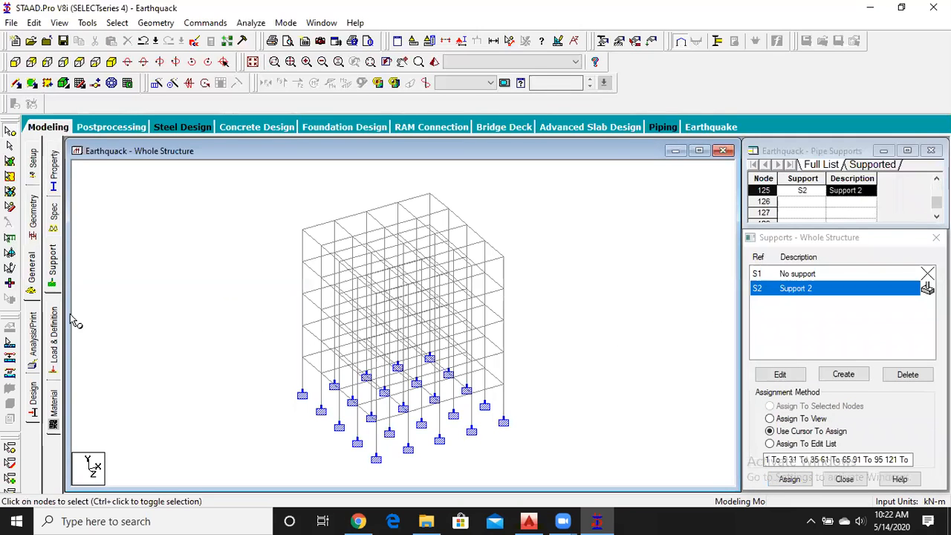
# Start a new seismic definition and set its code type to IS 1893 - 2002/2005
pyautogui.click(52, 333)
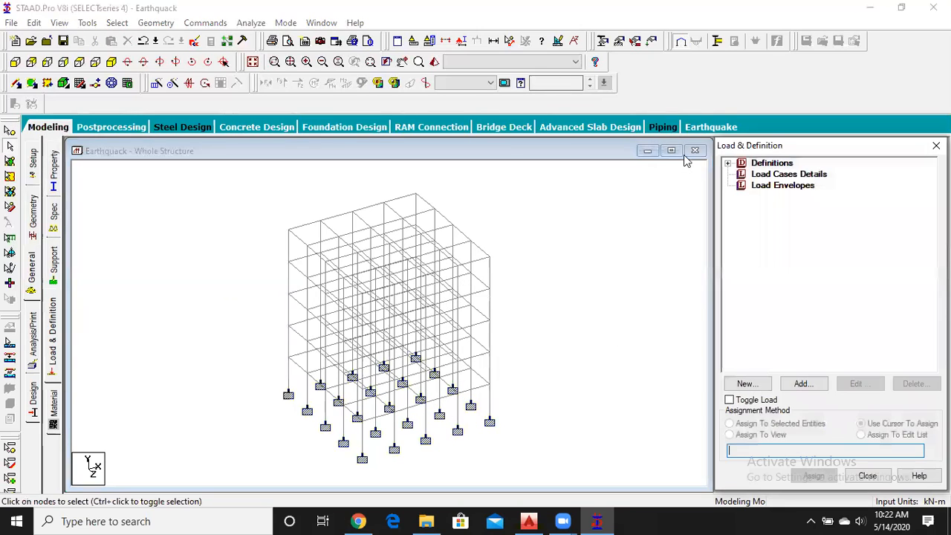
pyautogui.click(770, 175)
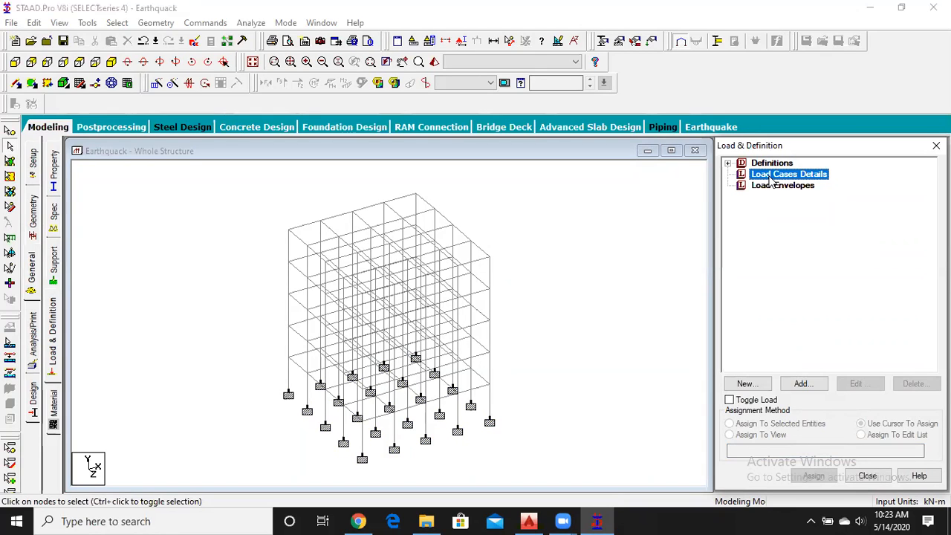
pyautogui.click(727, 163)
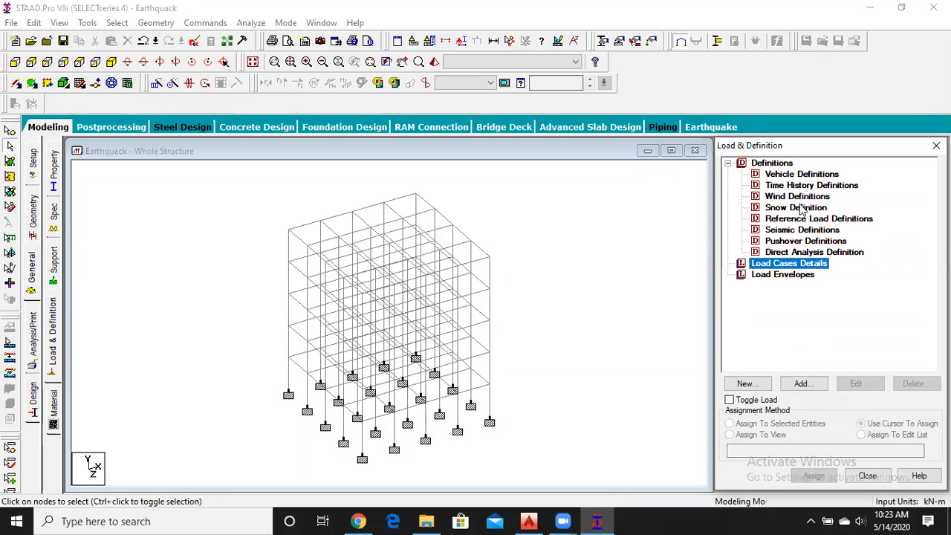
pyautogui.click(804, 231)
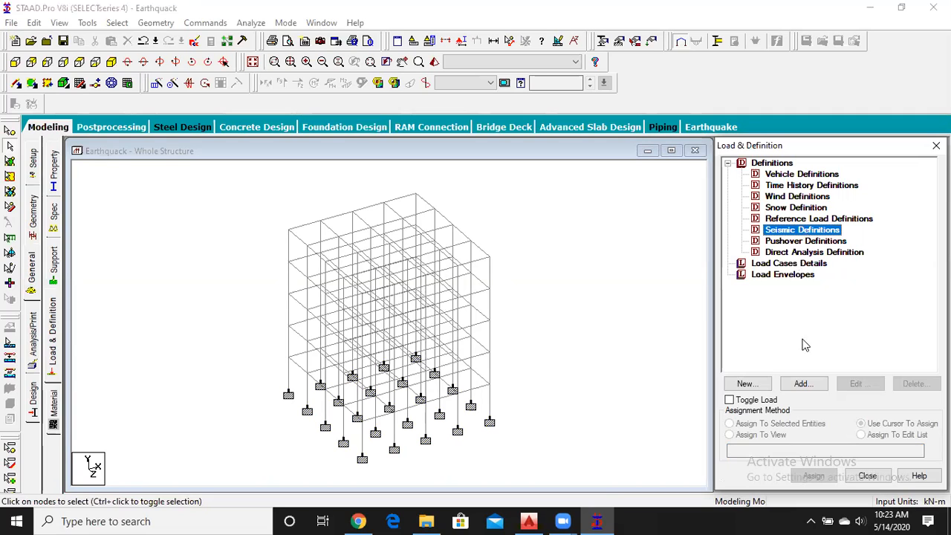
pyautogui.click(802, 383)
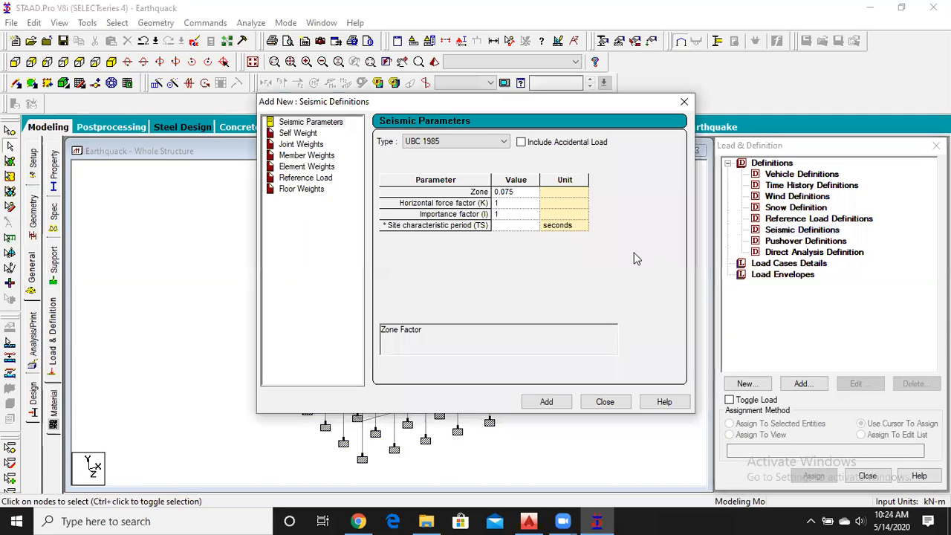
pyautogui.click(470, 143)
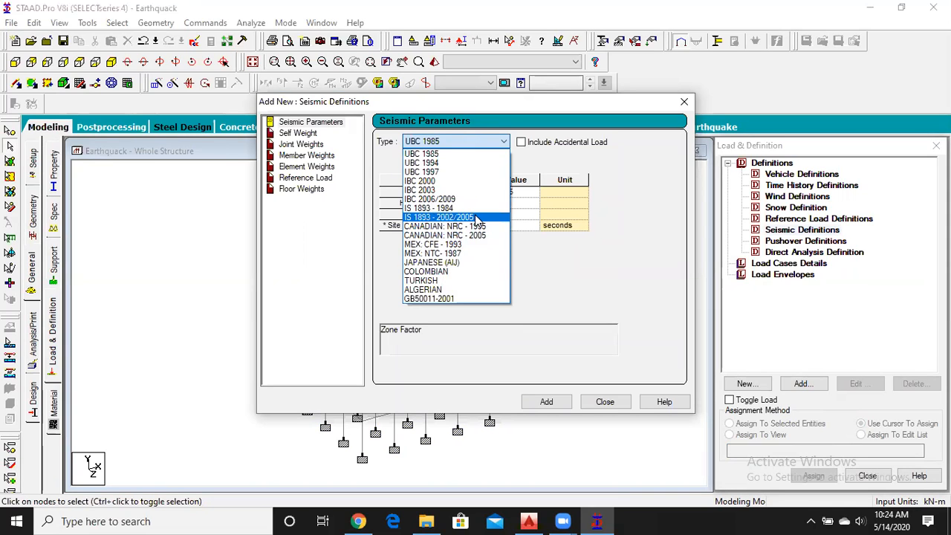
pyautogui.click(476, 218)
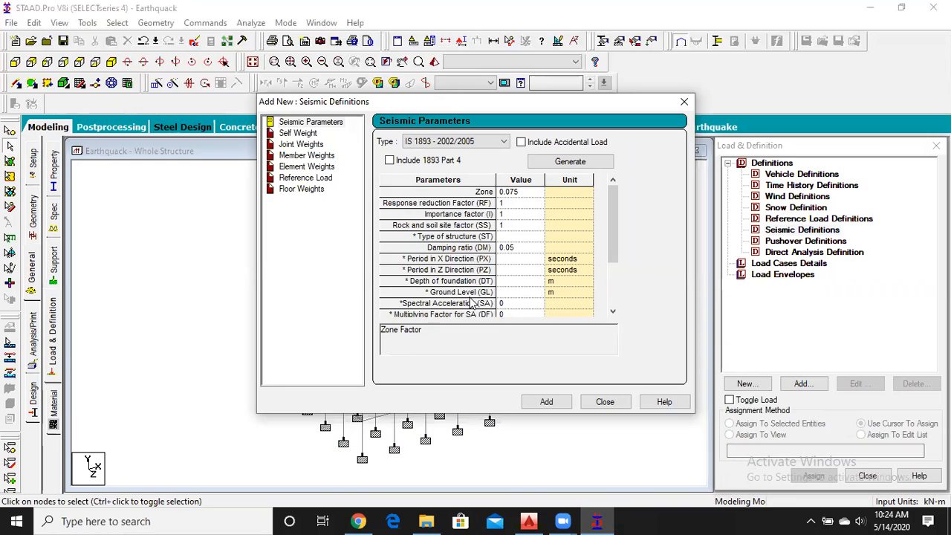
# In the IS:1893 seismic parameter generator, choose the zone factor by city as Delhi and the response reduction as Special RC Moment Resisting Frame (SMRF)
pyautogui.click(574, 164)
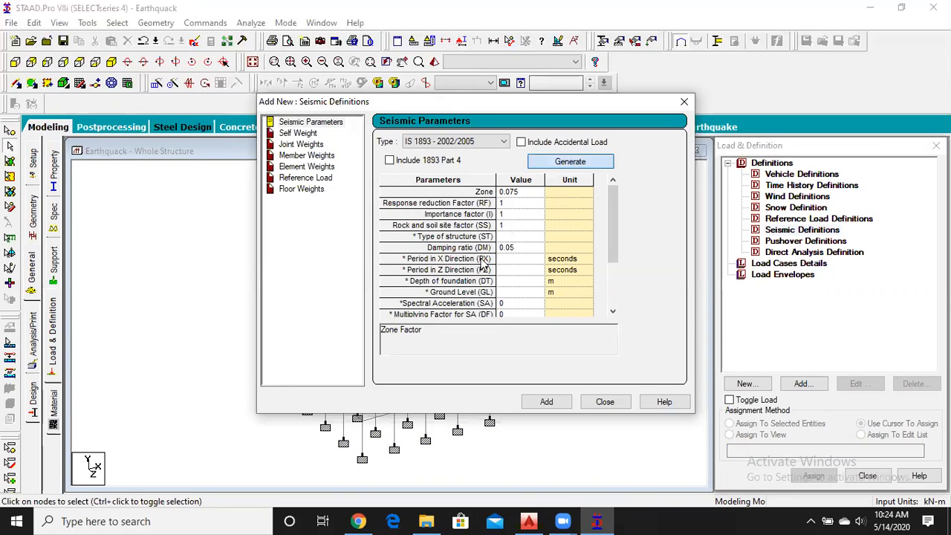
pyautogui.click(583, 168)
pyautogui.moveTo(188, 86); pyautogui.dragTo(334, 77)
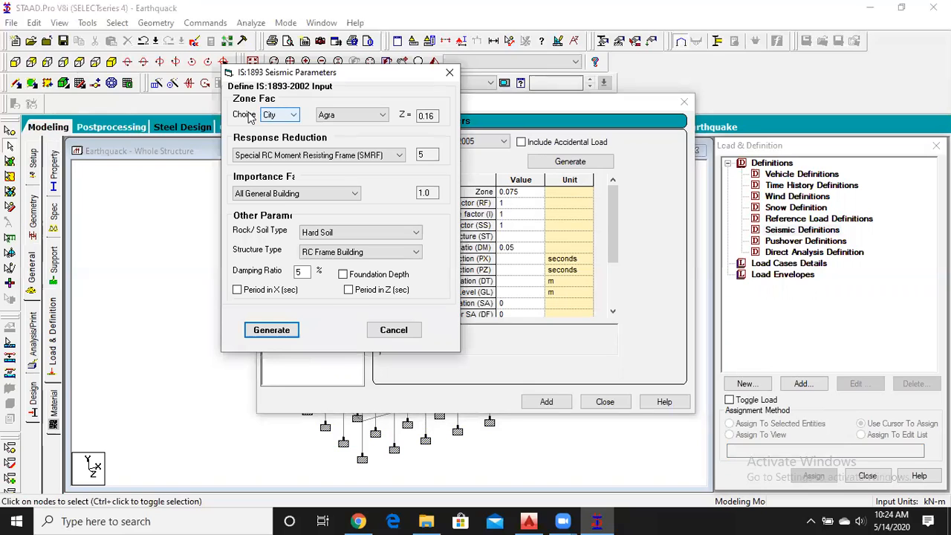
pyautogui.click(290, 114)
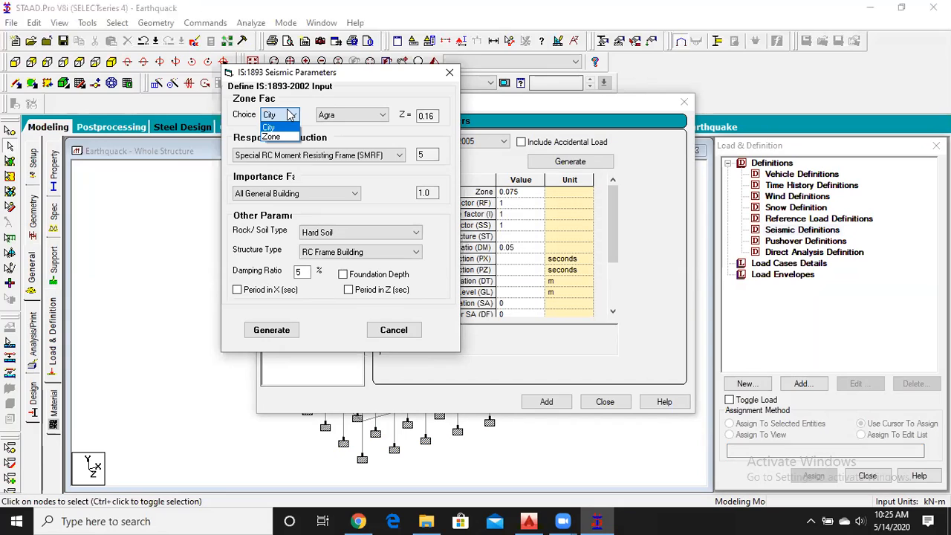
pyautogui.click(274, 129)
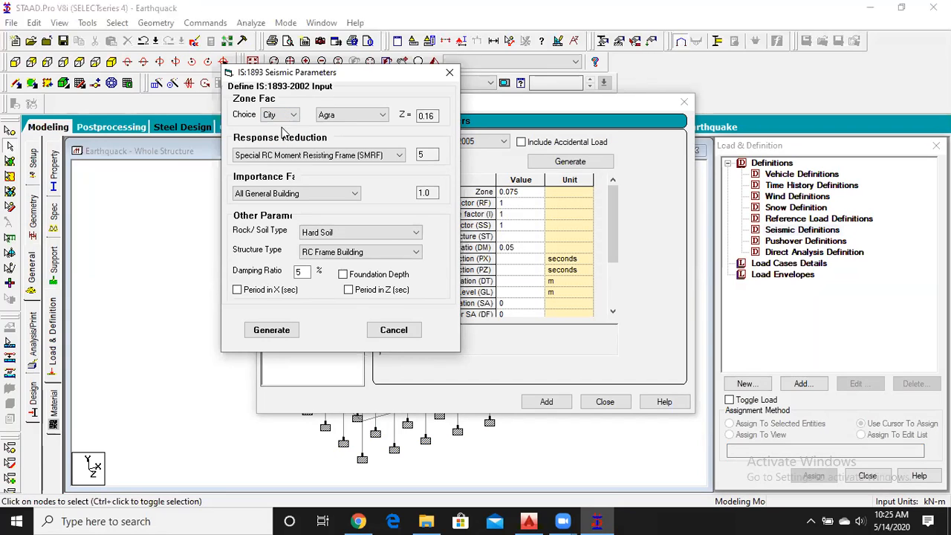
pyautogui.click(380, 117)
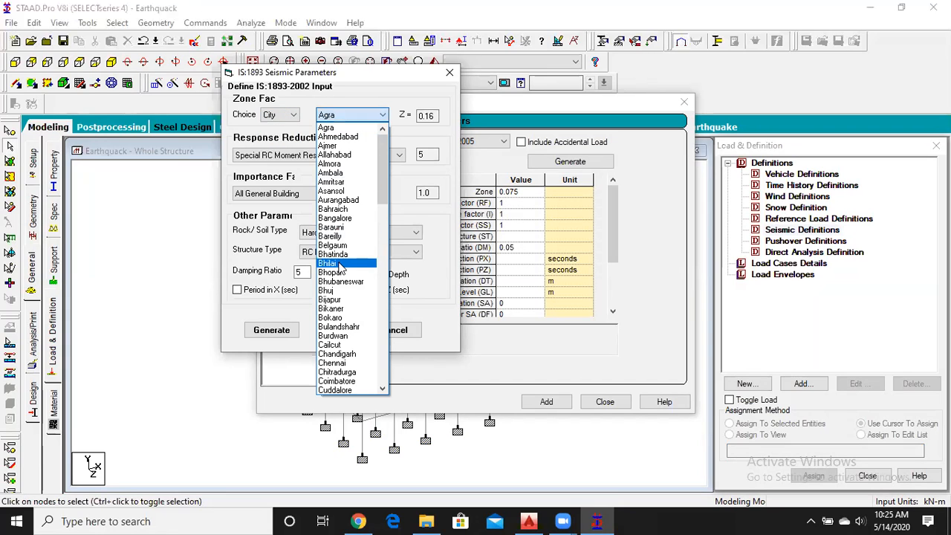
pyautogui.scroll(-3, 333, 263)
pyautogui.scroll(-2, 341, 268)
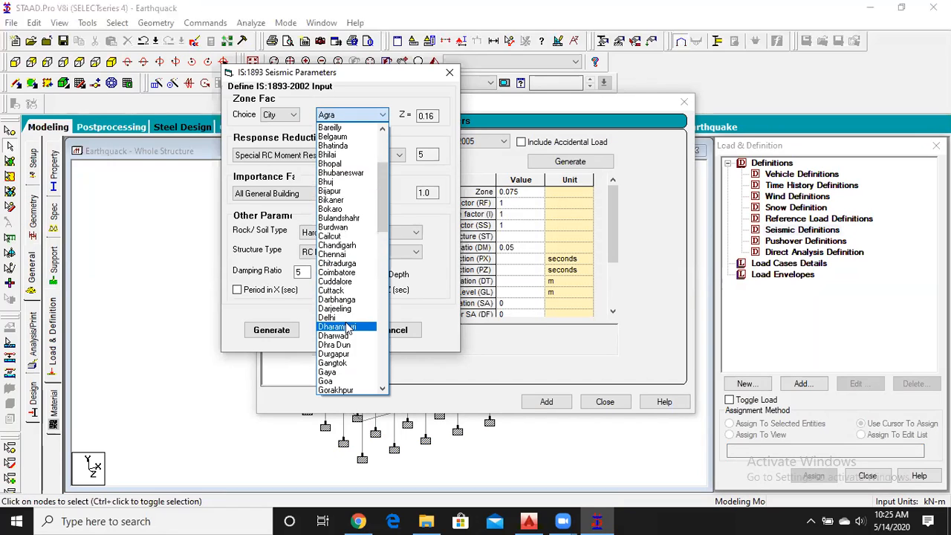
pyautogui.click(336, 318)
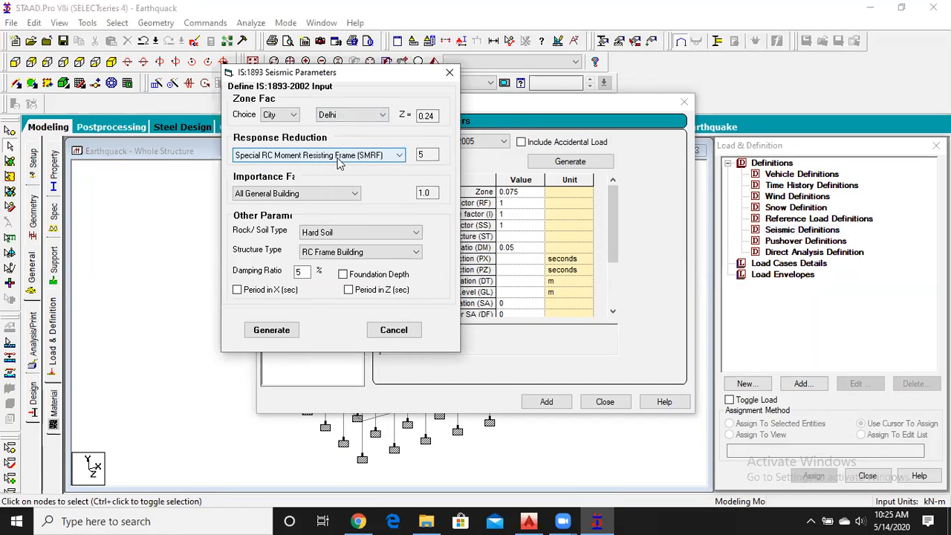
pyautogui.click(399, 156)
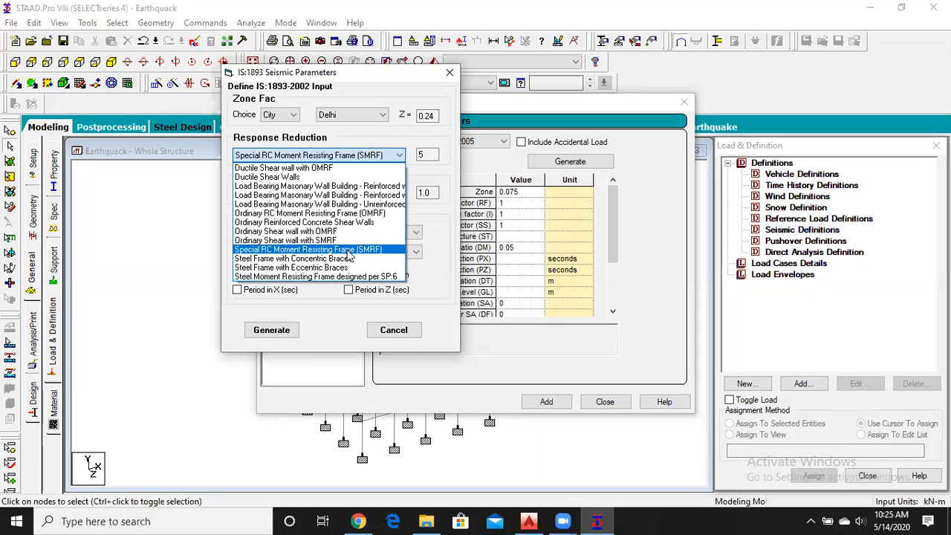
pyautogui.click(351, 250)
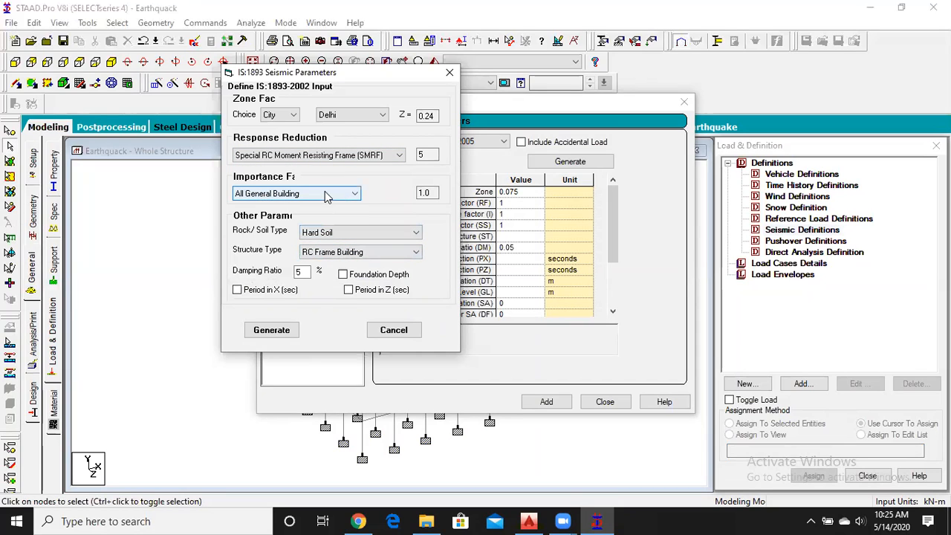
# Set the soil type to Medium Soil and the foundation depth to 5, and generate the IS:1893 seismic parameters
pyautogui.click(318, 234)
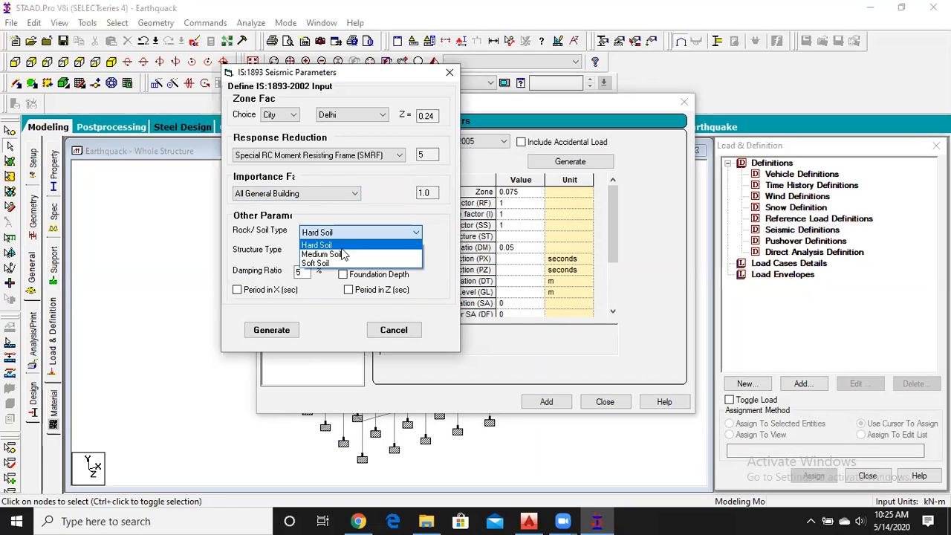
pyautogui.click(342, 255)
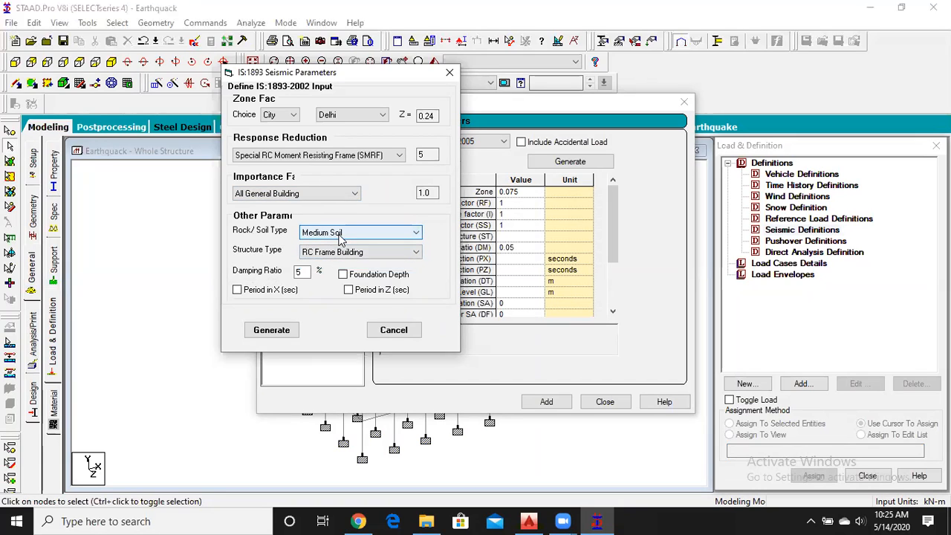
pyautogui.click(276, 330)
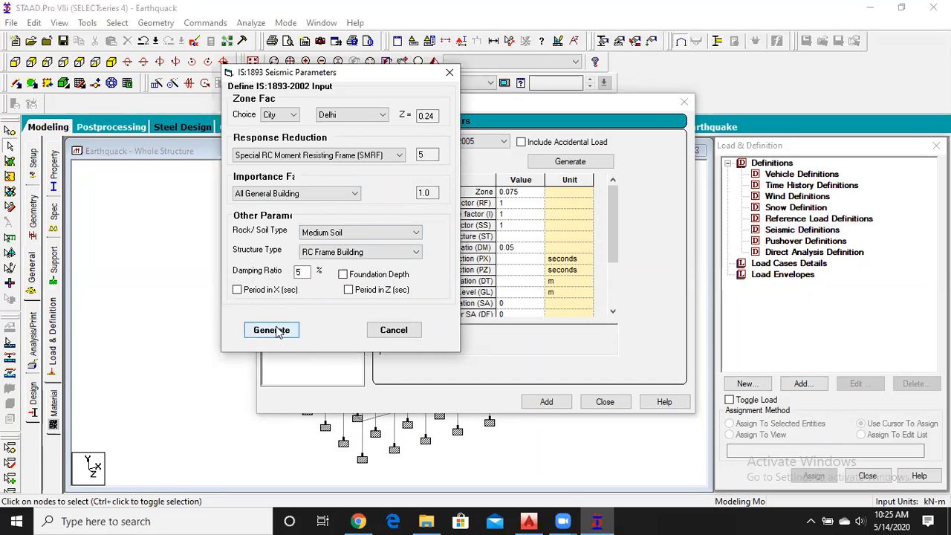
pyautogui.click(343, 274)
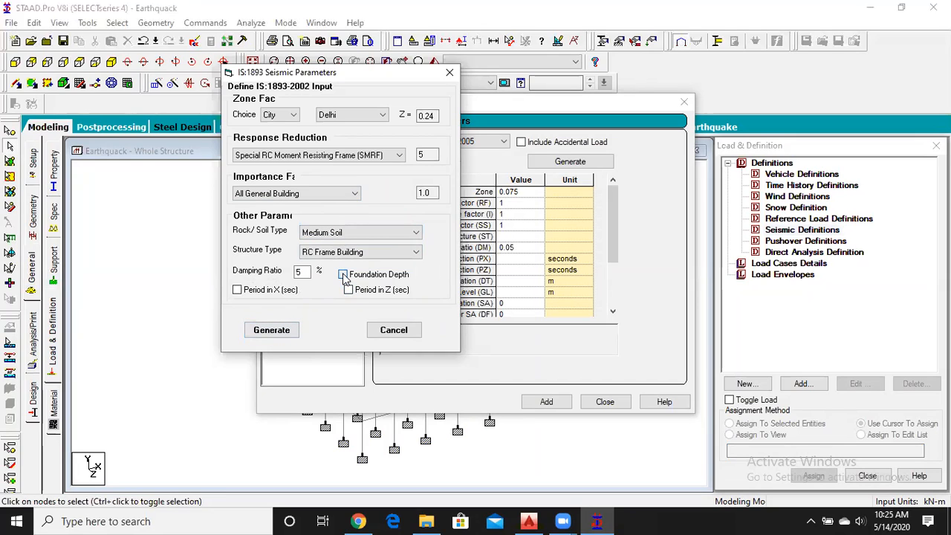
pyautogui.click(431, 273)
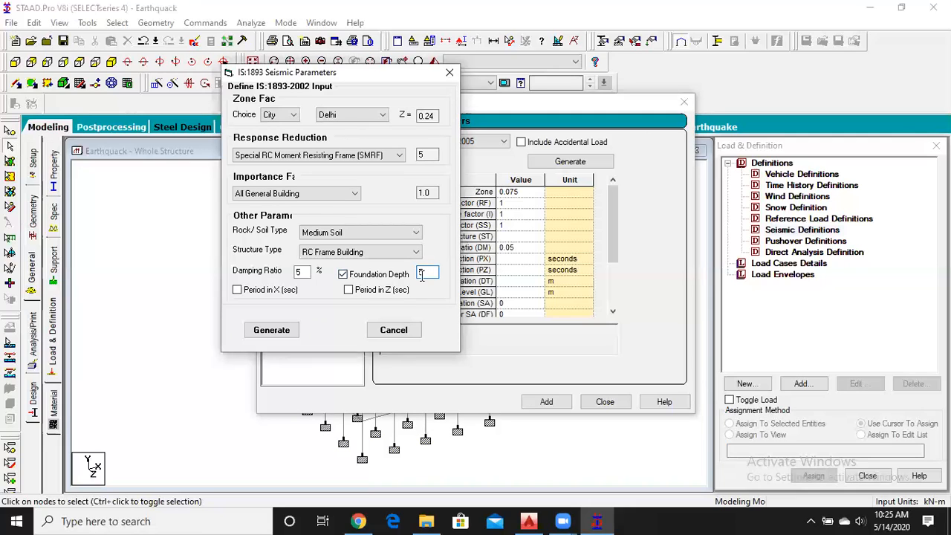
pyautogui.click(273, 330)
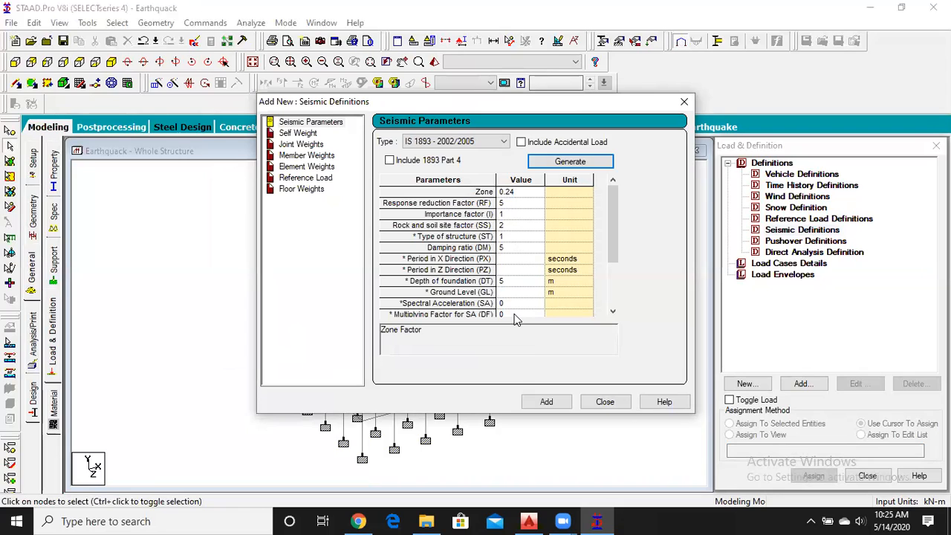
# Add the generated seismic parameters to the definition, together with a self weight factor of 1
pyautogui.click(546, 402)
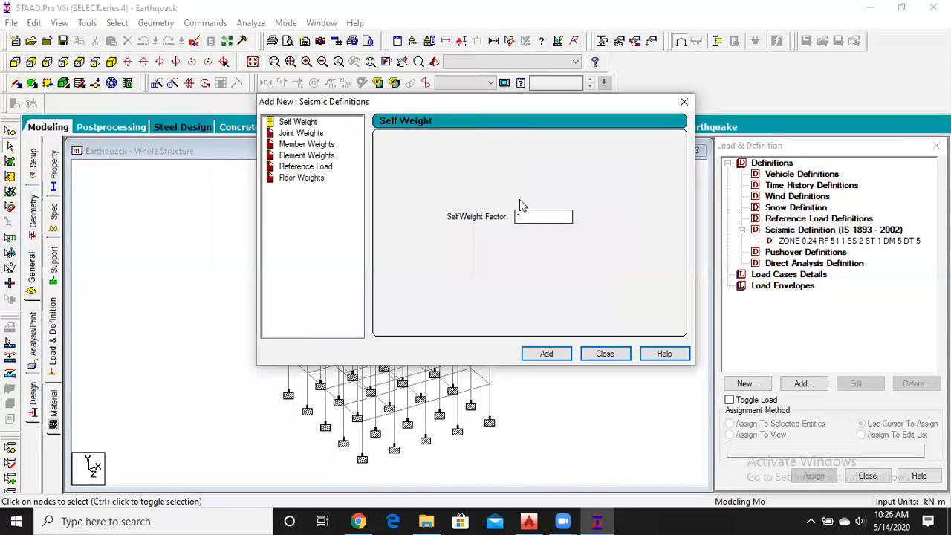
pyautogui.click(549, 356)
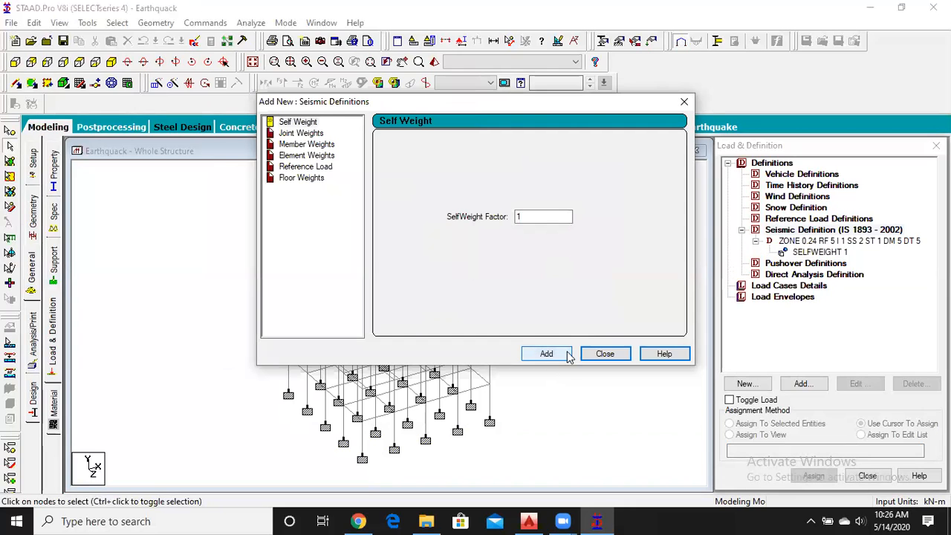
pyautogui.click(605, 354)
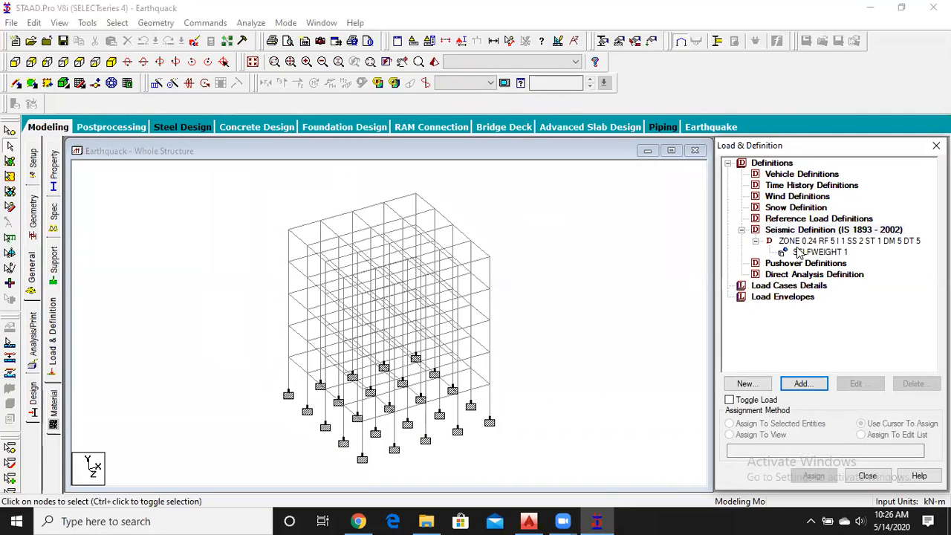
# Create primary load case 1 with loading type Seismic and title "Seismic x", declining the auto save
pyautogui.click(729, 164)
pyautogui.click(797, 175)
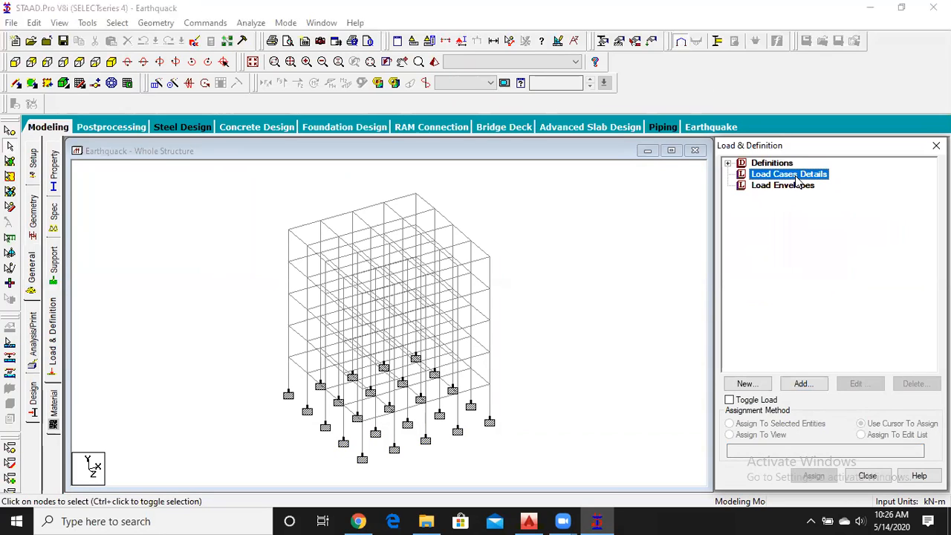
pyautogui.click(801, 383)
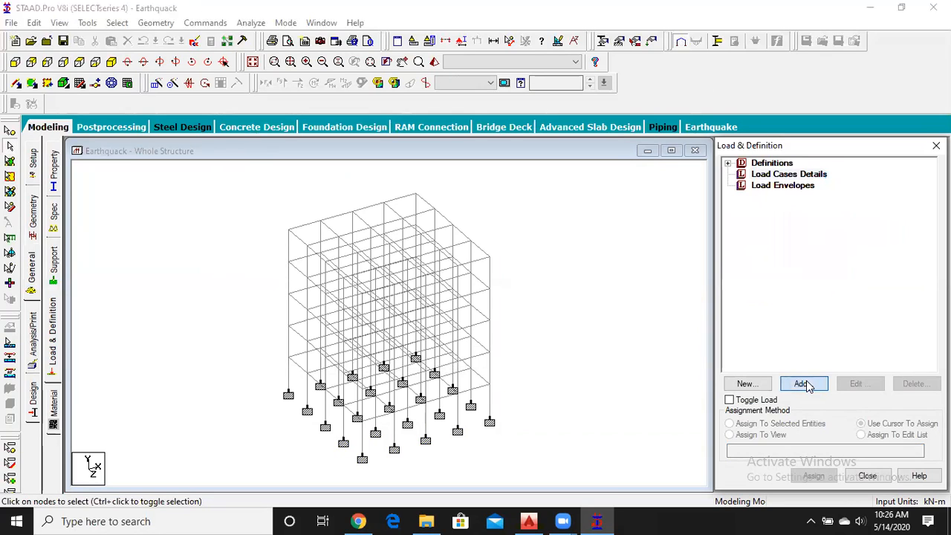
pyautogui.click(525, 183)
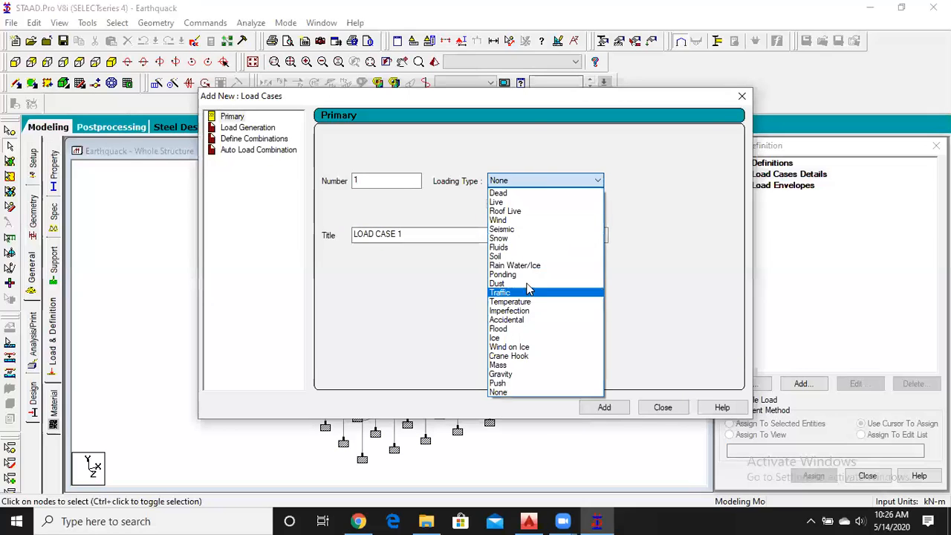
pyautogui.click(517, 230)
pyautogui.click(409, 235)
pyautogui.moveTo(405, 234); pyautogui.dragTo(302, 228)
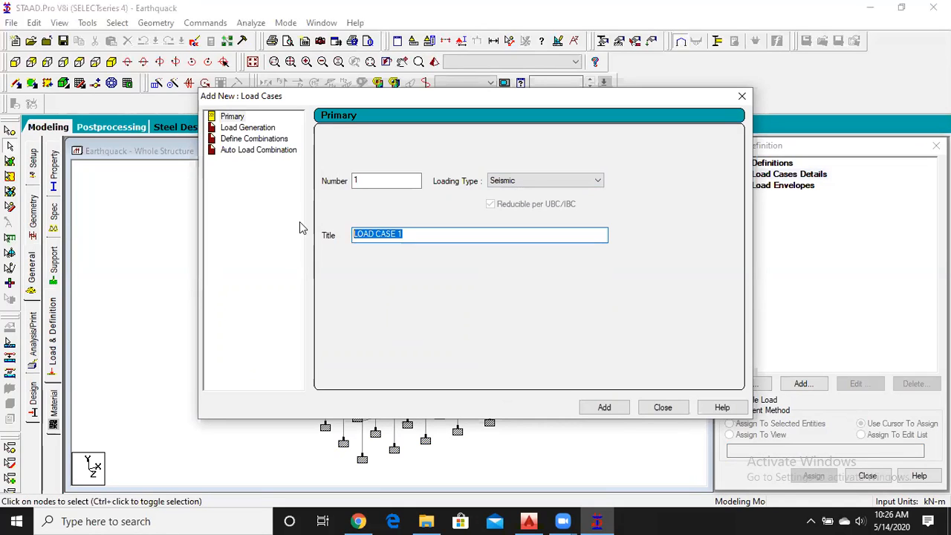
pyautogui.write('Seismic x')
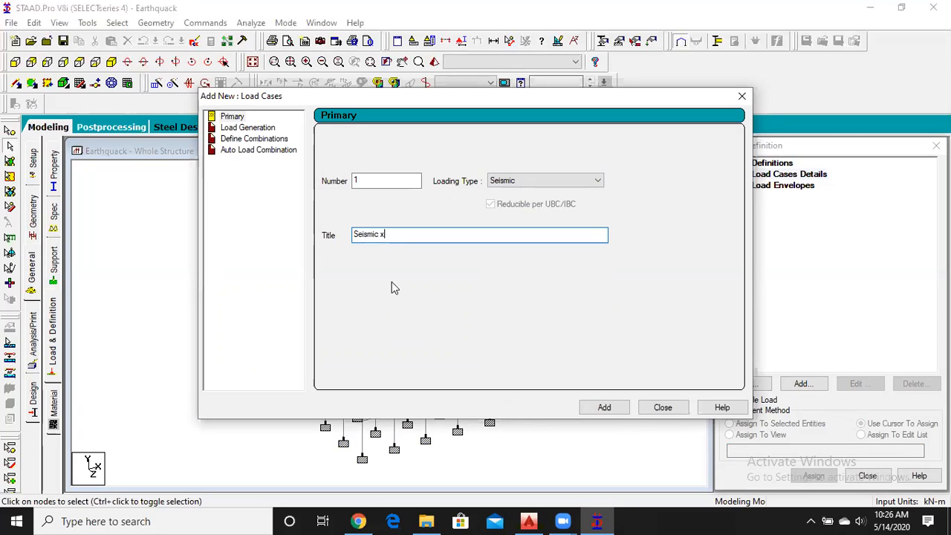
pyautogui.click(604, 408)
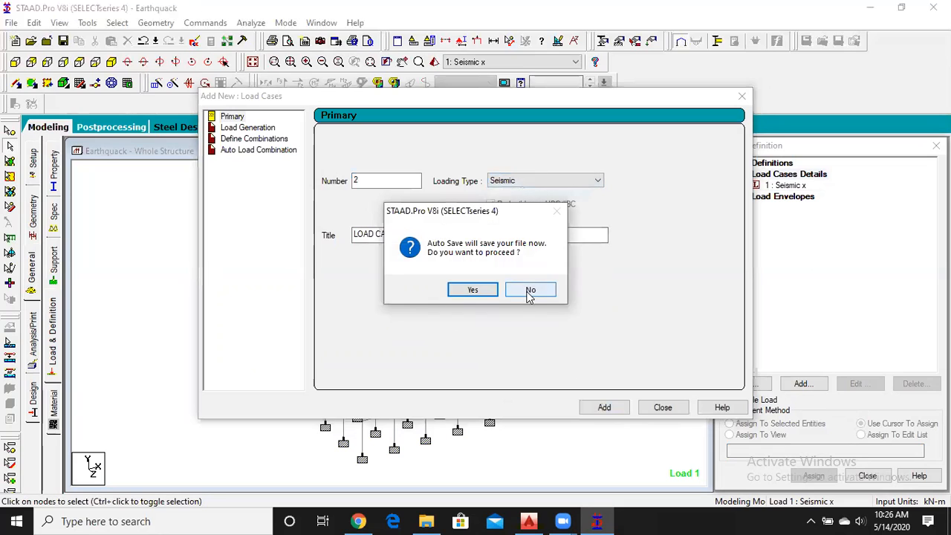
pyautogui.click(528, 291)
# Add primary load case 2 of the Seismic loading type with the title "Seiesmic Z"
pyautogui.click(425, 232)
pyautogui.press('BackSpace')
pyautogui.press('BackSpace')
pyautogui.press('BackSpace')
pyautogui.press('BackSpace')
pyautogui.press('BackSpace')
pyautogui.press('BackSpace')
pyautogui.press('BackSpace')
pyautogui.press('BackSpace')
pyautogui.press('BackSpace')
pyautogui.press('BackSpace')
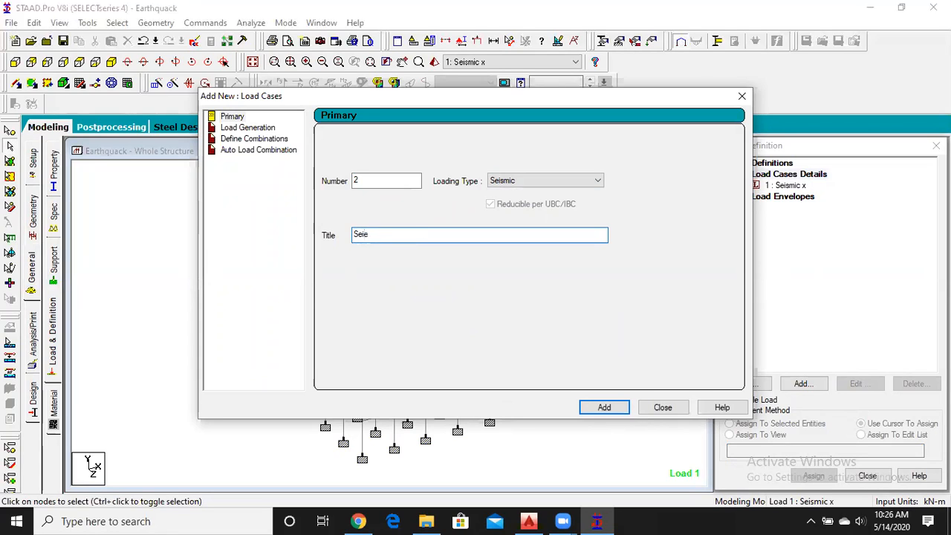
pyautogui.write('Seiesmic Z')
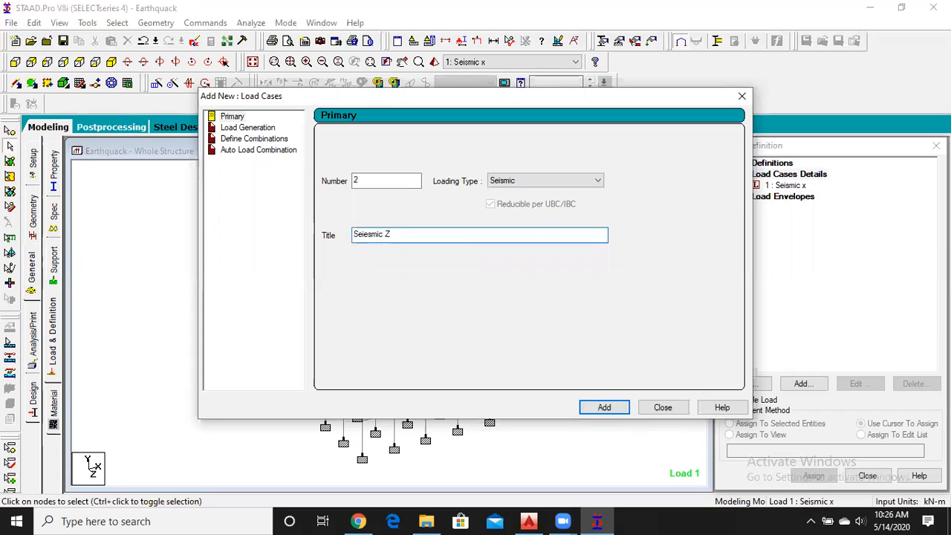
pyautogui.click(619, 408)
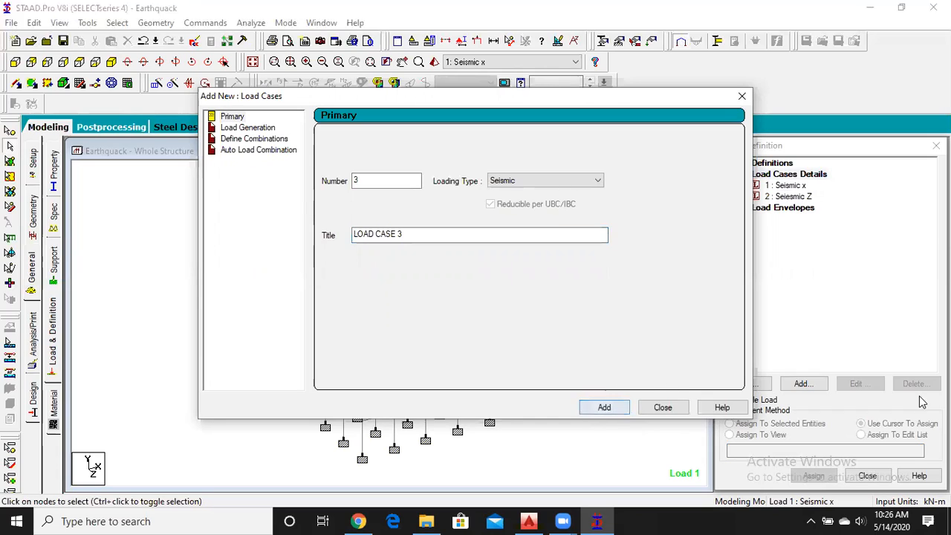
# Add primary load case 3 with loading type Dead and the title "dead"
pyautogui.moveTo(565, 520)
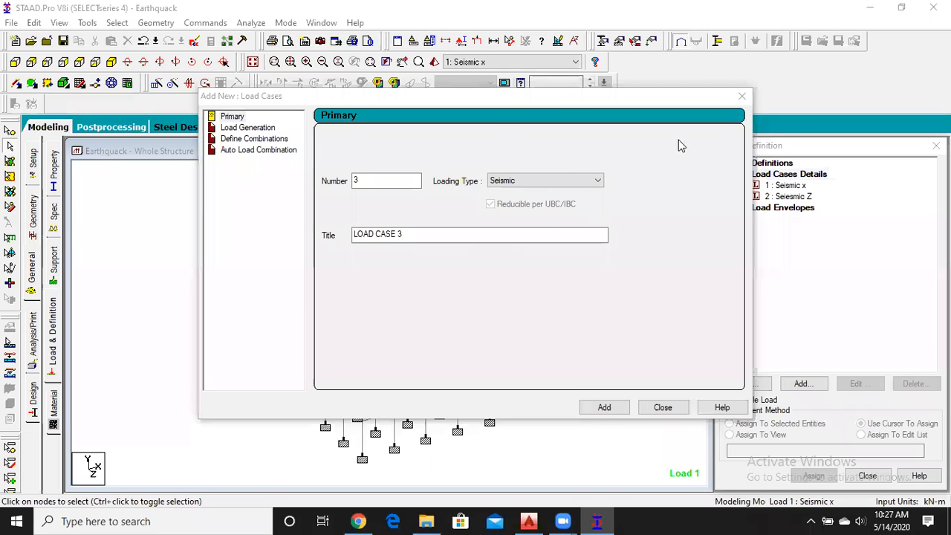
pyautogui.click(576, 181)
pyautogui.click(526, 193)
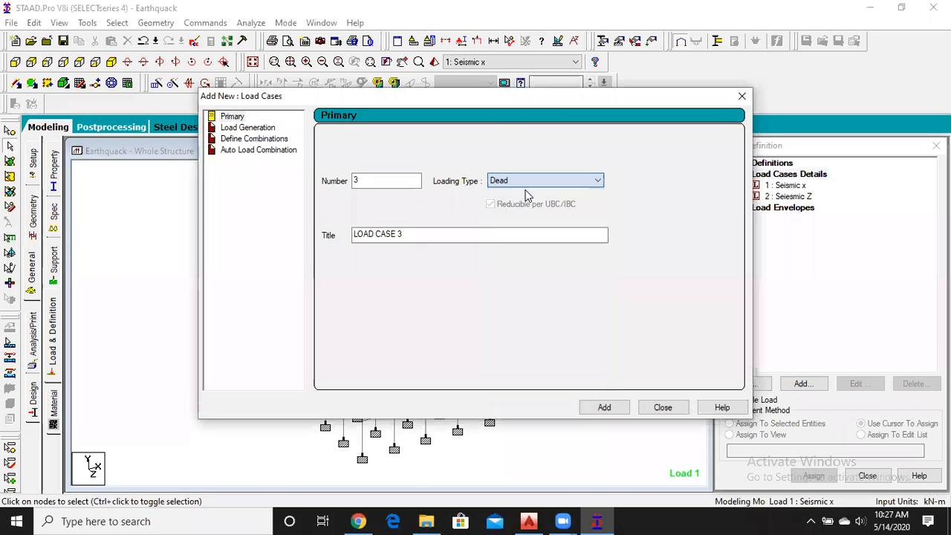
pyautogui.moveTo(424, 236); pyautogui.dragTo(293, 230)
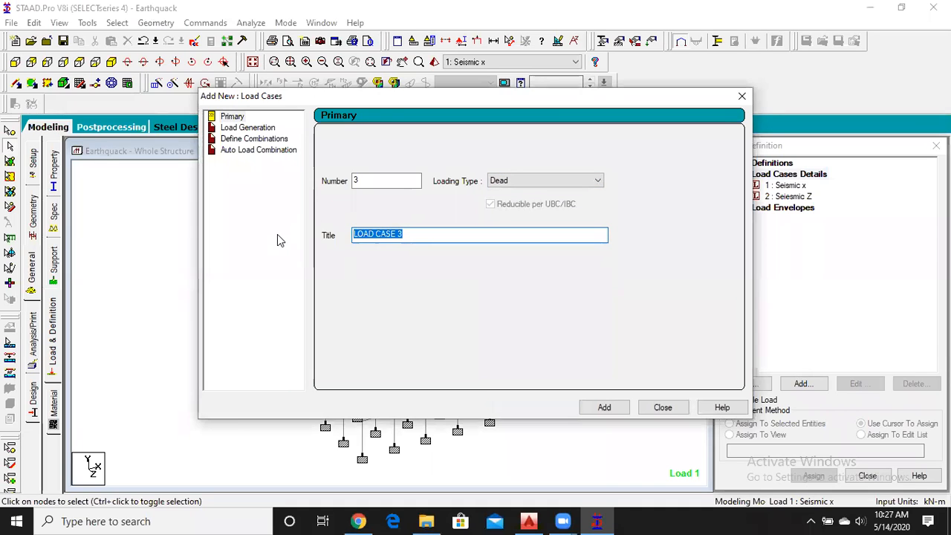
pyautogui.write('dead')
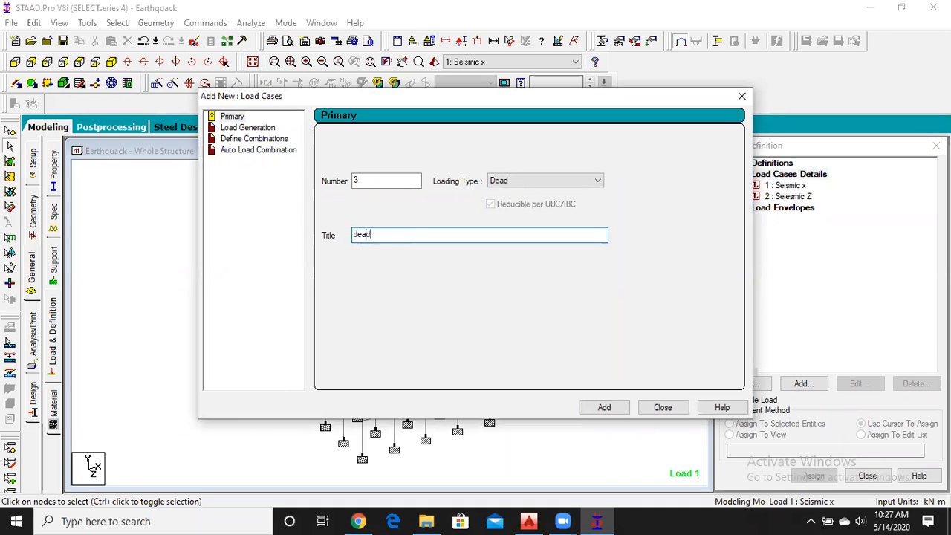
pyautogui.click(615, 409)
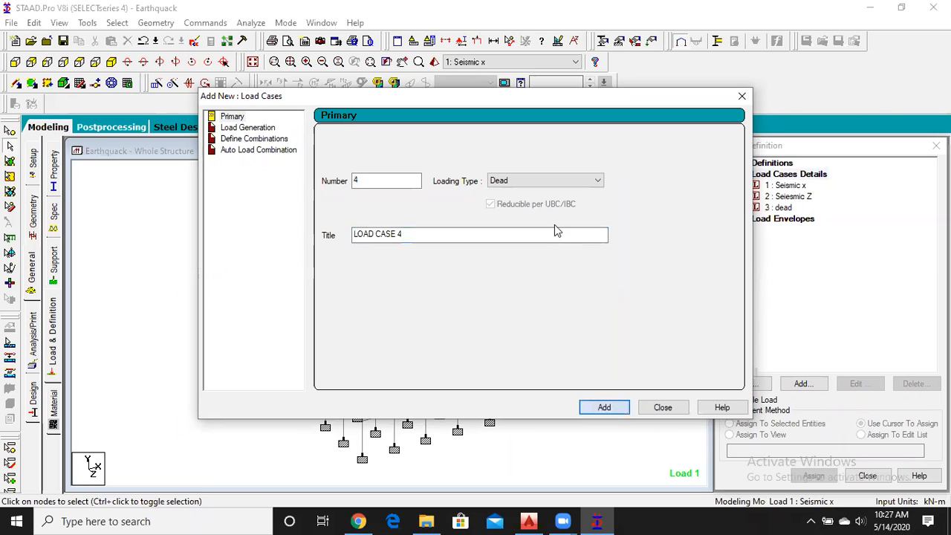
# Add primary load case 4 with loading type Live and the title "live"
pyautogui.click(540, 184)
pyautogui.click(517, 202)
pyautogui.click(405, 235)
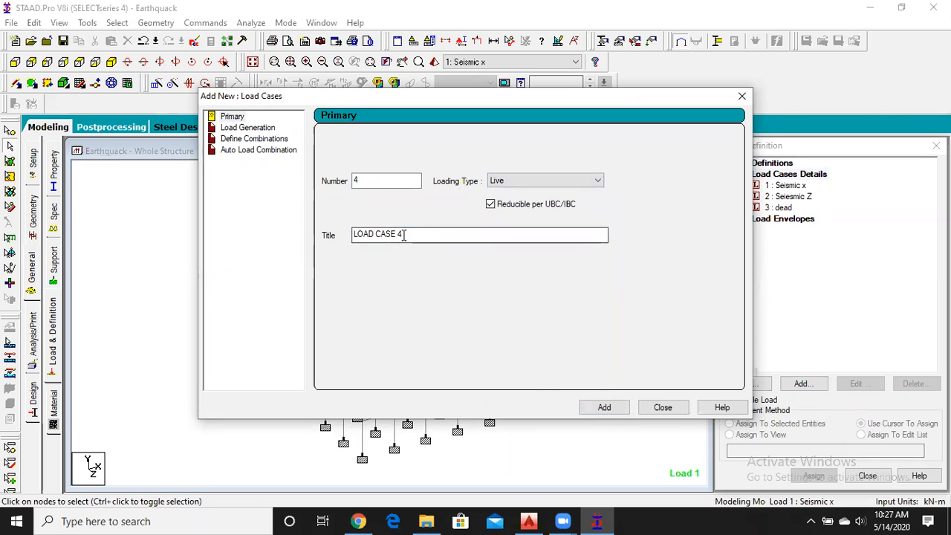
pyautogui.moveTo(403, 235); pyautogui.dragTo(306, 213)
pyautogui.press('BackSpace')
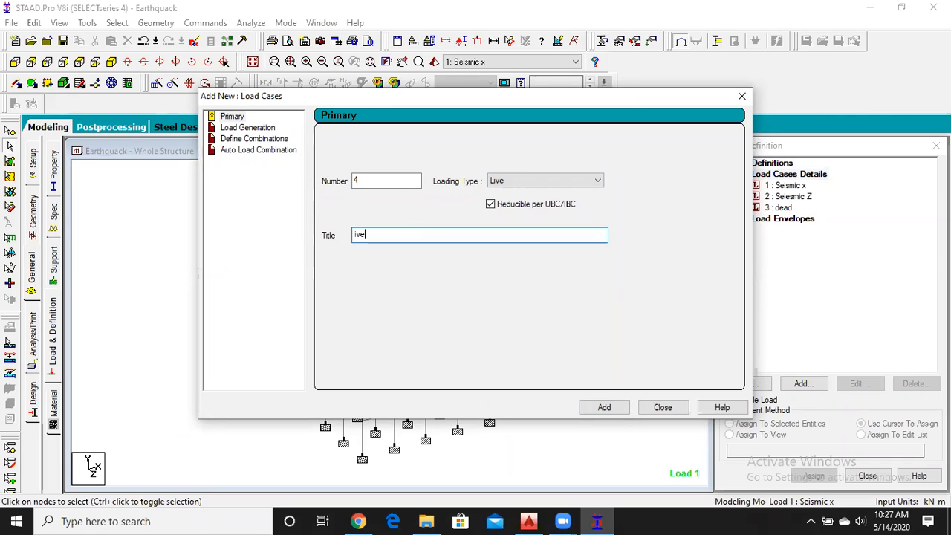
pyautogui.click(610, 409)
# Add primary load case 5 with loading type Wind and the title "wind", and finish creating load cases
pyautogui.click(566, 183)
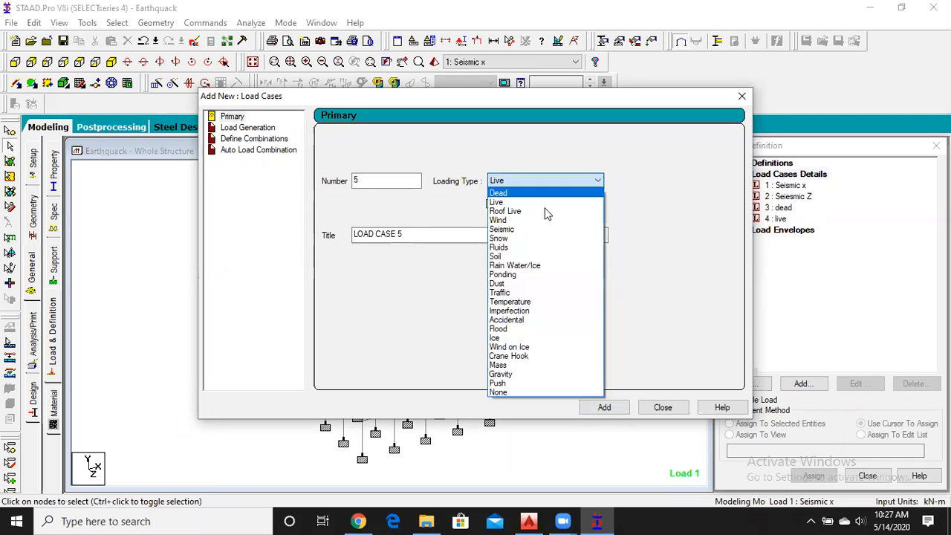
pyautogui.click(518, 221)
pyautogui.moveTo(421, 233); pyautogui.dragTo(320, 239)
pyautogui.write('wind')
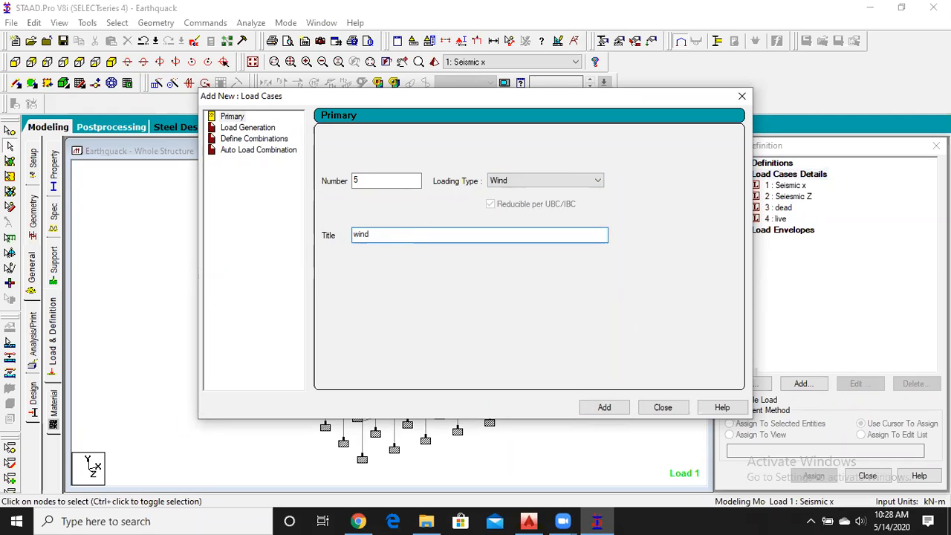
pyautogui.click(604, 407)
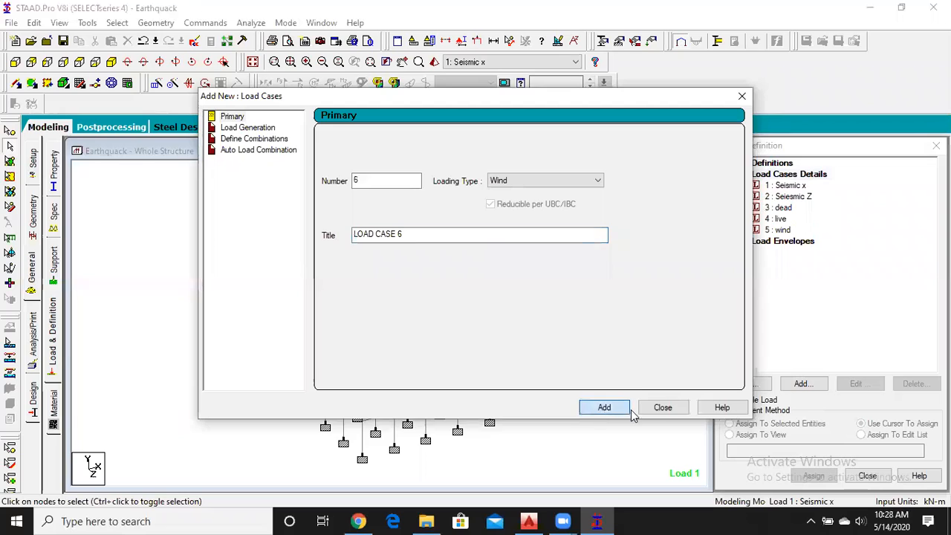
pyautogui.click(662, 408)
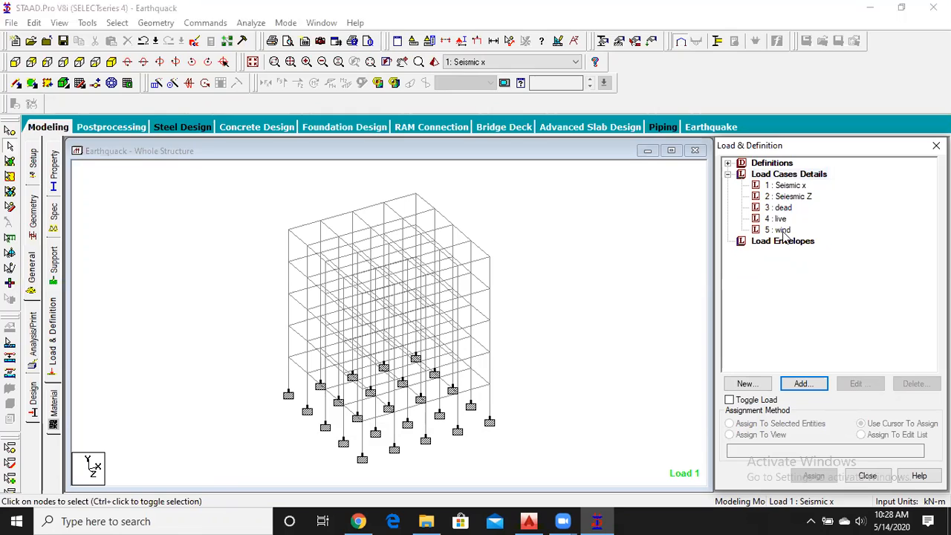
# Add a seismic load in the X direction with factor 1 to the Seismic x load case
pyautogui.click(785, 188)
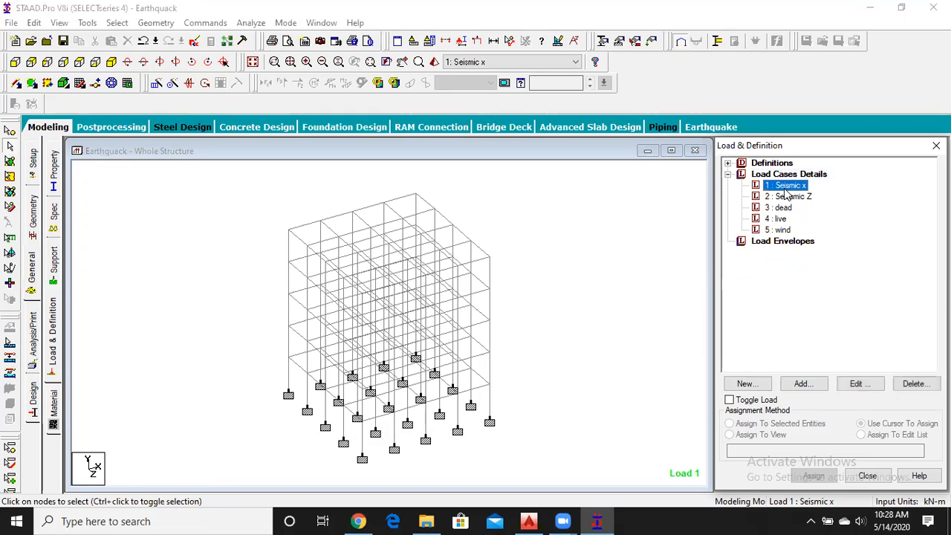
pyautogui.click(802, 384)
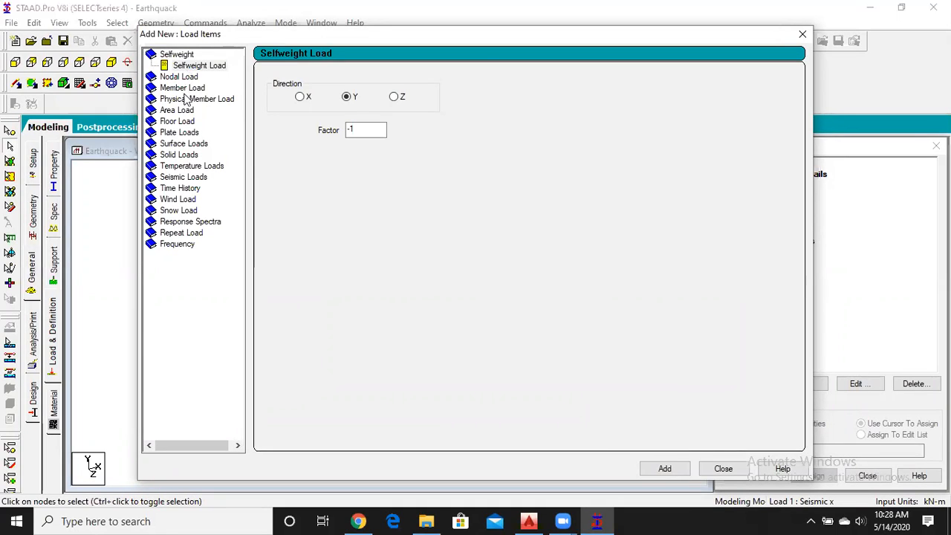
pyautogui.click(187, 178)
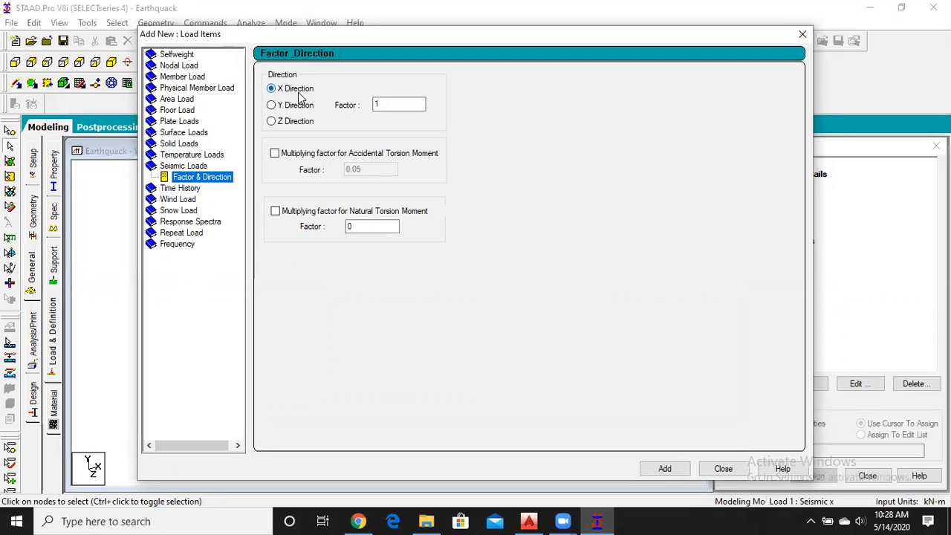
pyautogui.click(397, 106)
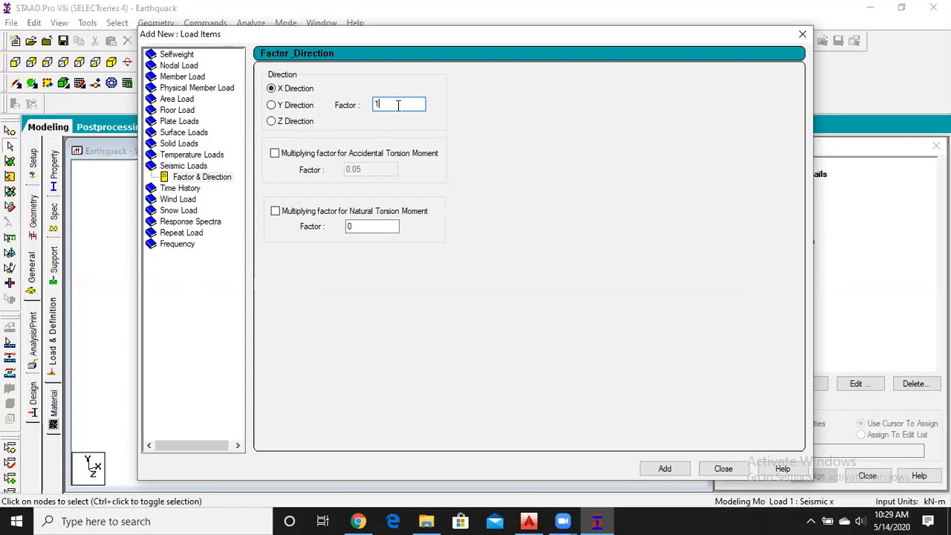
pyautogui.click(666, 469)
pyautogui.moveTo(574, 34); pyautogui.dragTo(473, 26)
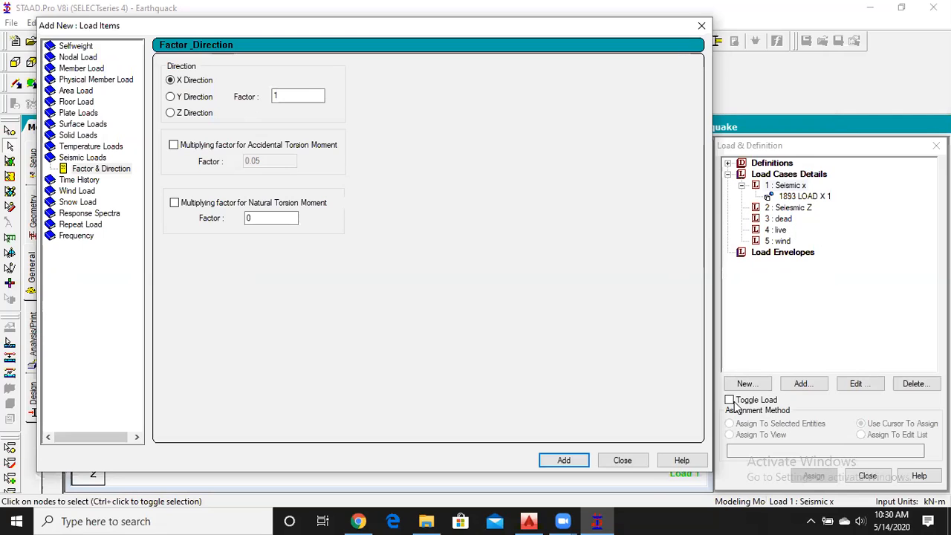
pyautogui.click(622, 460)
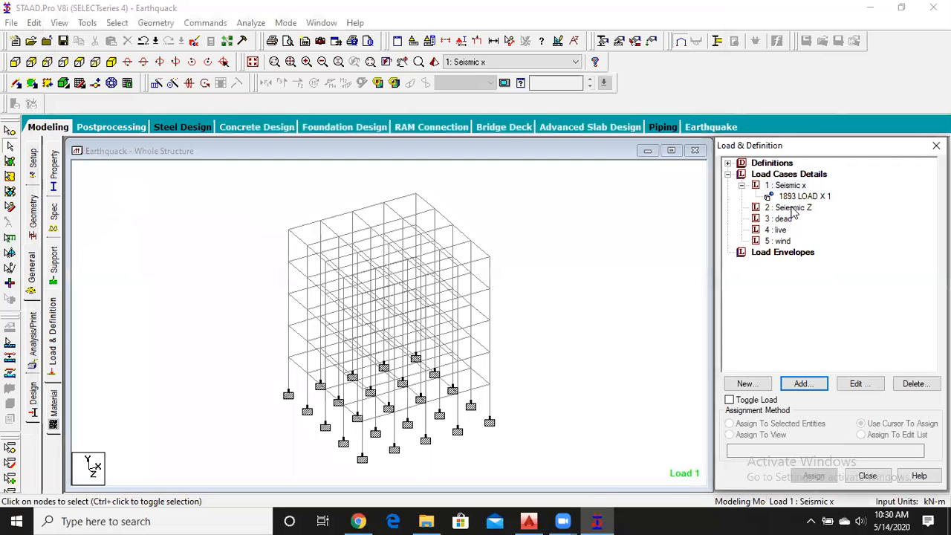
# Add a seismic load in the Z direction with factor 1 to the Seismic Z load case
pyautogui.click(791, 208)
pyautogui.click(804, 384)
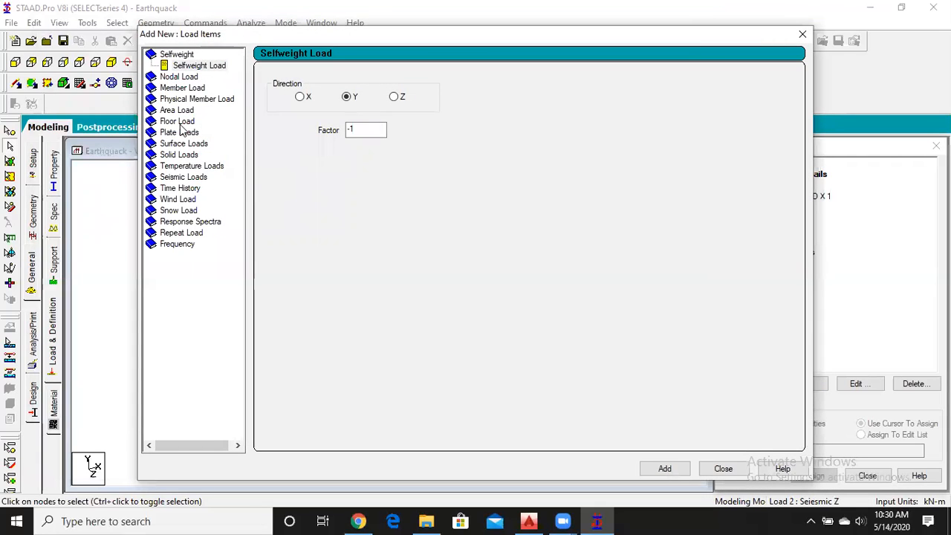
pyautogui.click(179, 176)
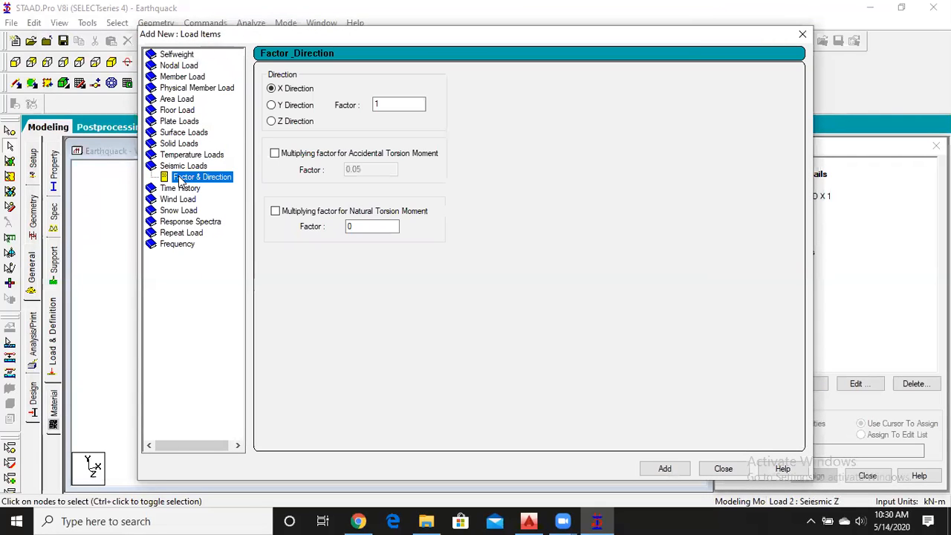
pyautogui.click(271, 121)
pyautogui.click(663, 468)
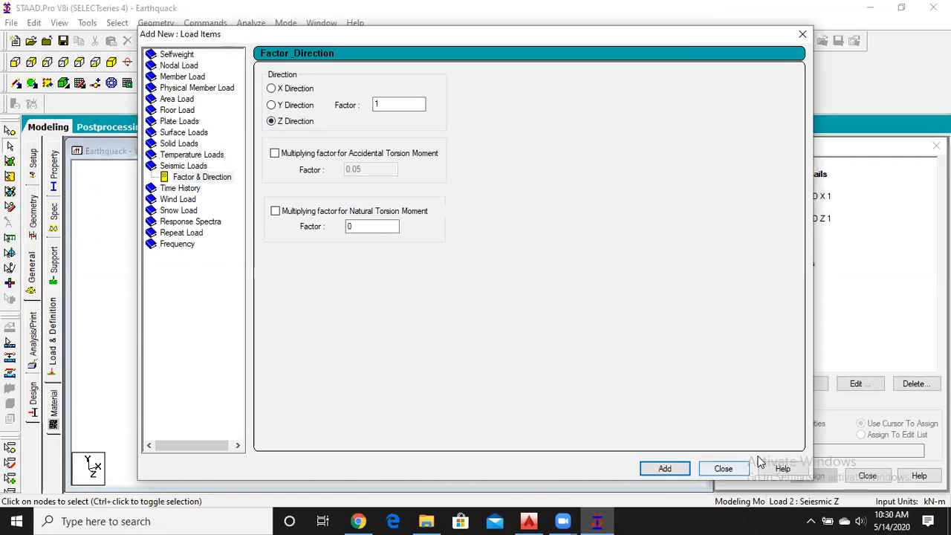
pyautogui.click(721, 468)
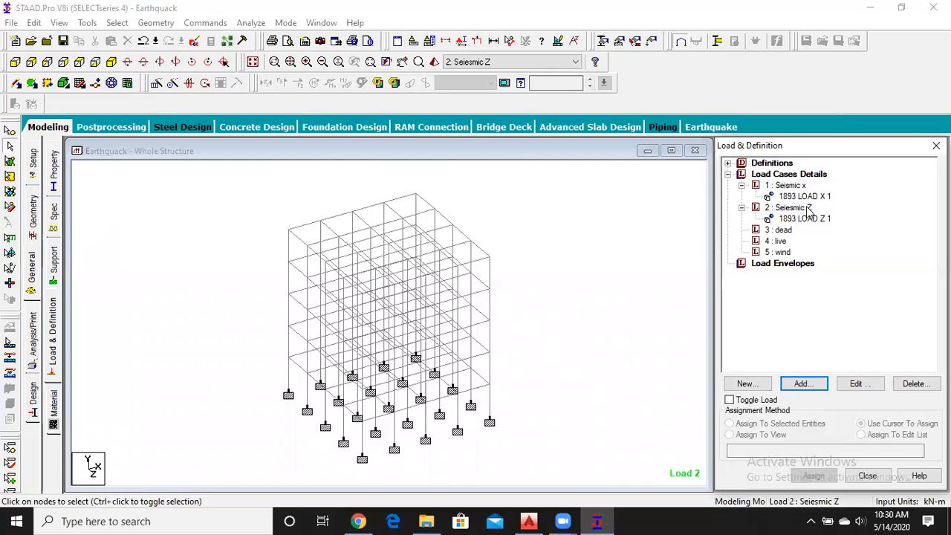
# Add a selfweight load in the Y direction with factor -1 to the dead load case
pyautogui.click(784, 230)
pyautogui.click(800, 382)
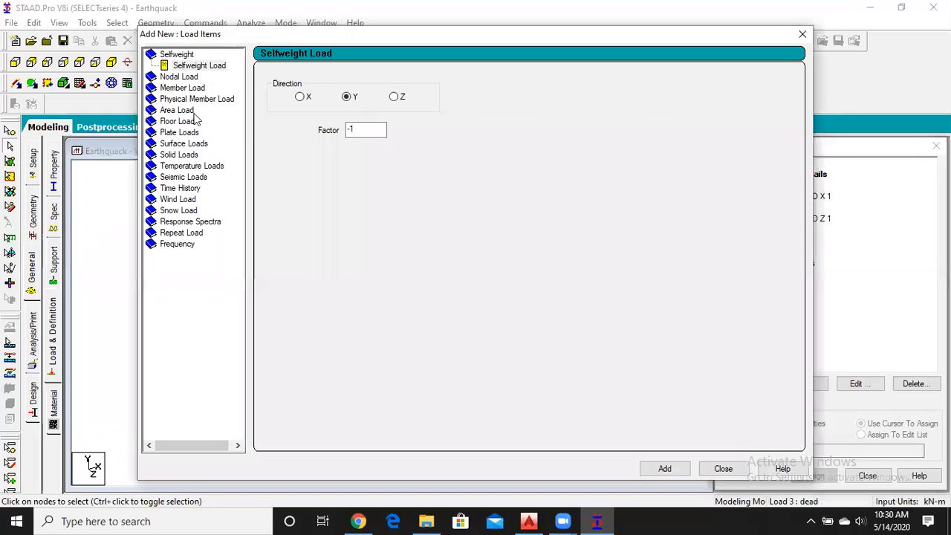
pyautogui.click(190, 65)
pyautogui.click(646, 468)
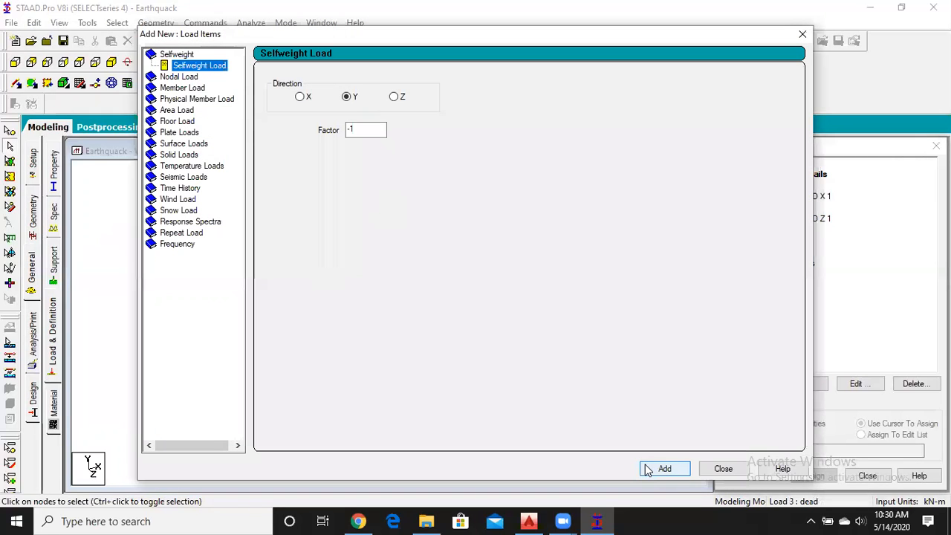
# Add a uniform member force of -4 kN/m in the GY direction to the dead load case
pyautogui.click(193, 89)
pyautogui.doubleClick(392, 112)
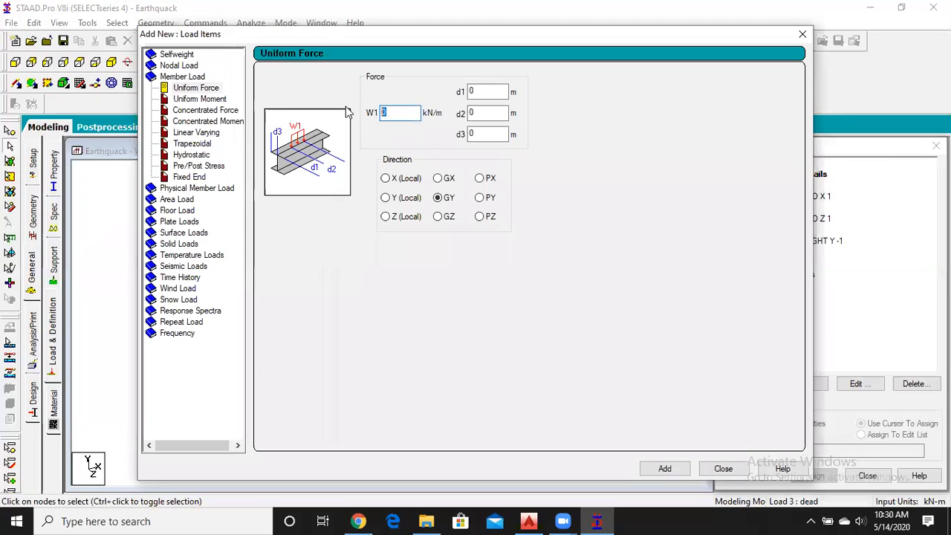
pyautogui.write('-4')
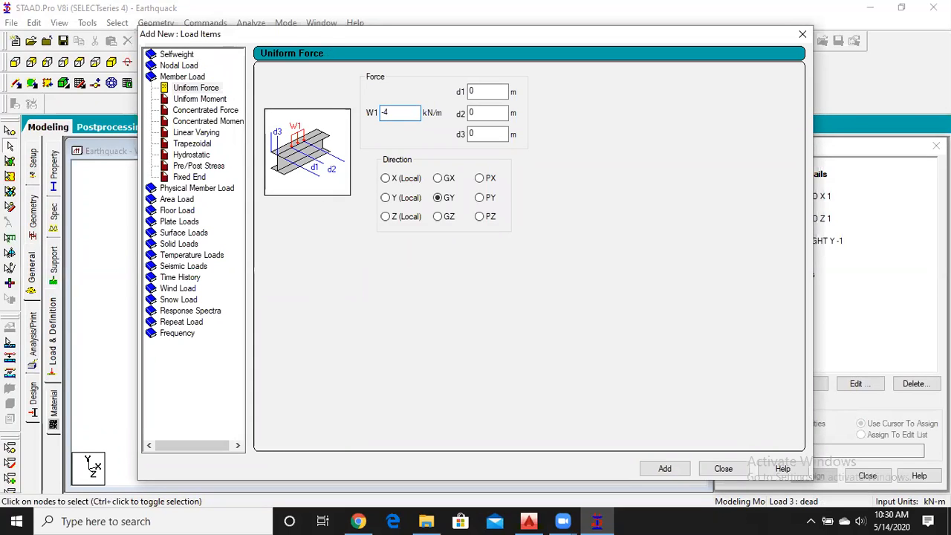
pyautogui.click(667, 471)
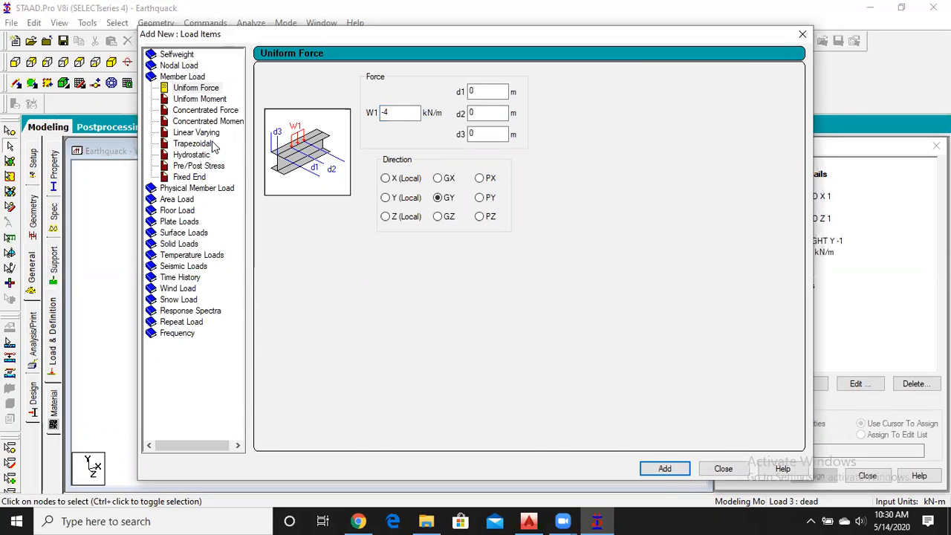
# Add a -3.2 kN/m2 Global Y floor load to the dead case, with ranges Y 0 to 15 m, X 0 to 12 m and Z 0 to 12 m
pyautogui.click(182, 210)
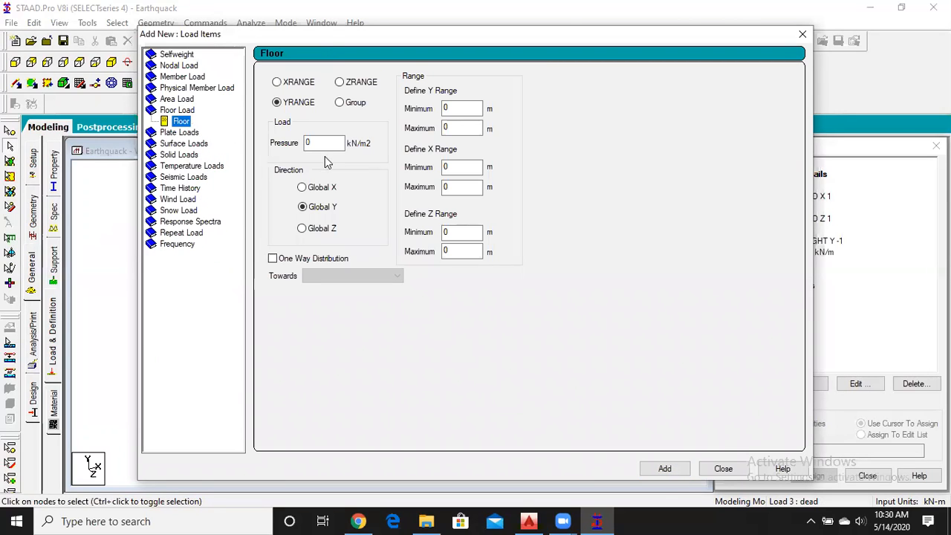
pyautogui.doubleClick(327, 143)
pyautogui.write('-3.2')
pyautogui.doubleClick(465, 128)
pyautogui.write('15')
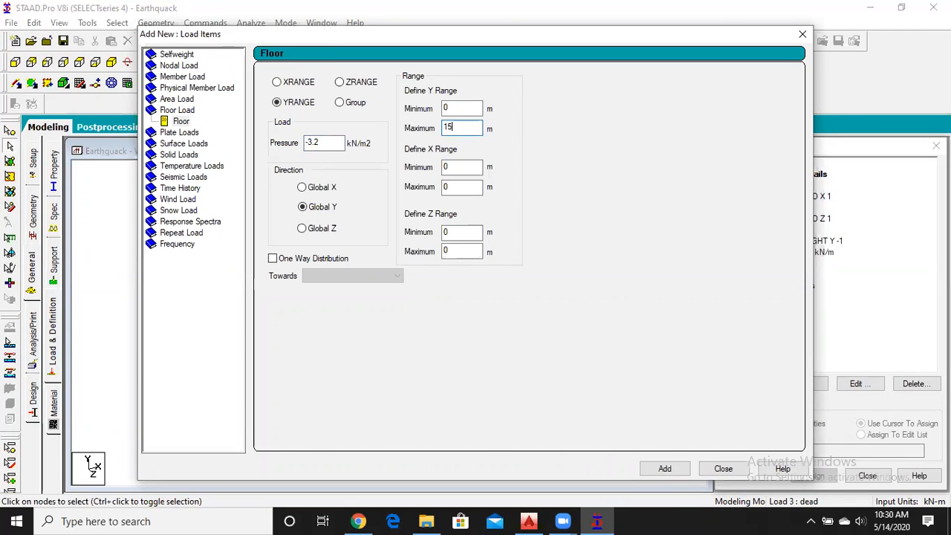
pyautogui.doubleClick(450, 187)
pyautogui.write('12')
pyautogui.doubleClick(446, 251)
pyautogui.write('12')
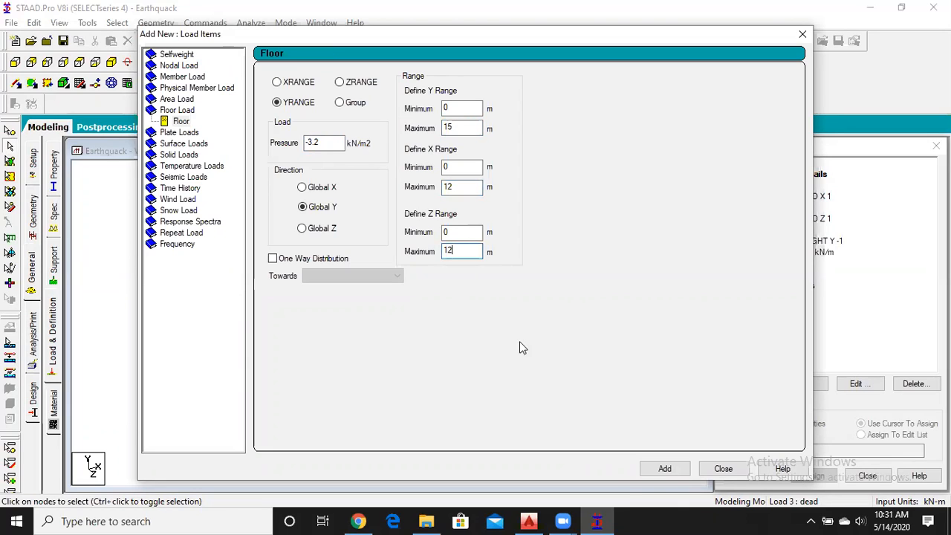
pyautogui.click(677, 473)
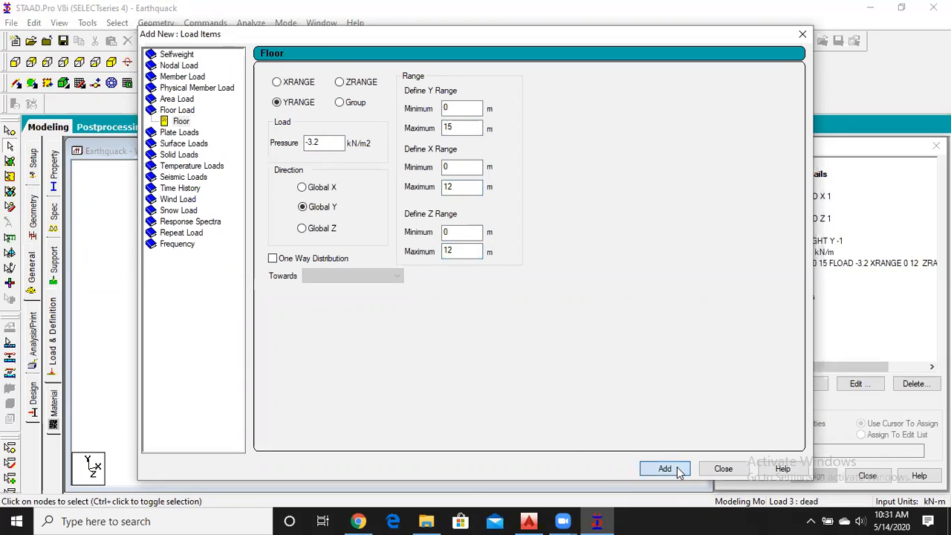
pyautogui.click(722, 469)
# Add a -2 kN/m2 Global Y floor load to the live case, with ranges Y 0 to 15 m, X 0 to 12 m and Z 0 to 12 m
pyautogui.click(776, 274)
pyautogui.click(804, 384)
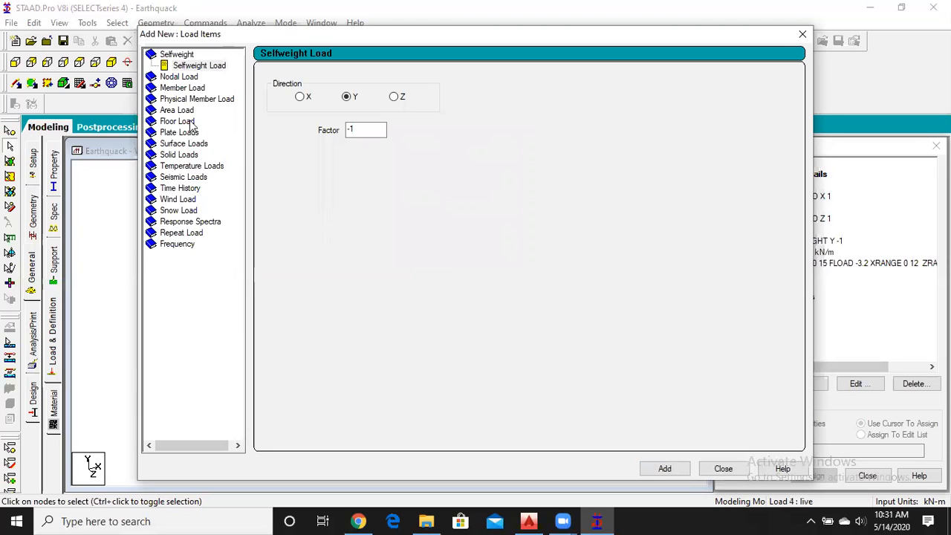
pyautogui.click(177, 121)
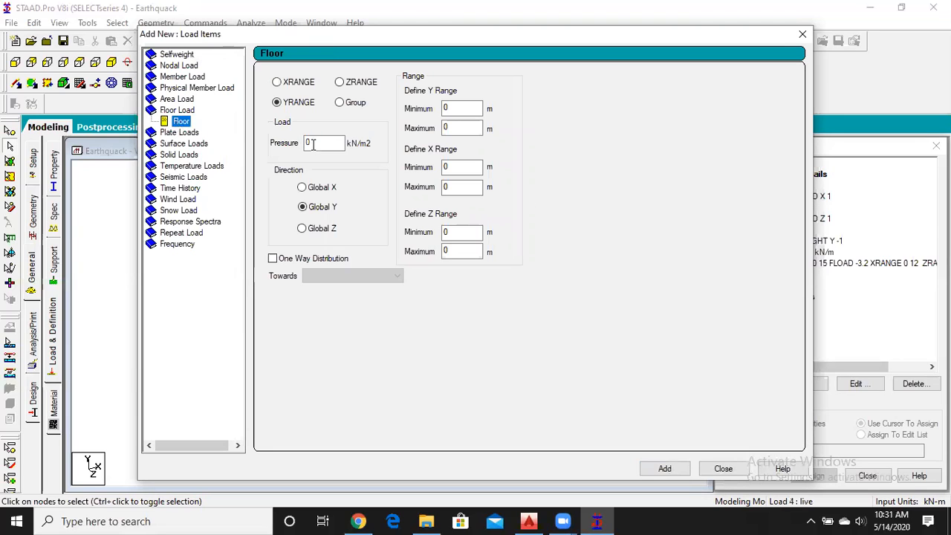
pyautogui.write('-2')
pyautogui.doubleClick(454, 128)
pyautogui.write('15')
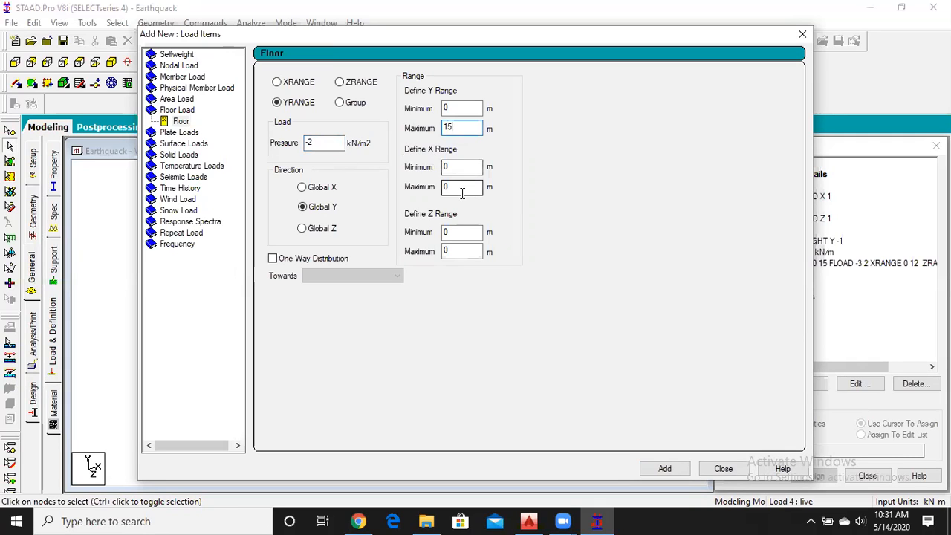
pyautogui.moveTo(462, 193); pyautogui.dragTo(425, 190)
pyautogui.write('12')
pyautogui.moveTo(461, 252); pyautogui.dragTo(433, 252)
pyautogui.write('12')
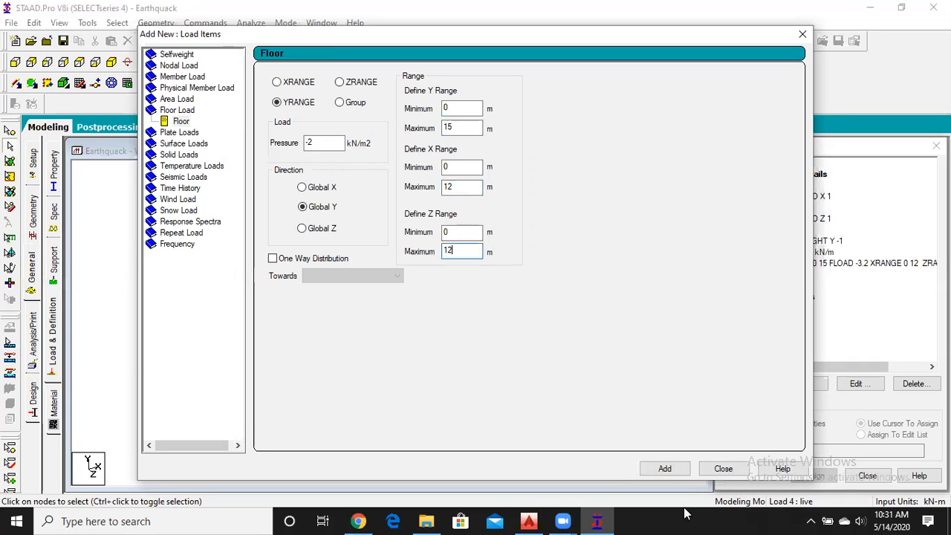
pyautogui.click(665, 468)
pyautogui.click(722, 468)
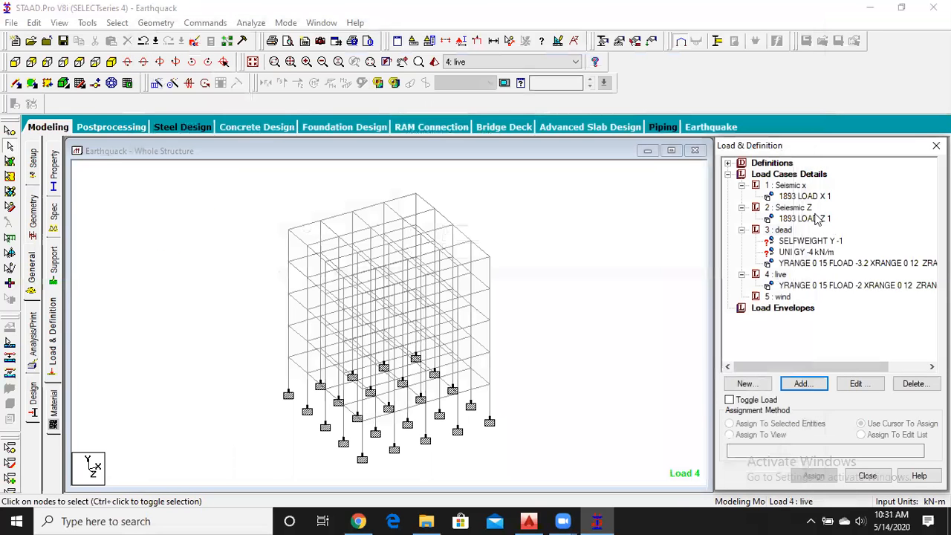
# Assign the dead case's selfweight load to all members in the view
pyautogui.click(794, 241)
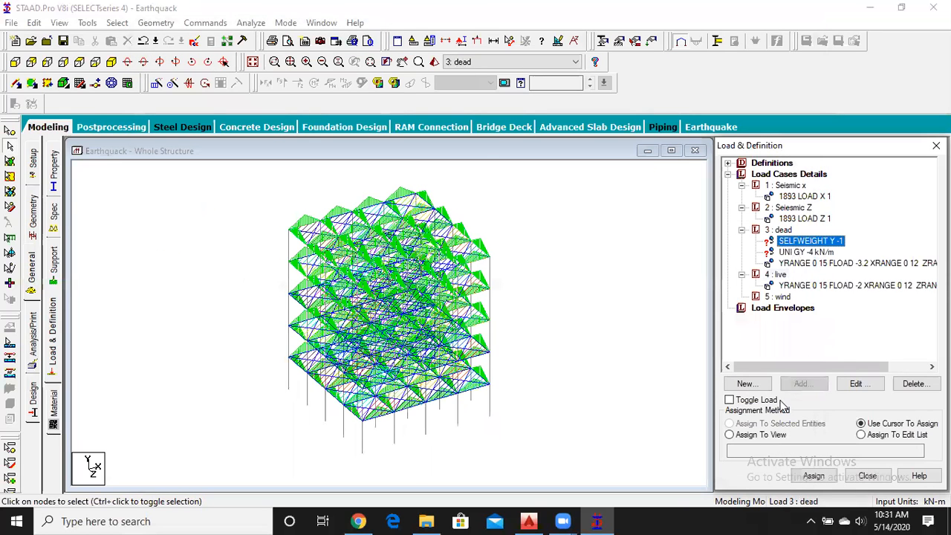
pyautogui.click(811, 477)
pyautogui.click(849, 346)
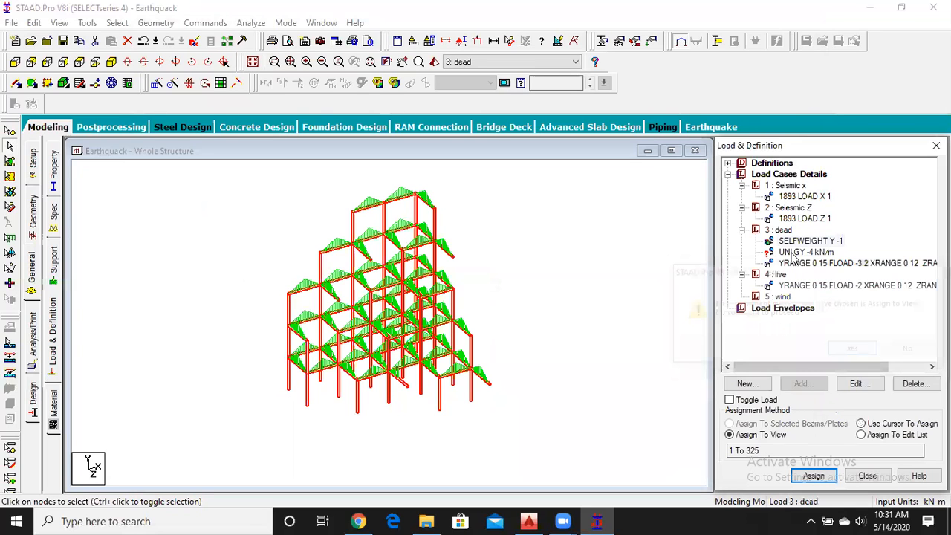
pyautogui.click(633, 269)
# Assign the dead case's -4 kN/m uniform load to all beams parallel to X and Z
pyautogui.click(794, 253)
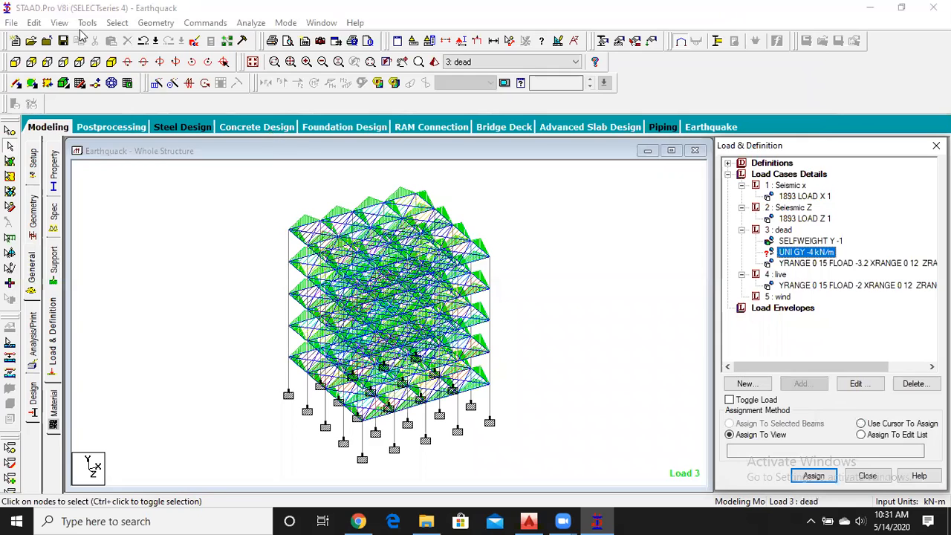
pyautogui.click(117, 23)
pyautogui.moveTo(162, 273)
pyautogui.click(294, 272)
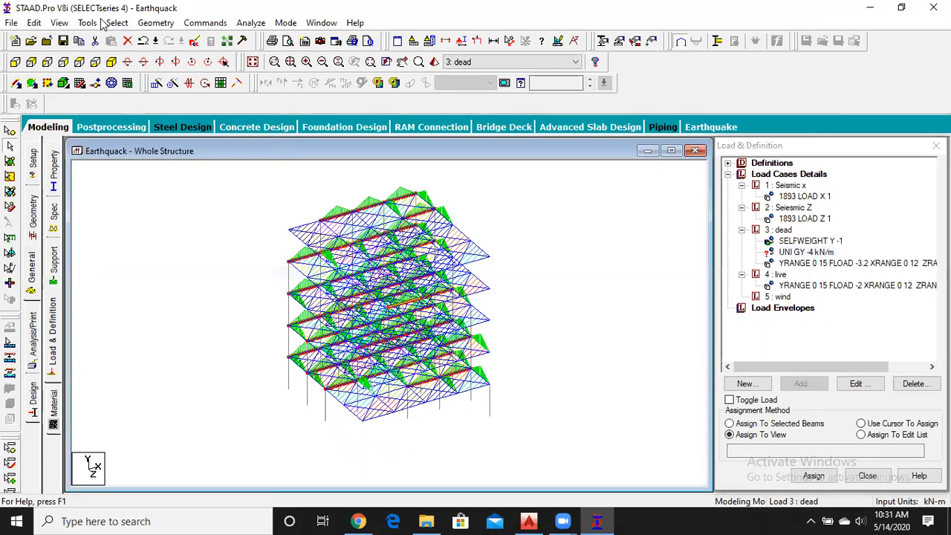
pyautogui.click(520, 287)
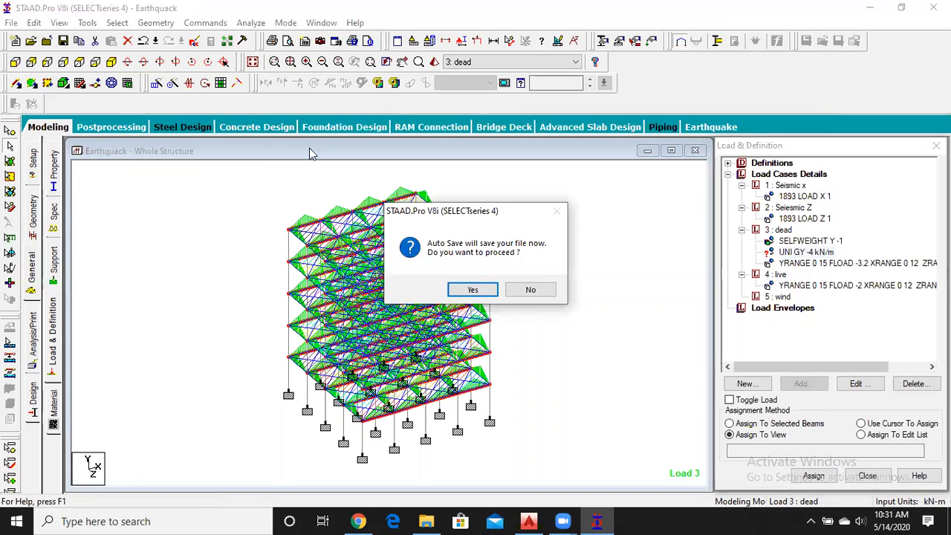
pyautogui.click(118, 24)
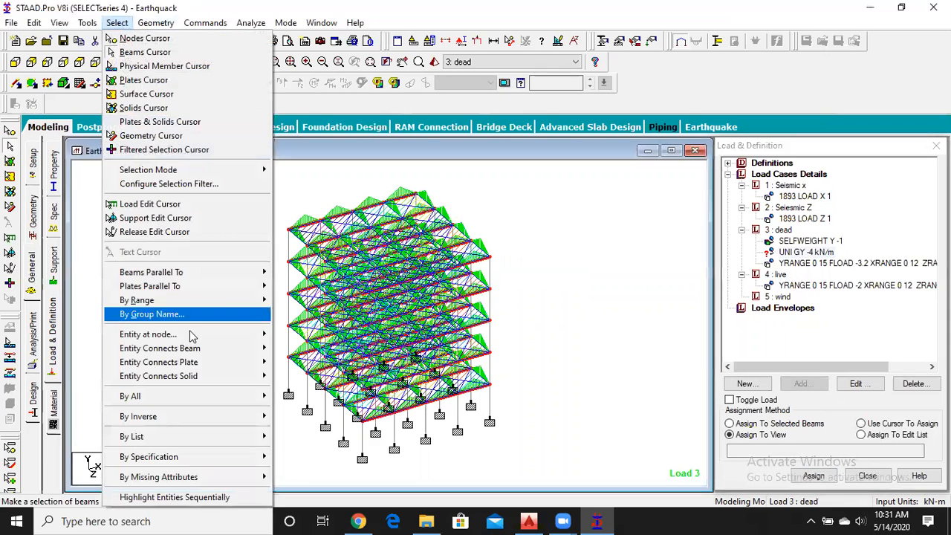
pyautogui.moveTo(230, 276)
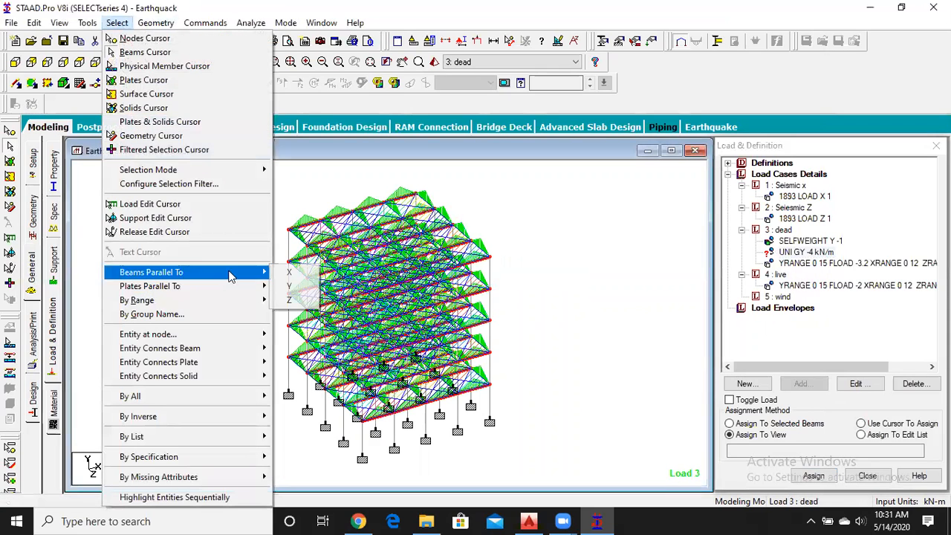
pyautogui.click(291, 299)
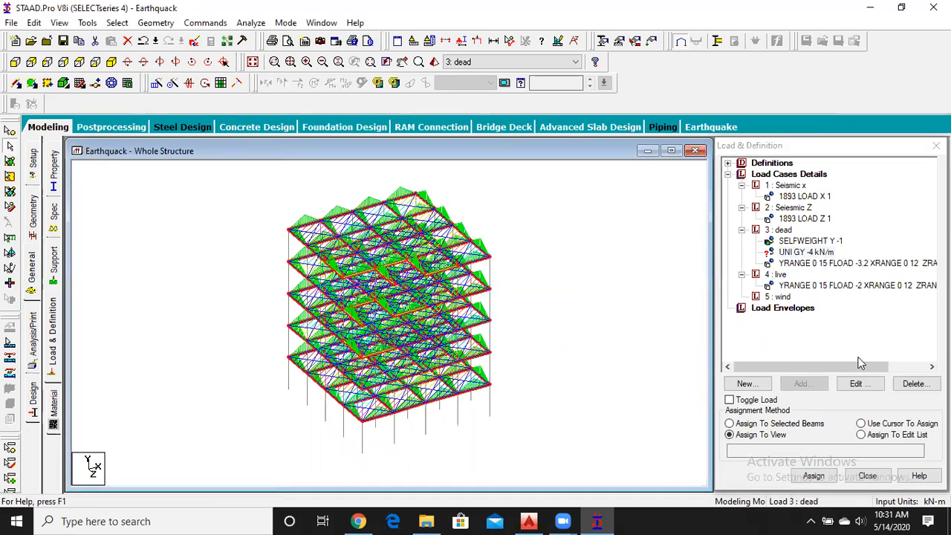
pyautogui.click(765, 423)
pyautogui.click(815, 475)
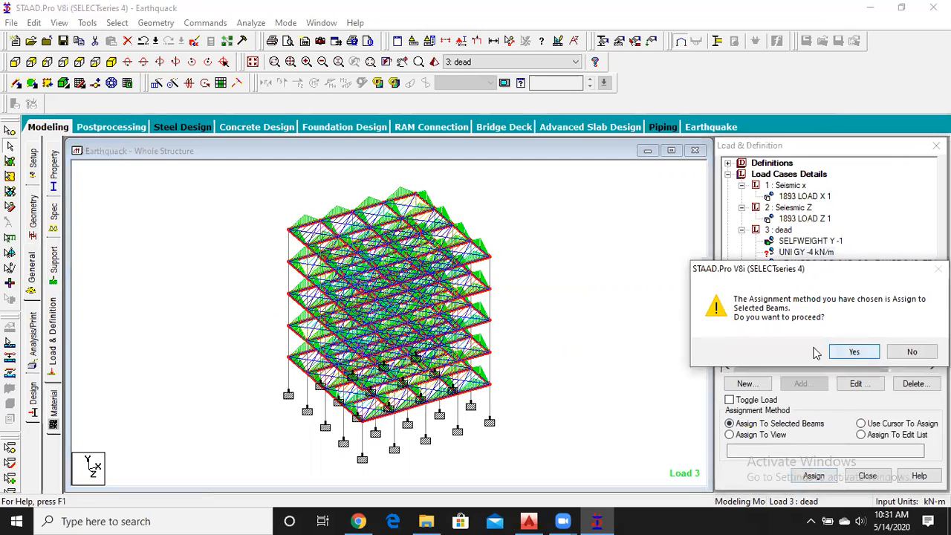
pyautogui.click(849, 350)
pyautogui.click(591, 266)
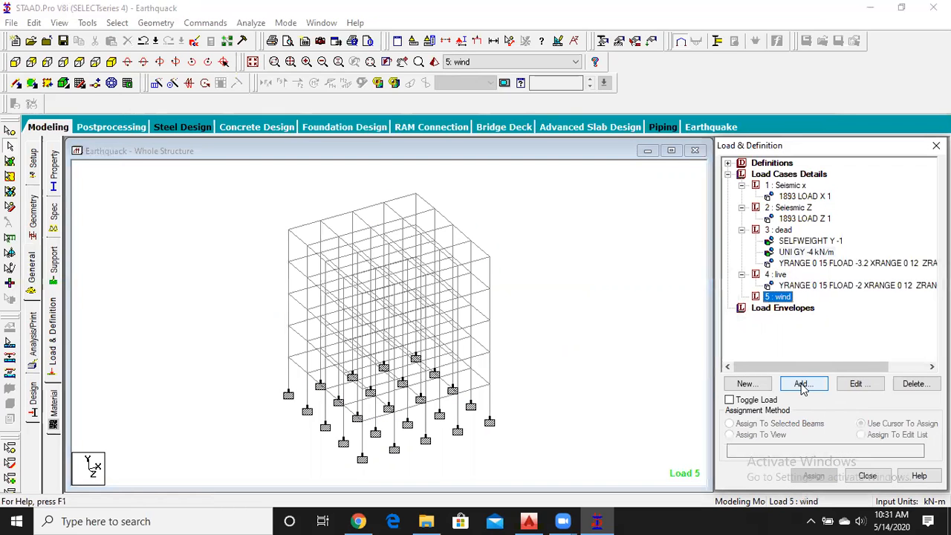
pyautogui.click(801, 384)
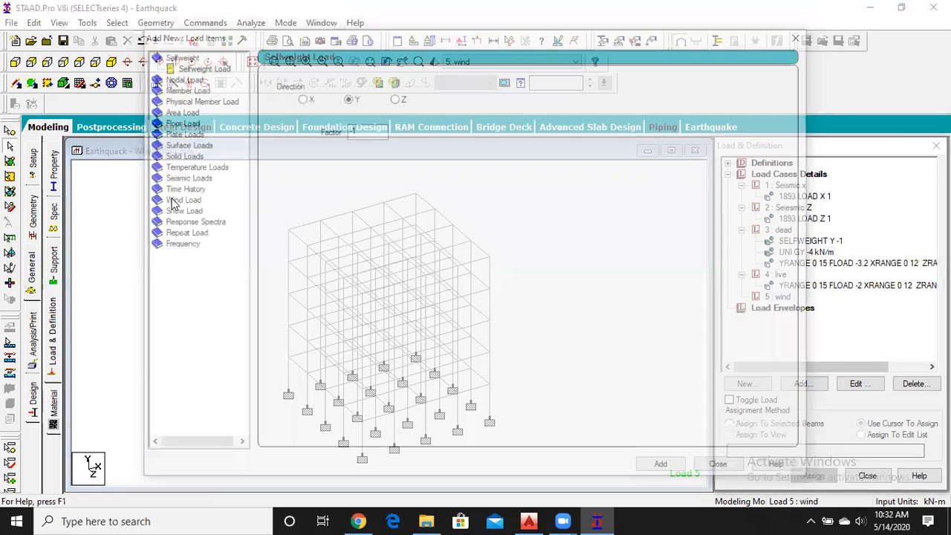
pyautogui.click(170, 199)
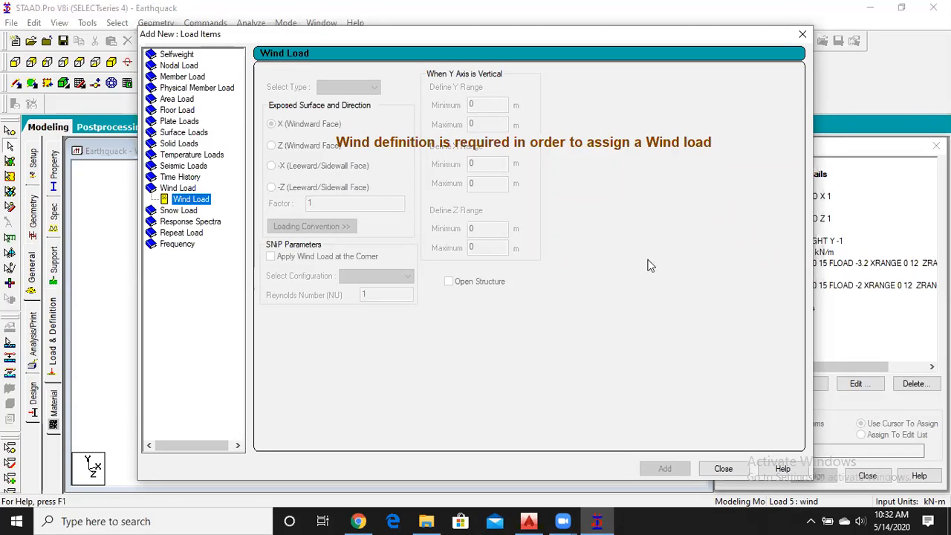
pyautogui.click(731, 470)
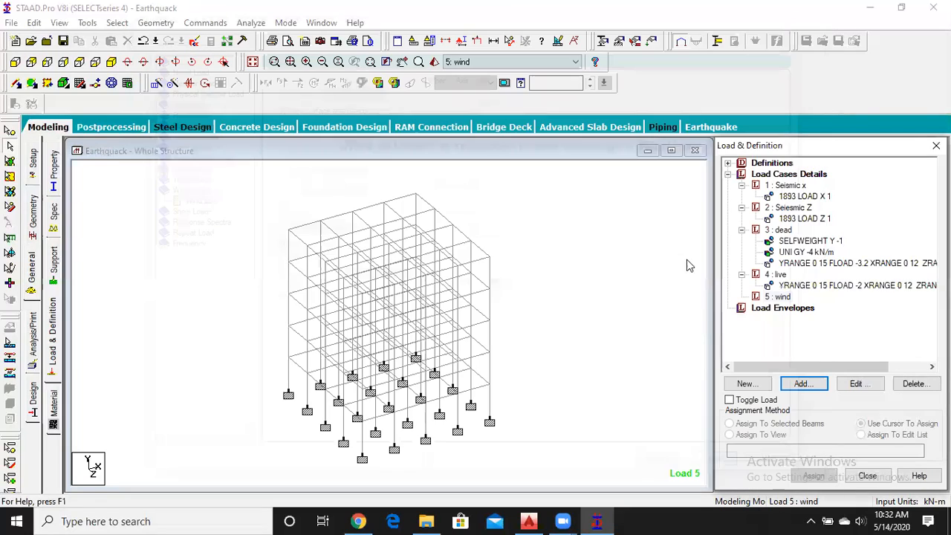
# Add a wind definition with type number 1 and the comment "WIND 1"
pyautogui.click(727, 164)
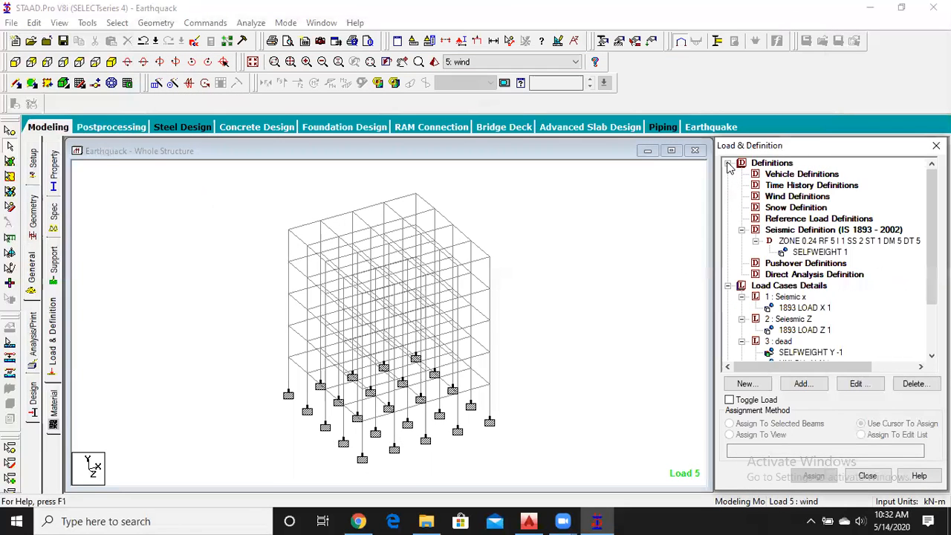
pyautogui.click(797, 197)
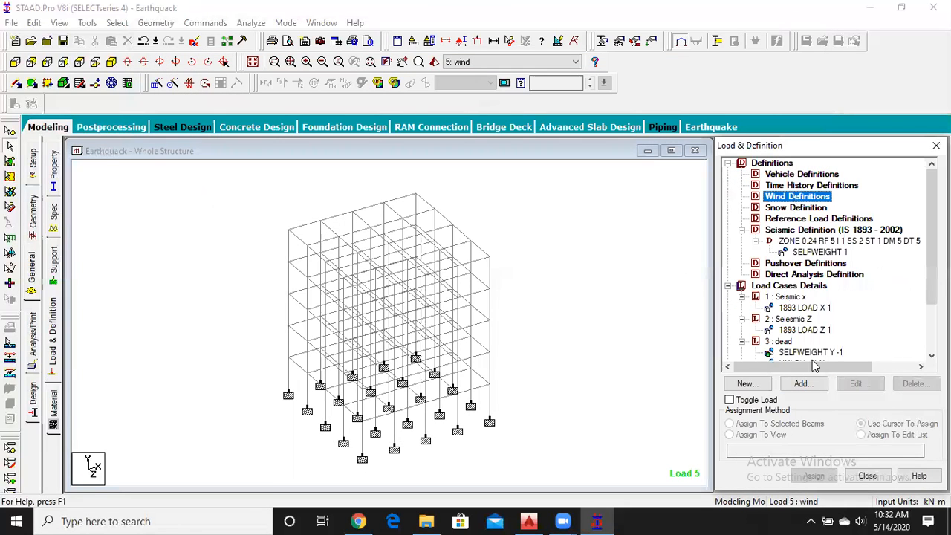
pyautogui.click(800, 383)
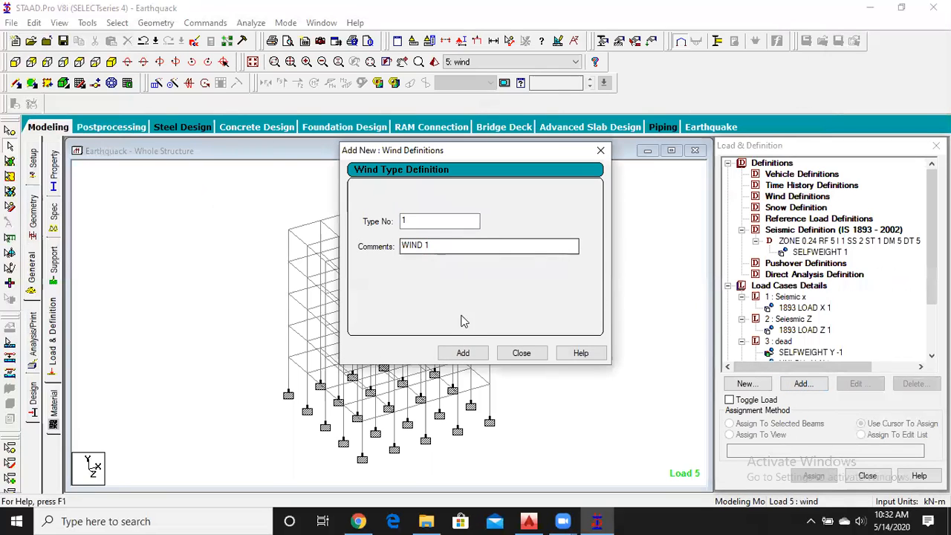
pyautogui.click(463, 353)
pyautogui.click(536, 354)
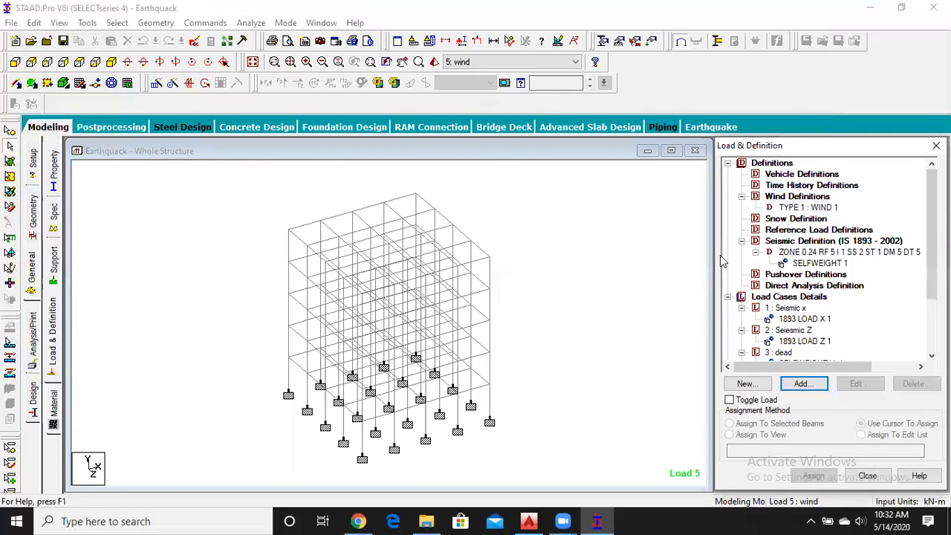
# Start the ASCE-7 intensity calculation for the WIND 1 definition and set the building height and both length units to metres
pyautogui.click(792, 208)
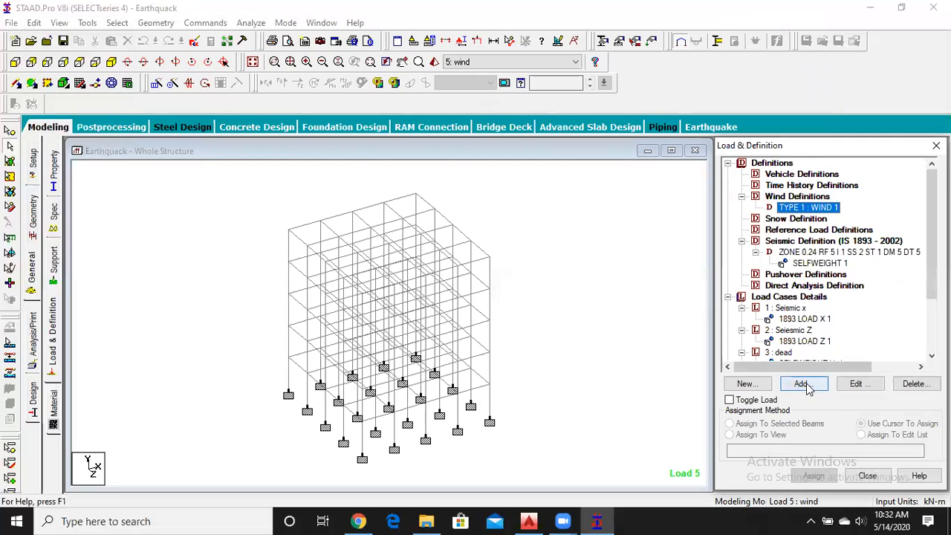
pyautogui.click(801, 384)
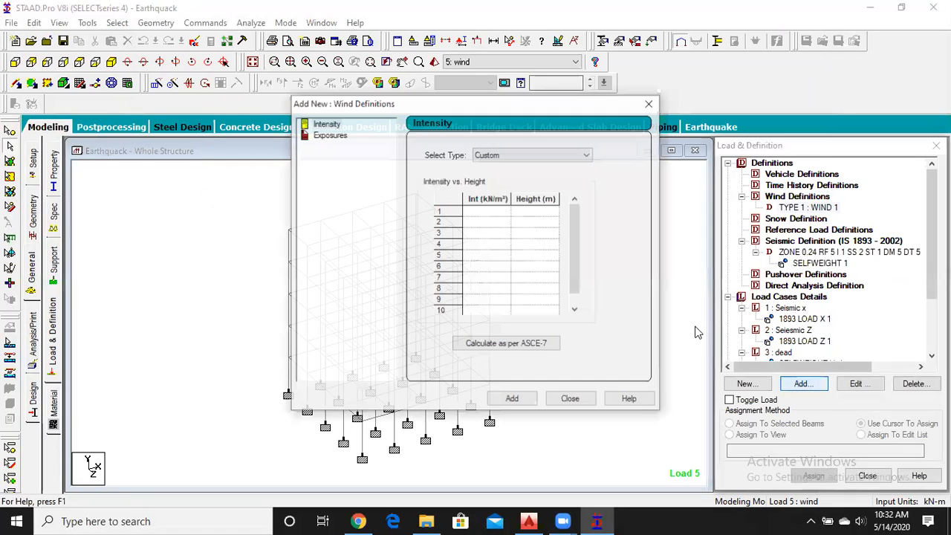
pyautogui.click(489, 346)
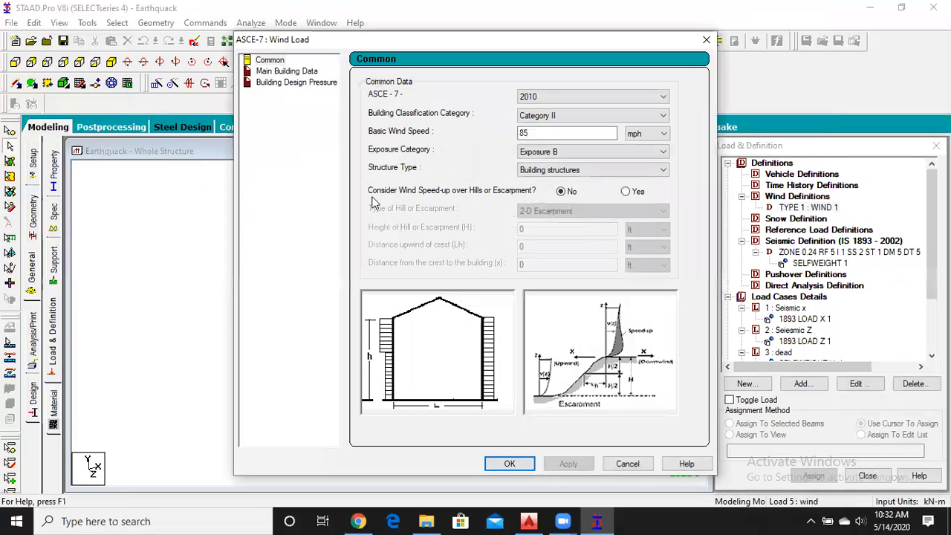
pyautogui.click(550, 134)
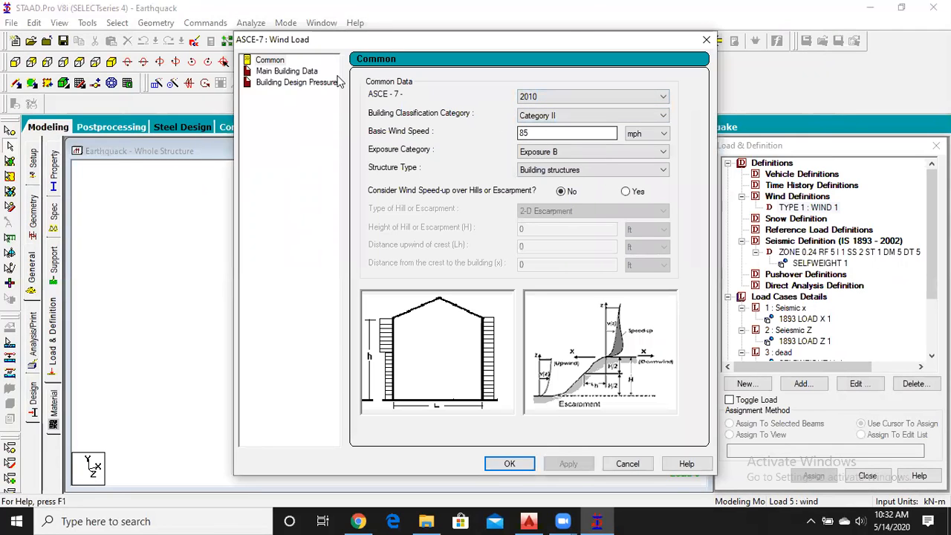
pyautogui.doubleClick(550, 134)
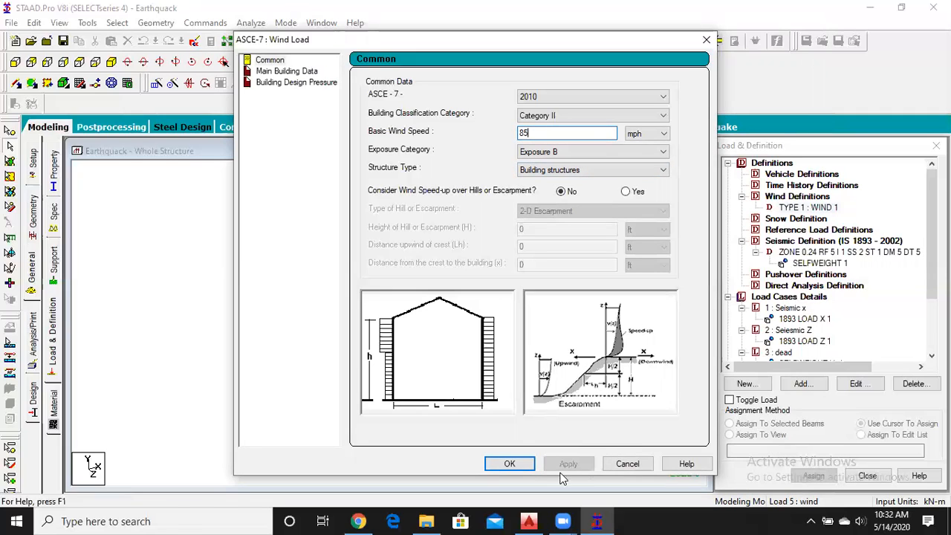
pyautogui.click(308, 72)
pyautogui.click(654, 99)
pyautogui.click(653, 117)
pyautogui.click(654, 117)
pyautogui.click(652, 139)
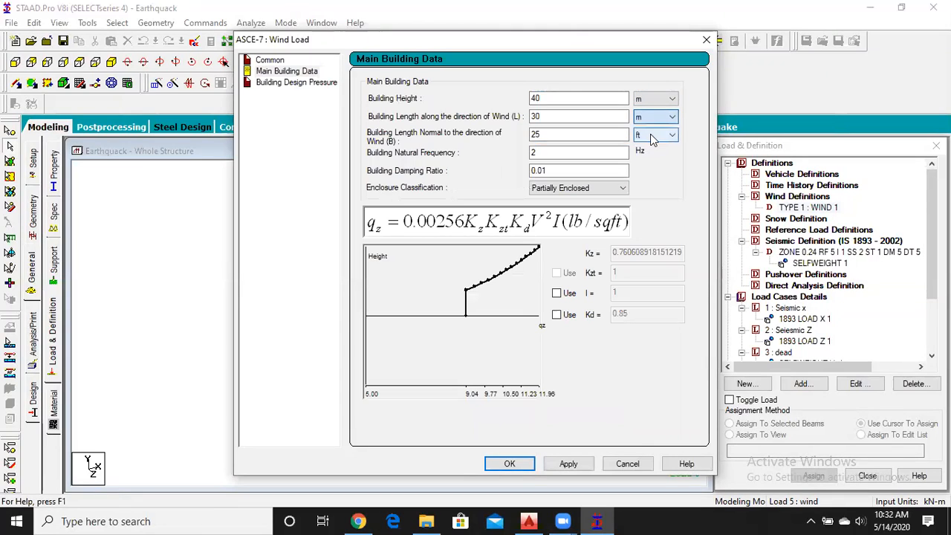
pyautogui.click(653, 135)
pyautogui.click(651, 157)
# Set building height 15 m and lengths 12 m along and 12 m normal to the wind, and add the calculated intensity to WIND 1
pyautogui.doubleClick(546, 98)
pyautogui.write('15')
pyautogui.doubleClick(541, 116)
pyautogui.write('12')
pyautogui.press('Tab')
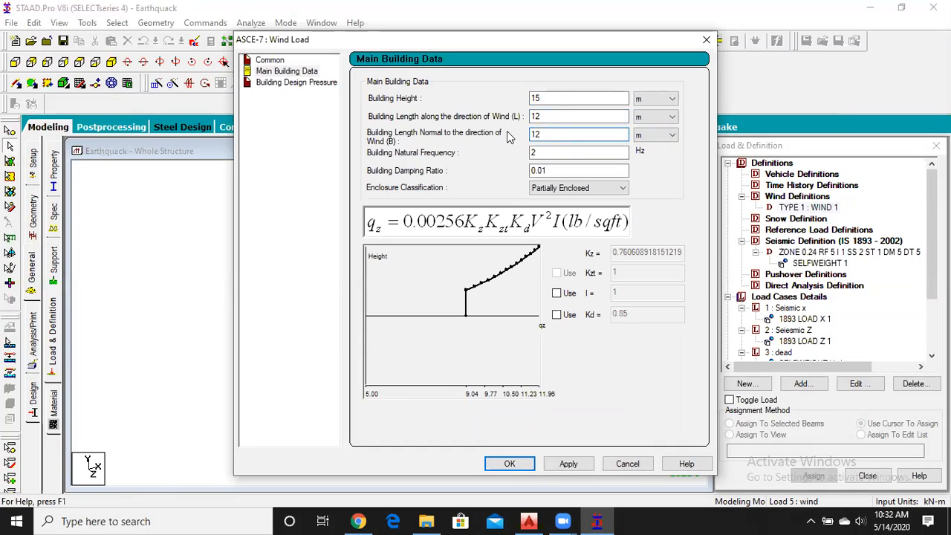
pyautogui.write('12')
pyautogui.click(570, 463)
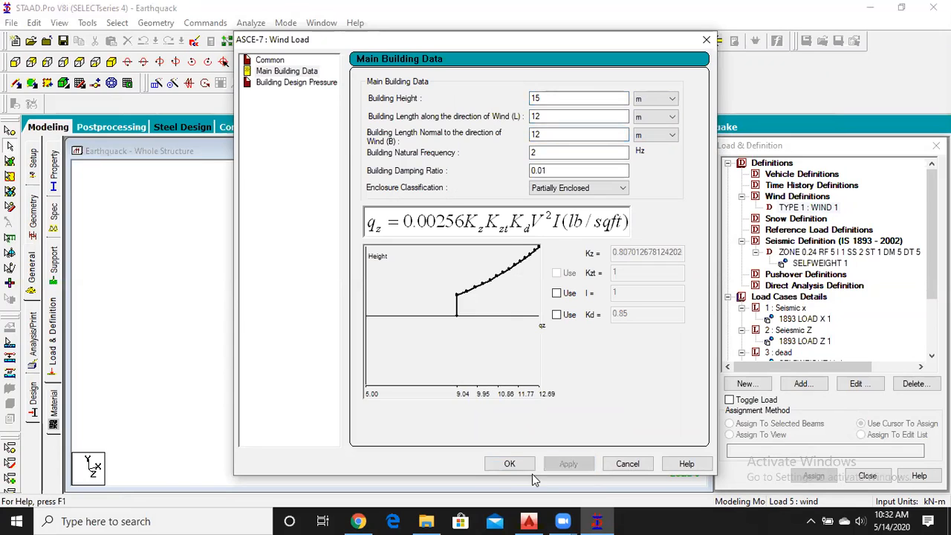
pyautogui.click(510, 463)
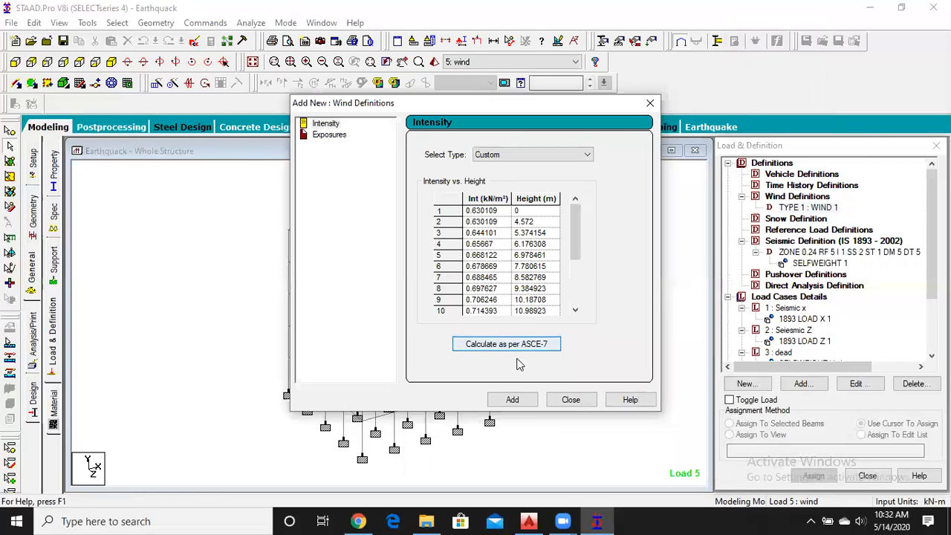
pyautogui.click(512, 400)
# Add an exposure with factor 1 to the WIND 1 definition
pyautogui.doubleClick(423, 196)
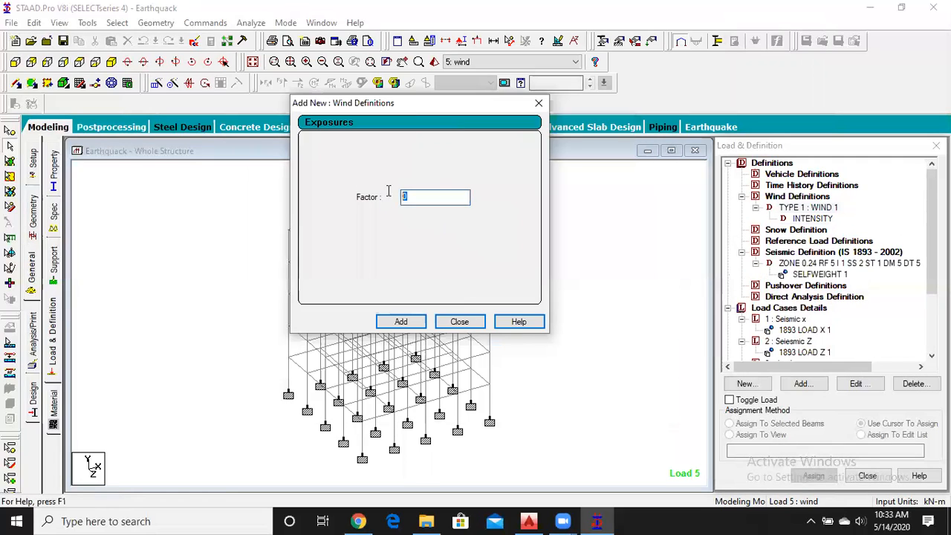
pyautogui.write('1')
pyautogui.click(416, 323)
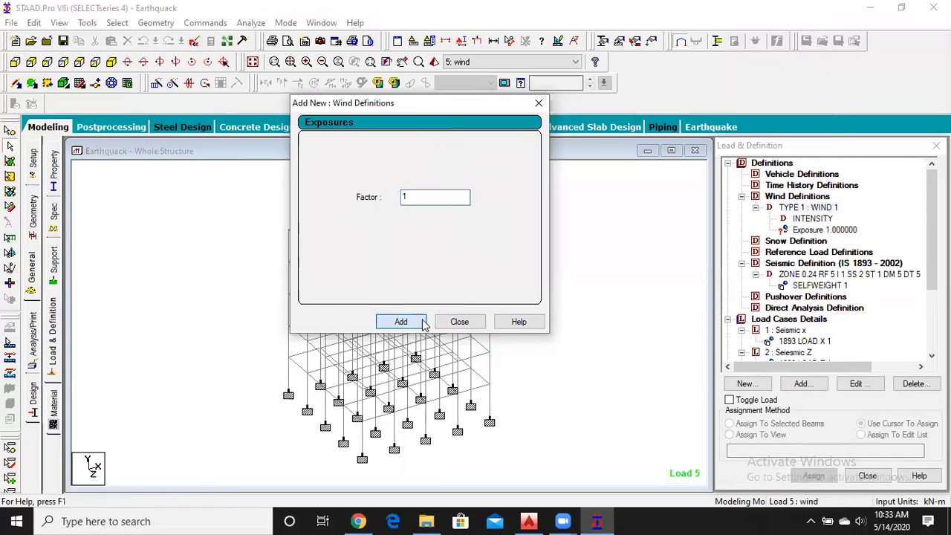
pyautogui.click(459, 320)
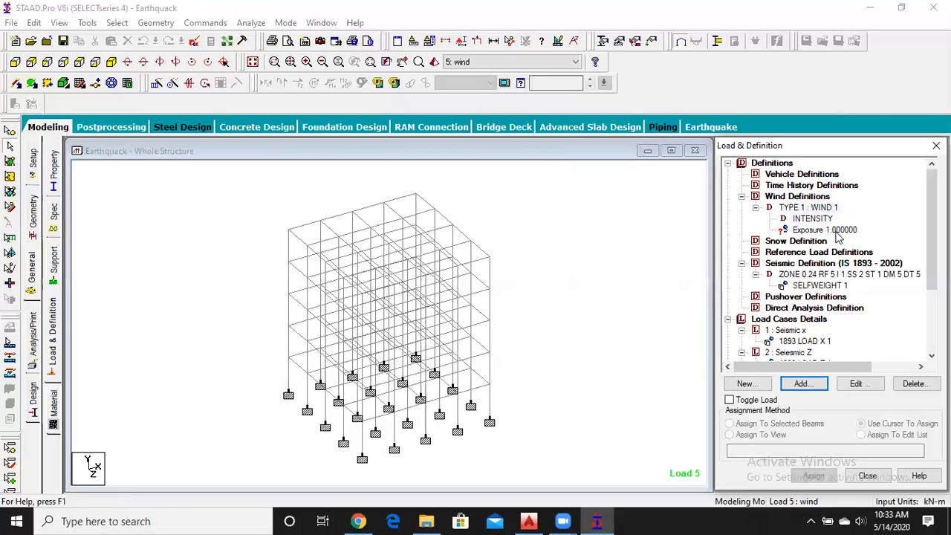
# Assign the wind definition's exposure to all nodes in the view
pyautogui.click(824, 230)
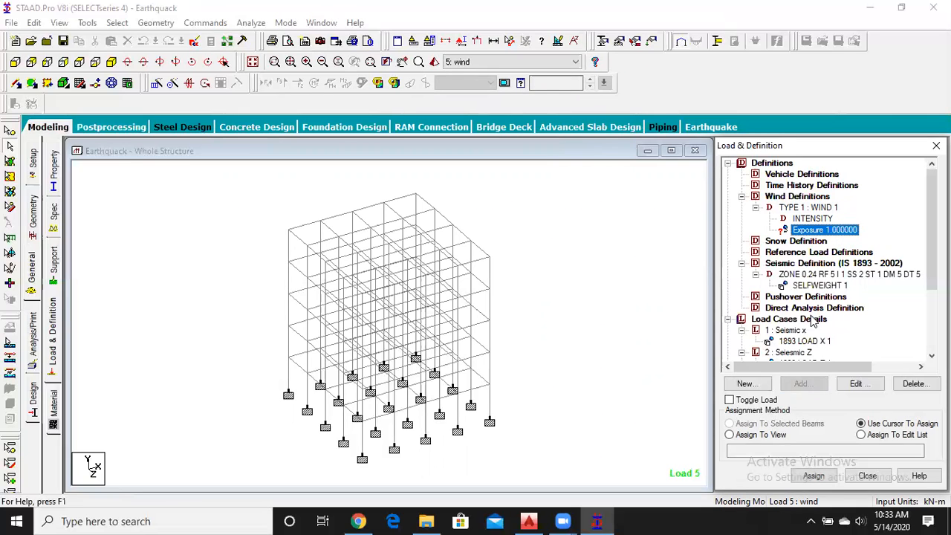
pyautogui.click(773, 449)
pyautogui.click(729, 435)
pyautogui.click(812, 475)
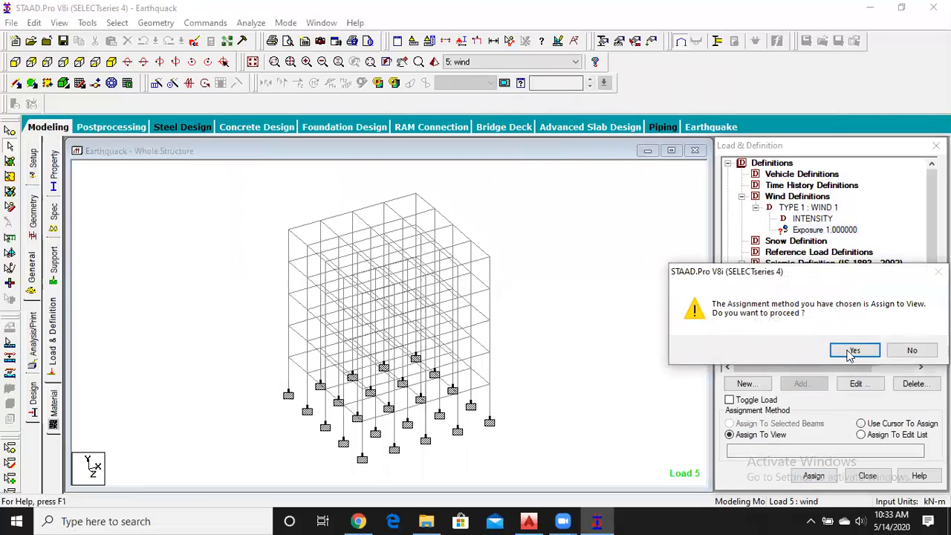
pyautogui.click(854, 352)
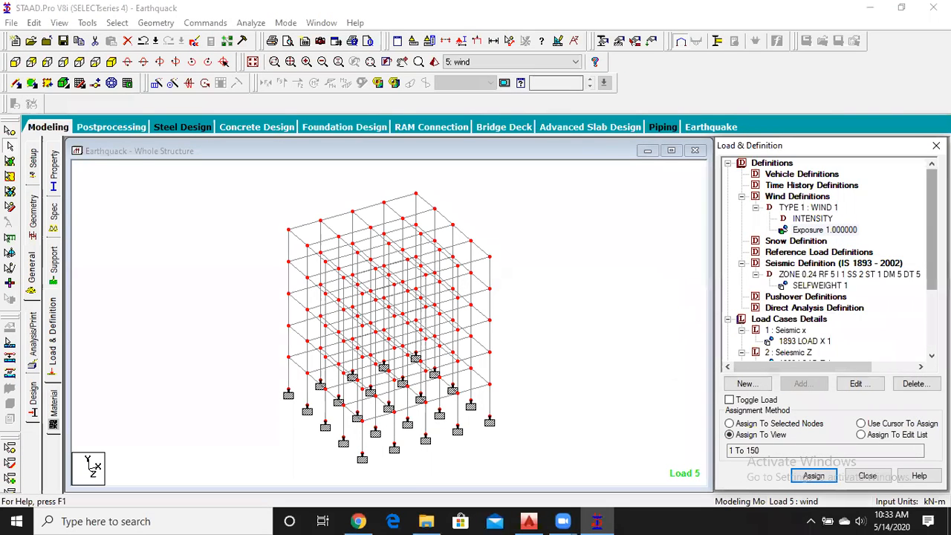
# Add a type 1 X windward wind load, factor 1, to the wind case with ranges Y 0 to 15 m, X 0 to 12 m, Z 0 to 12 m
pyautogui.scroll(-2, 821, 269)
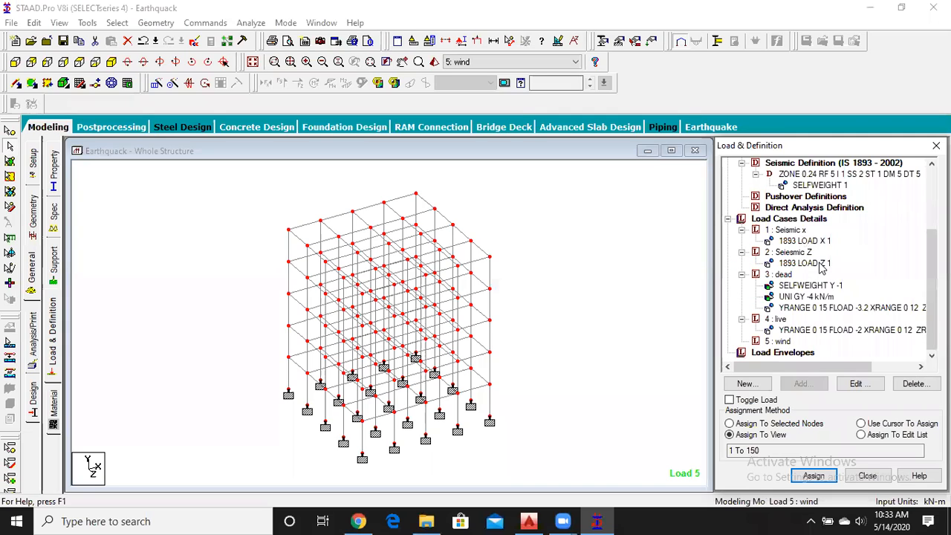
pyautogui.click(781, 331)
pyautogui.click(780, 341)
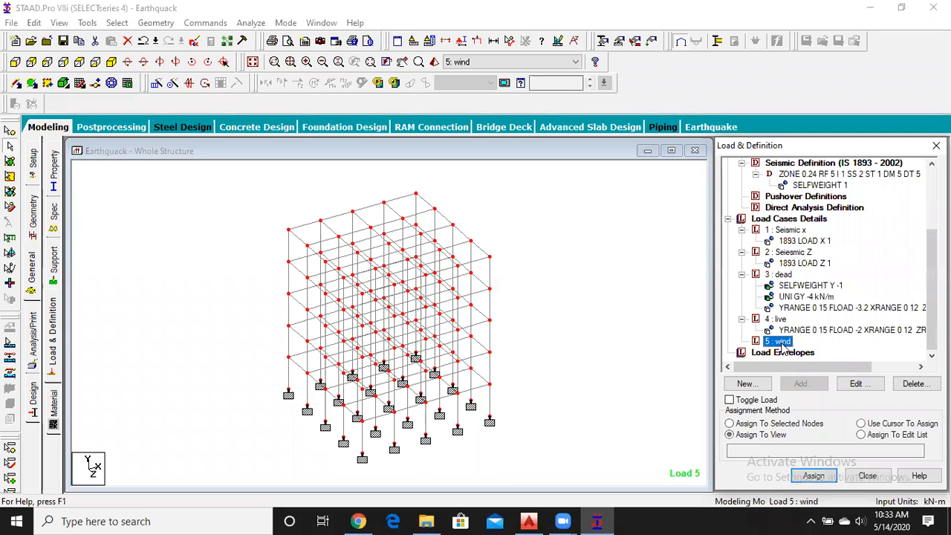
pyautogui.click(800, 384)
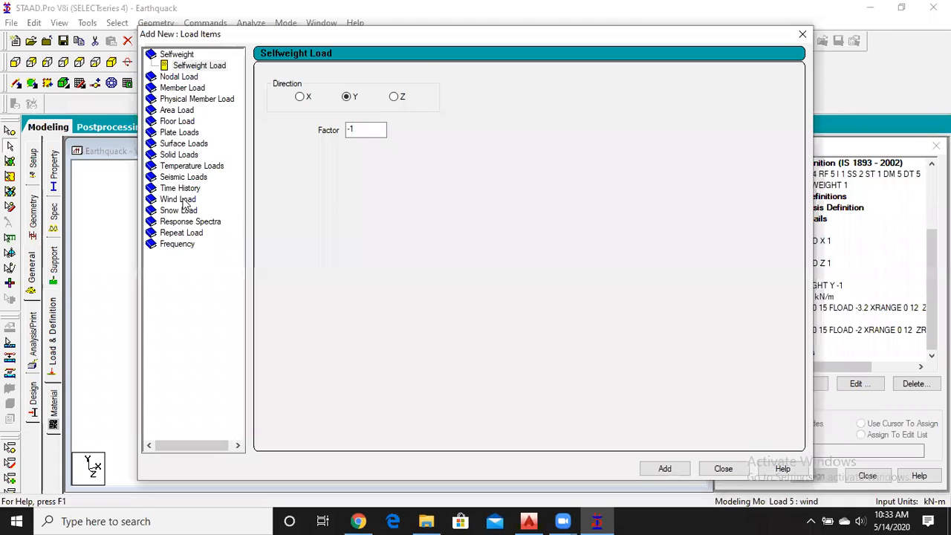
pyautogui.click(185, 199)
pyautogui.doubleClick(487, 124)
pyautogui.write('1')
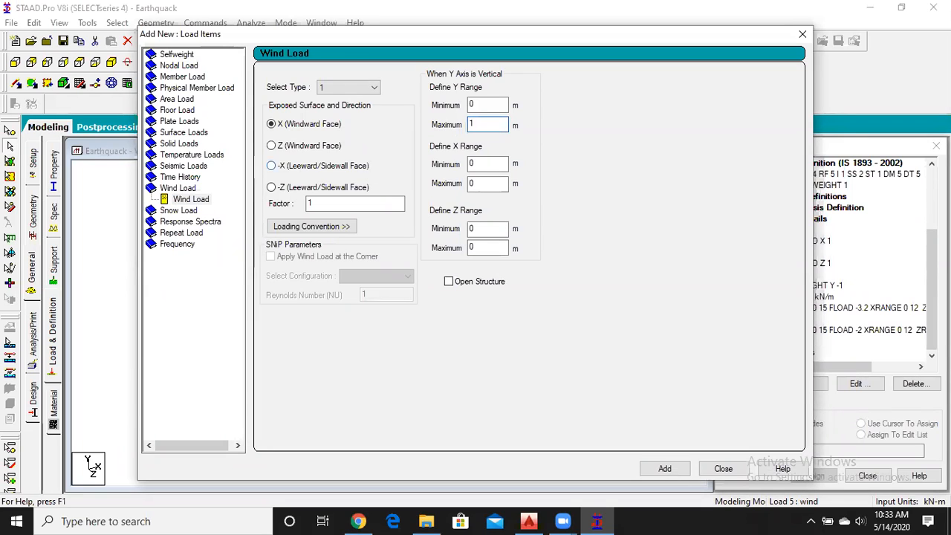
pyautogui.write('5')
pyautogui.doubleClick(483, 182)
pyautogui.write('1')
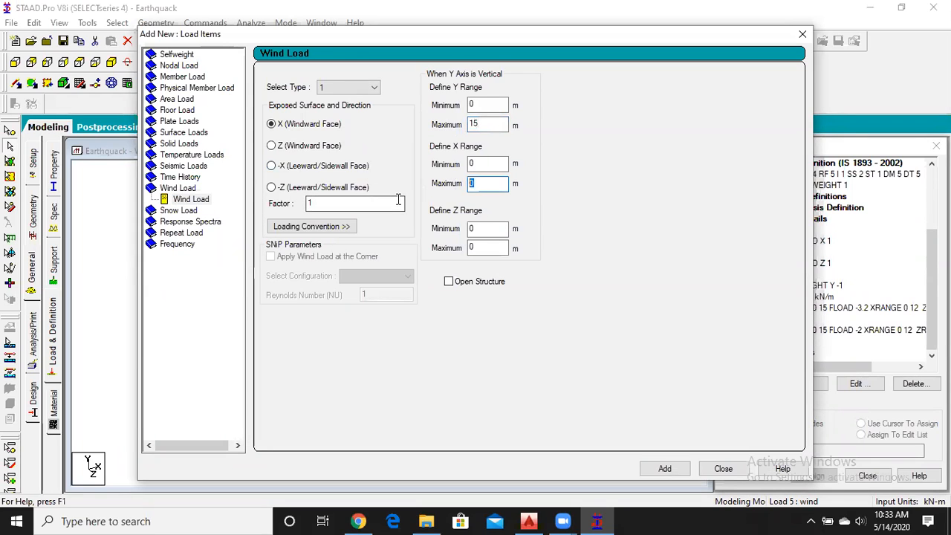
pyautogui.write('2')
pyautogui.doubleClick(484, 247)
pyautogui.write('1')
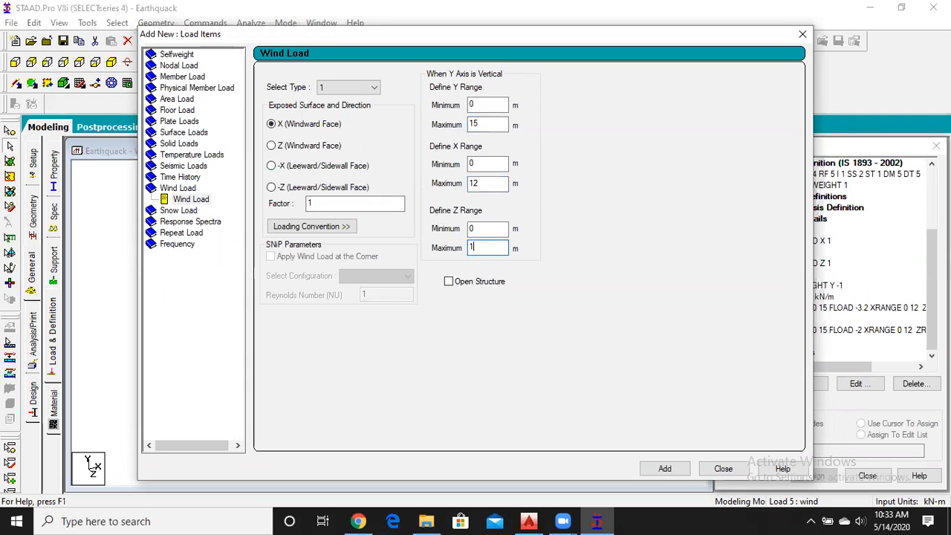
pyautogui.write('2')
pyautogui.click(664, 468)
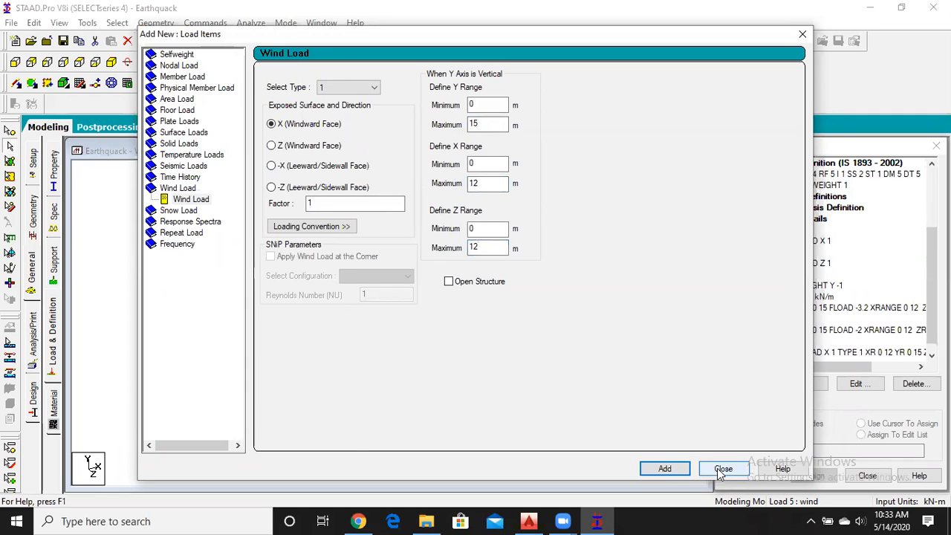
pyautogui.click(718, 468)
# Display the wind case's X windward load on the structure to check its direction and the loaded face
pyautogui.scroll(-1, 832, 349)
pyautogui.click(830, 342)
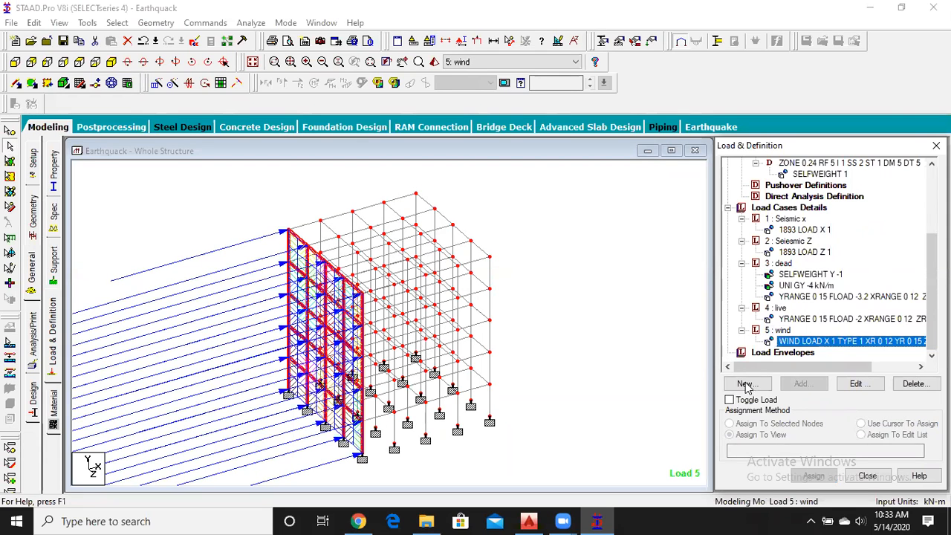
pyautogui.click(605, 299)
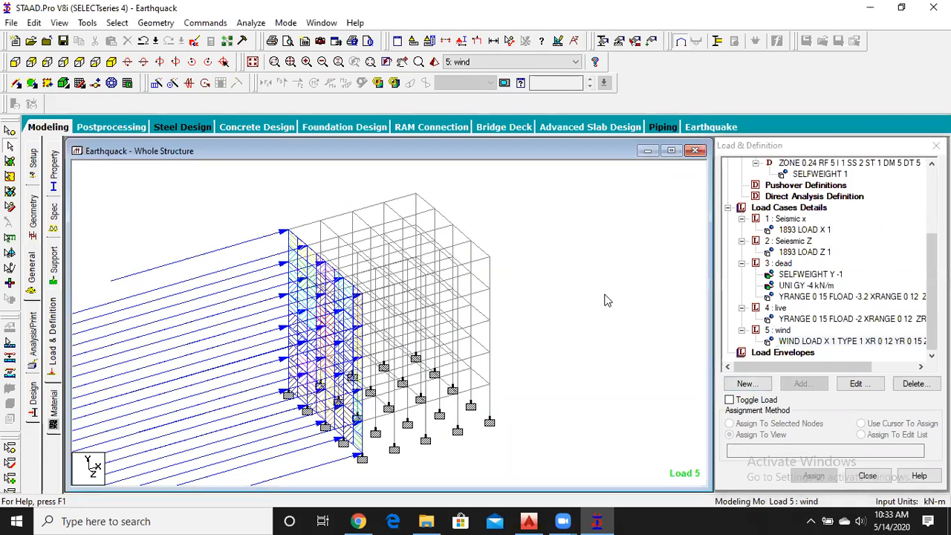
# Add combination load case 6 of the Seismic x, dead and live cases, with a factor of 1.5 on each
pyautogui.click(789, 207)
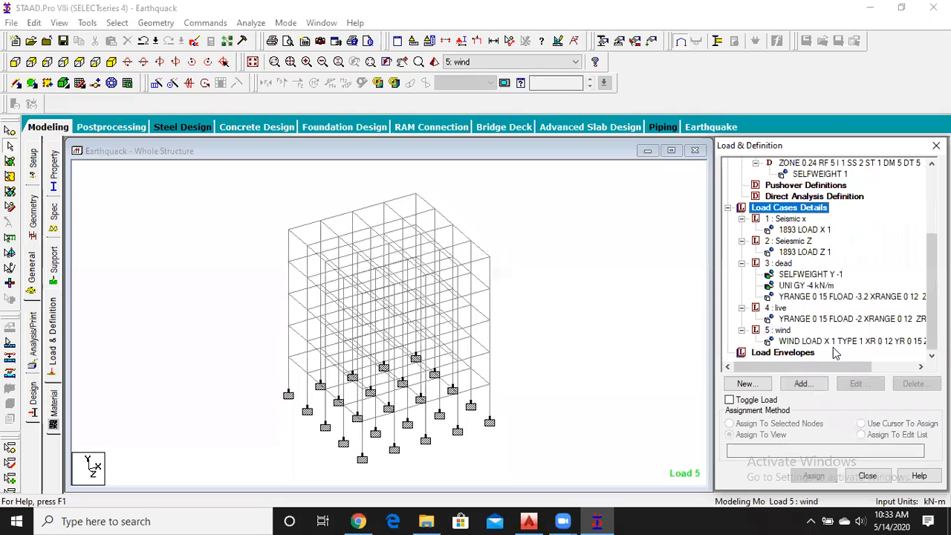
pyautogui.click(800, 384)
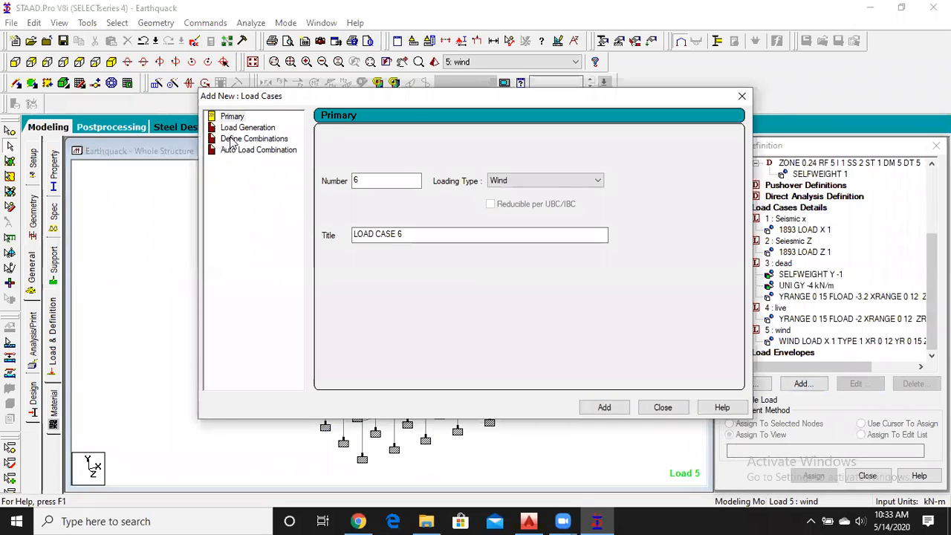
pyautogui.click(242, 139)
pyautogui.click(353, 242)
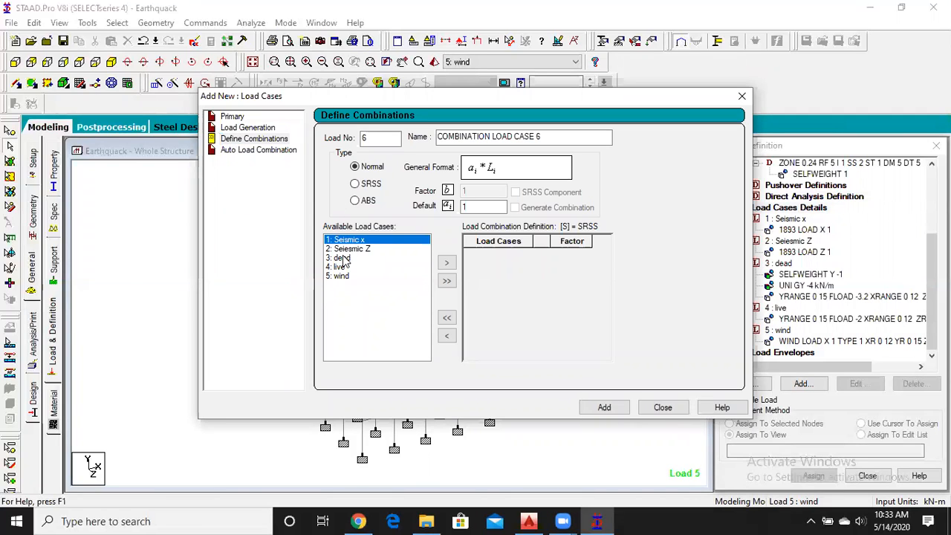
pyautogui.keyDown('ctrl'); pyautogui.click(341, 257); pyautogui.keyUp('ctrl')
pyautogui.keyDown('ctrl'); pyautogui.click(338, 266); pyautogui.keyUp('ctrl')
pyautogui.click(486, 206)
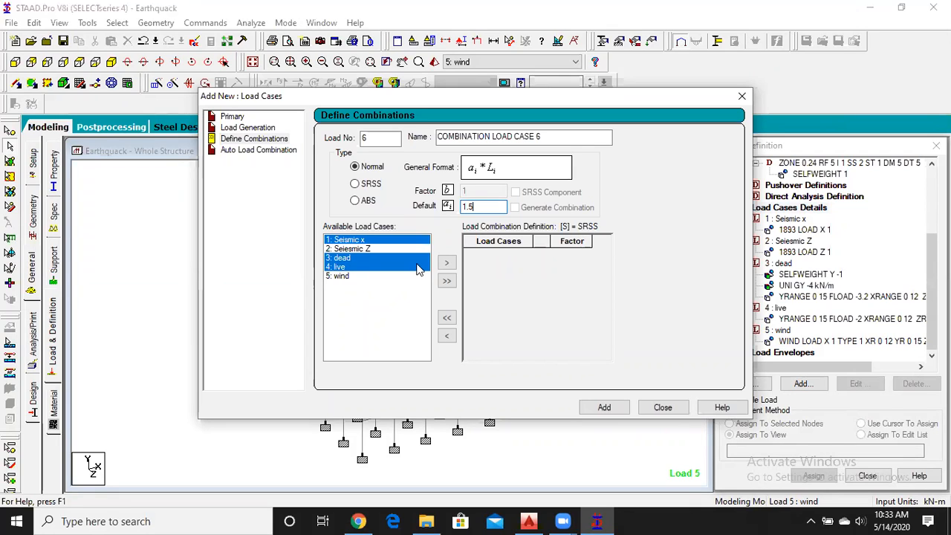
pyautogui.click(447, 264)
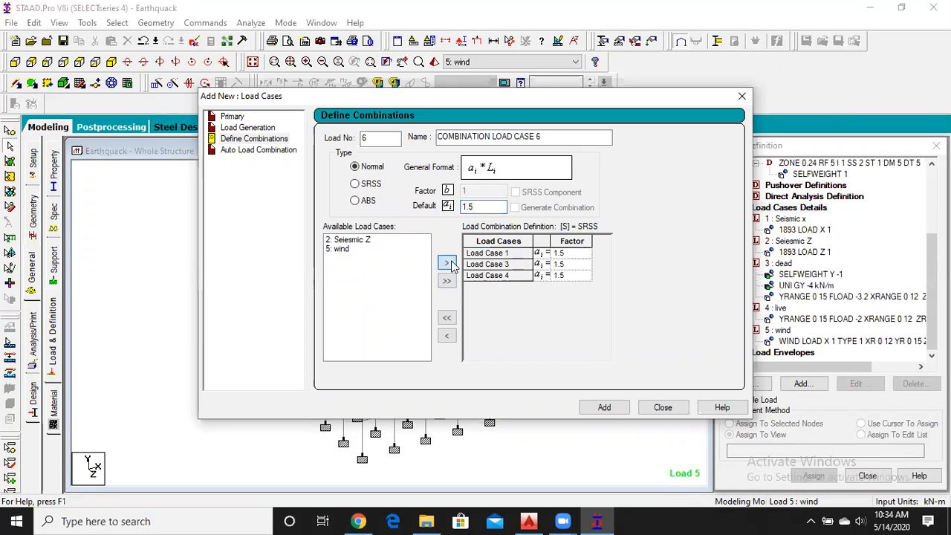
pyautogui.click(609, 409)
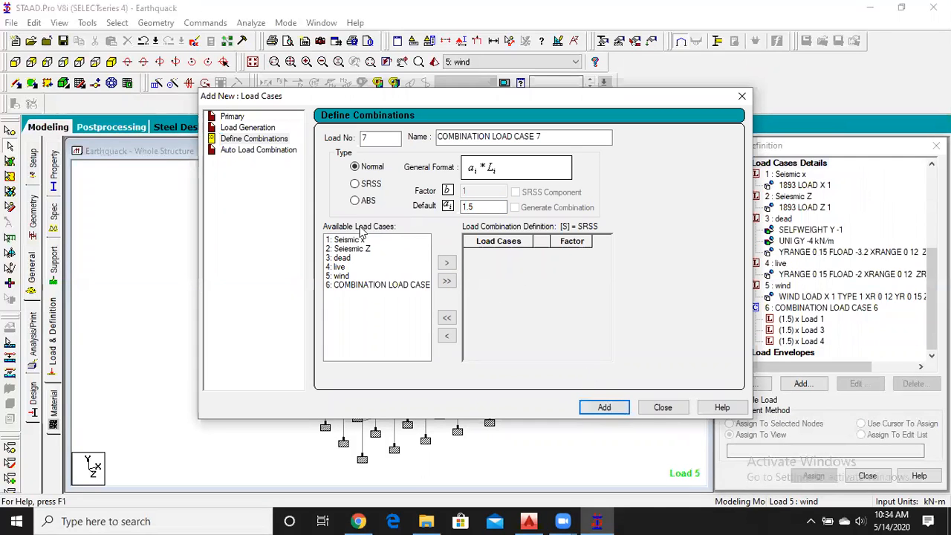
# Add combination load case 7 of the Seismic Z, dead and live cases, with a factor of 1.5 on each
pyautogui.moveTo(348, 252); pyautogui.dragTo(352, 269)
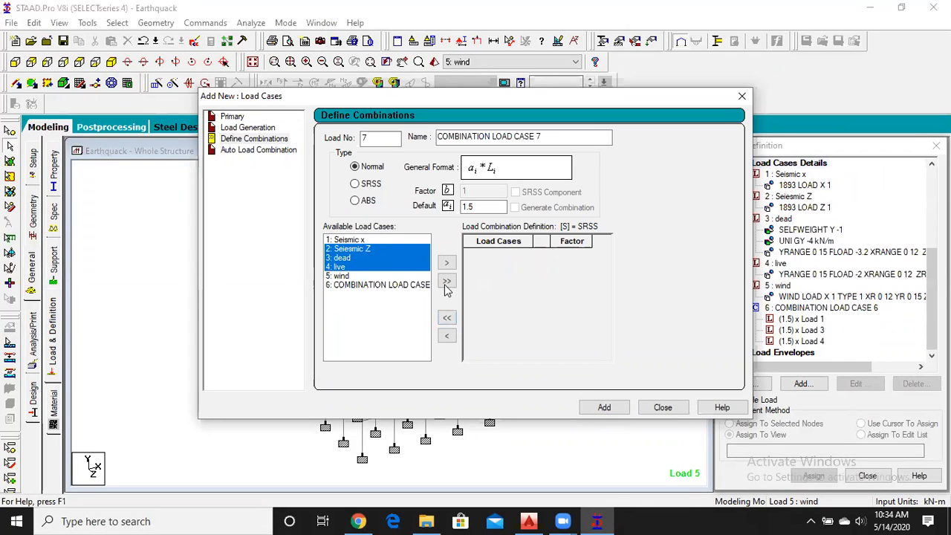
pyautogui.click(447, 263)
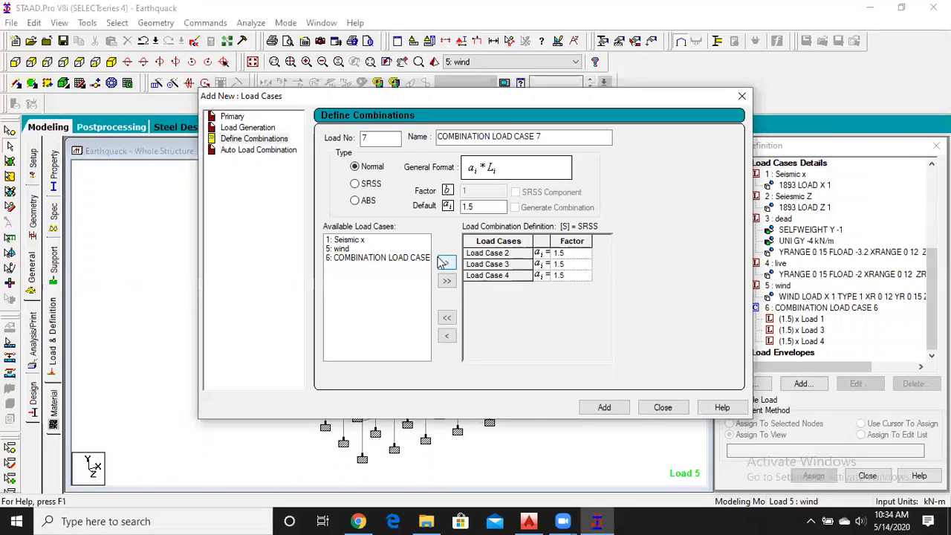
pyautogui.click(486, 207)
pyautogui.click(604, 407)
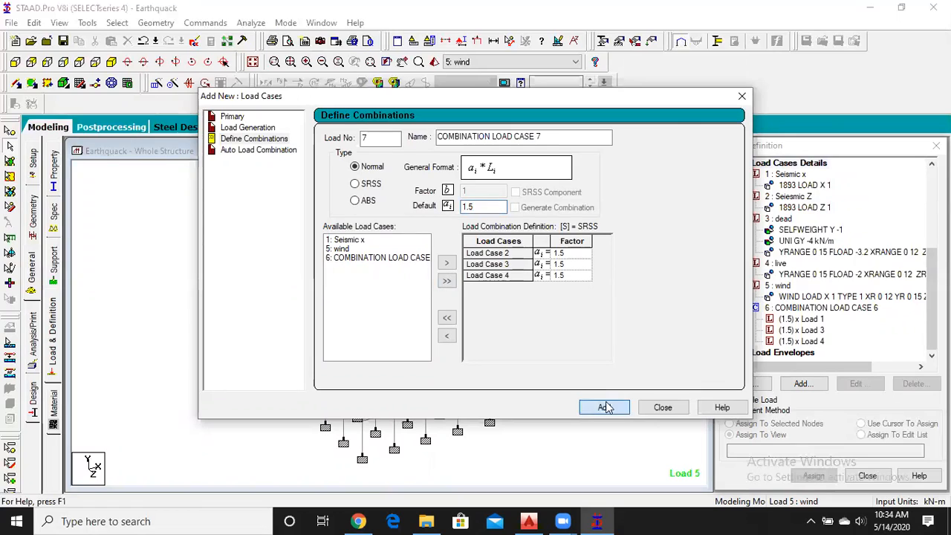
# Add combination load case 8 of the dead, live and wind cases, with a factor of 1.5 on each, and finish defining combinations
pyautogui.moveTo(350, 262); pyautogui.dragTo(356, 286)
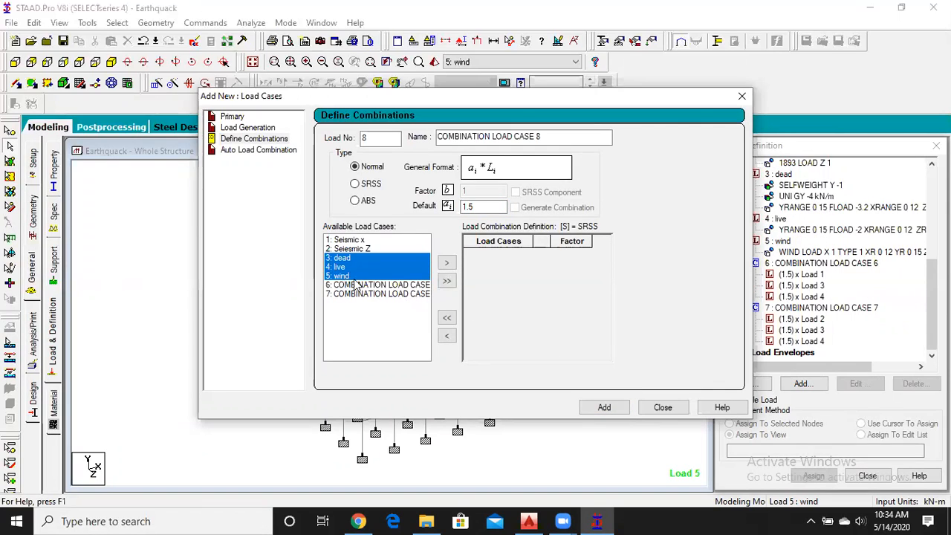
pyautogui.click(446, 265)
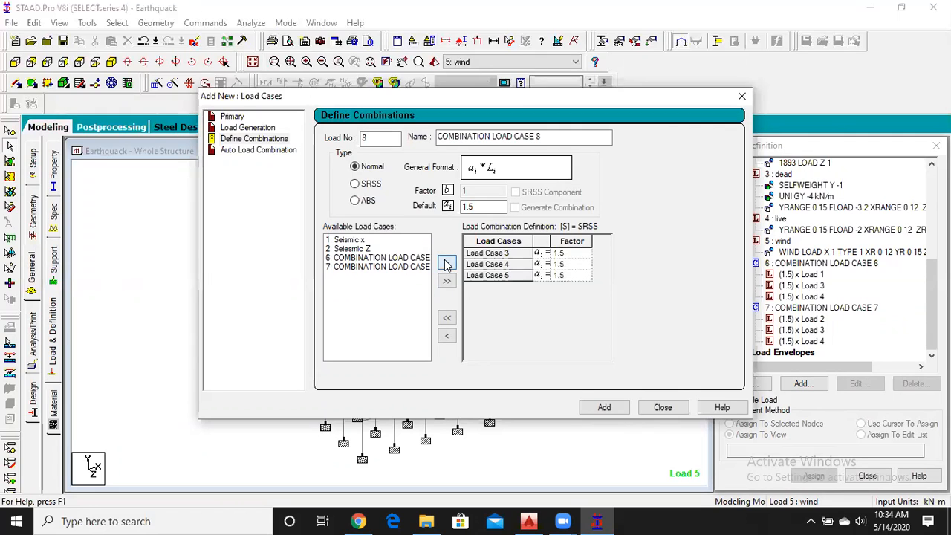
pyautogui.click(603, 408)
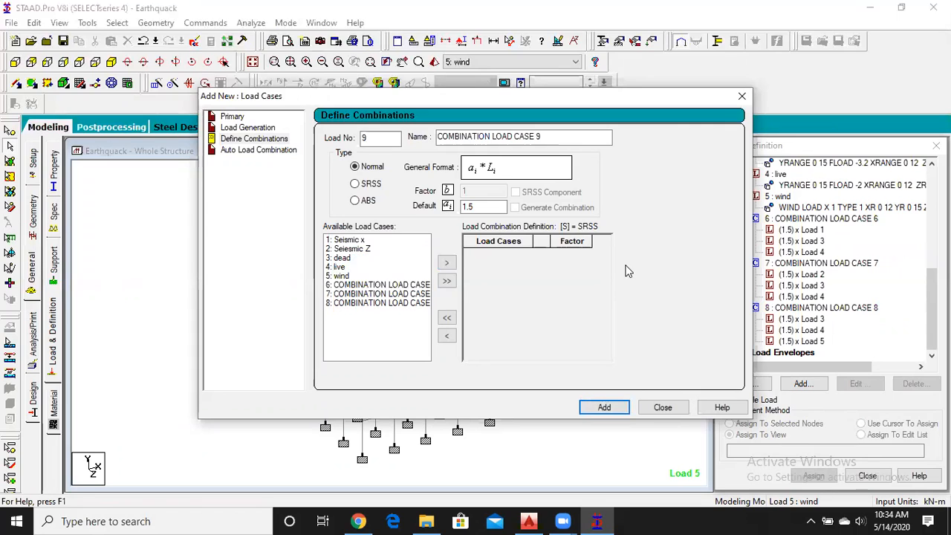
pyautogui.click(662, 408)
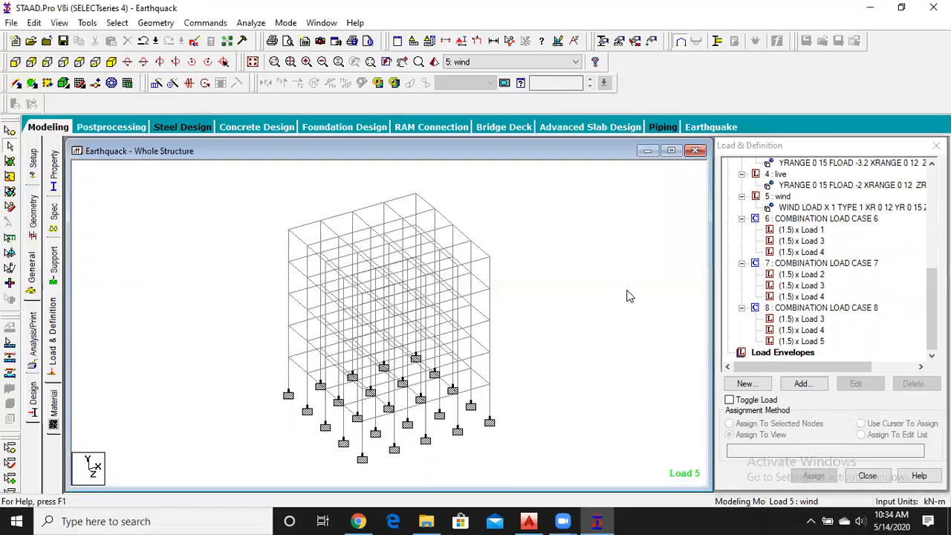
# Add a Perform Analysis command with the print option All
pyautogui.click(32, 346)
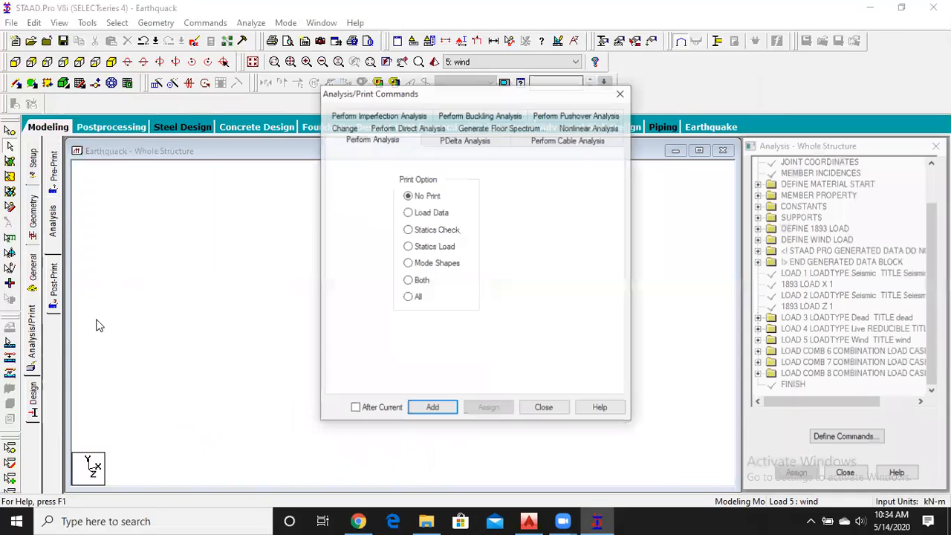
pyautogui.click(418, 297)
pyautogui.click(431, 409)
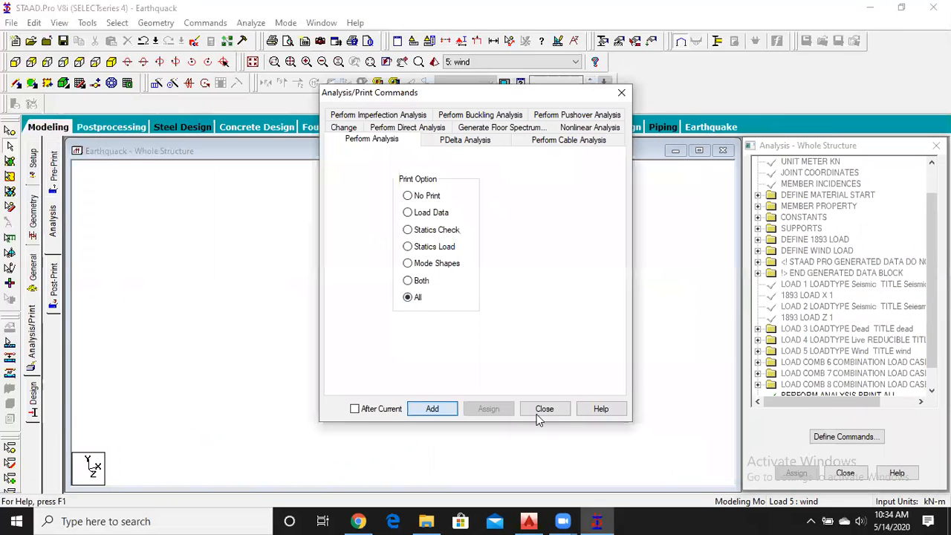
pyautogui.click(545, 410)
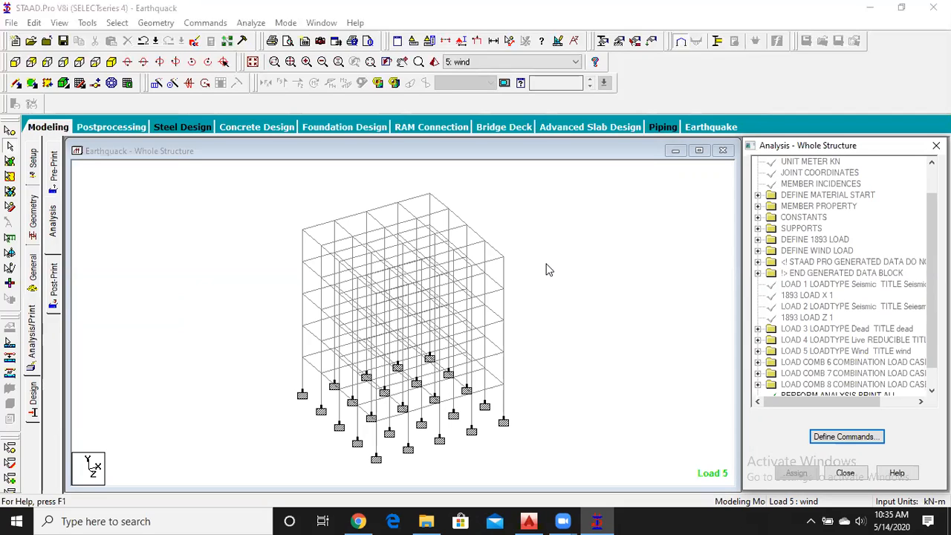
# Run the analysis of the frame and open its output file on completion
pyautogui.scroll(-1, 672, 284)
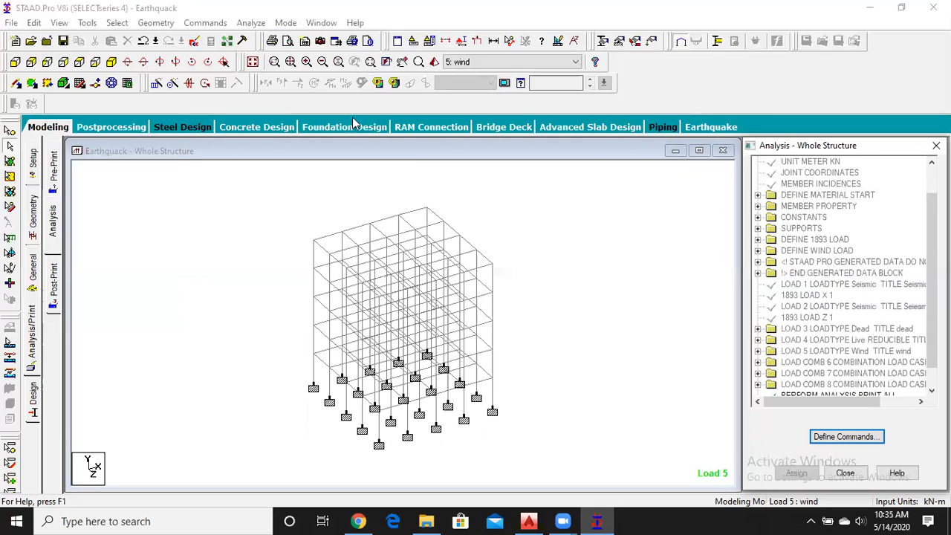
pyautogui.click(251, 22)
pyautogui.click(276, 38)
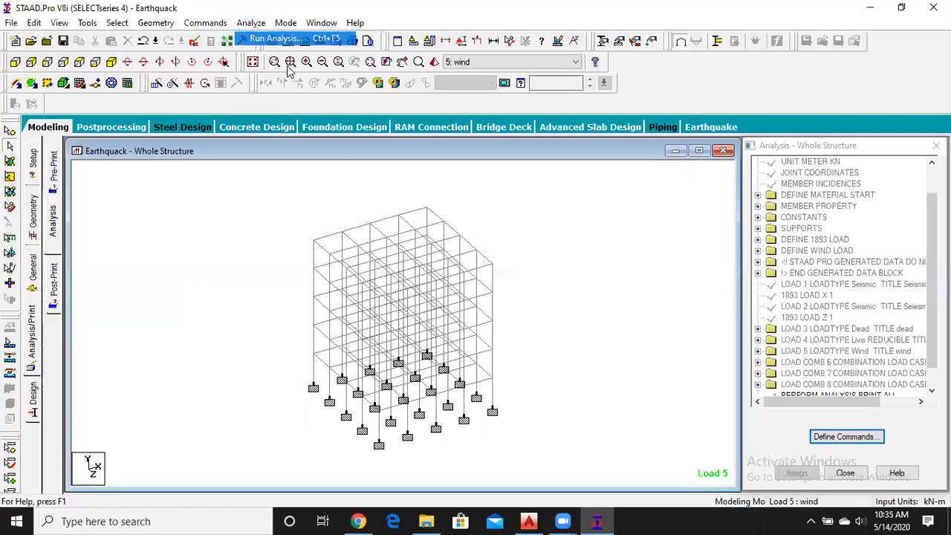
pyautogui.click(391, 276)
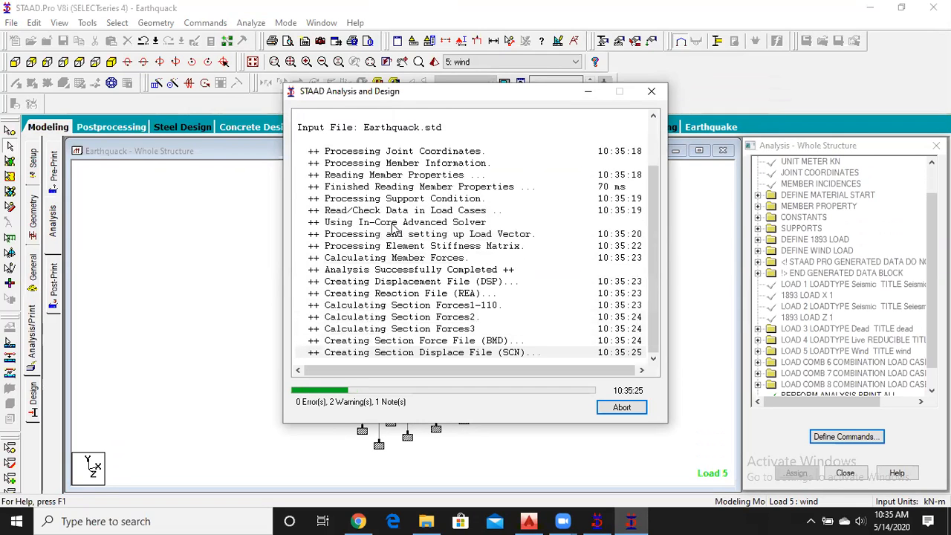
pyautogui.click(334, 388)
pyautogui.press('Return')
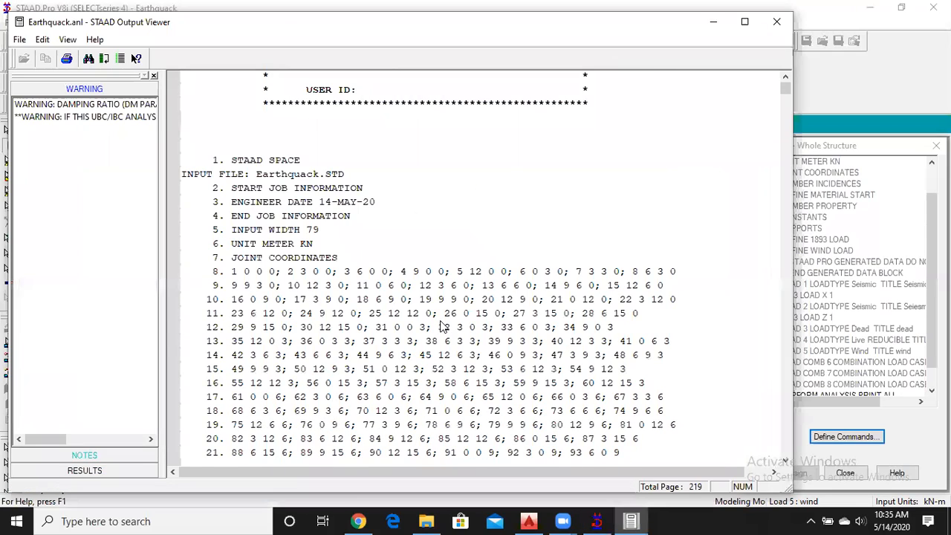
# Examine the total applied load, total reaction load, maximum displacements and joint load summary for load case 1 in the output file
pyautogui.scroll(-10, 442, 326)
pyautogui.scroll(-10, 245, 386)
pyautogui.click(91, 471)
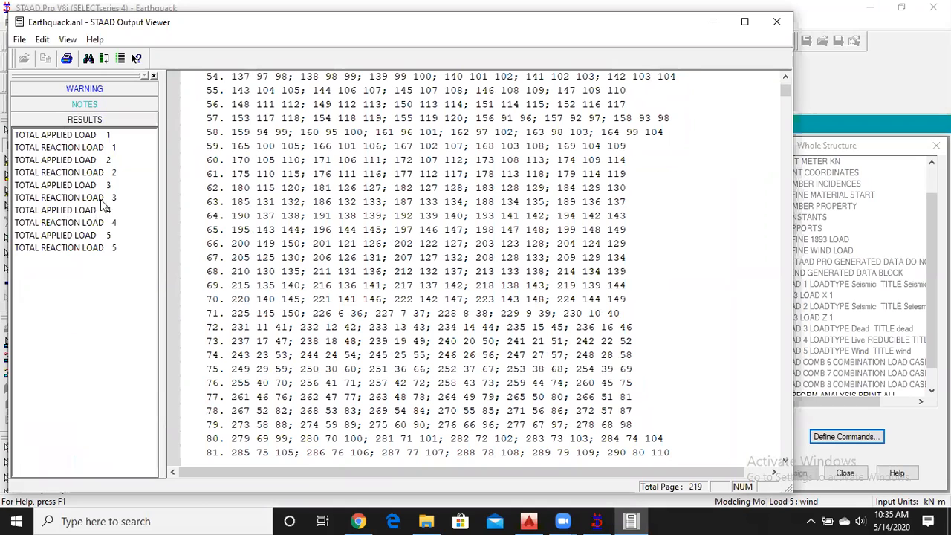
pyautogui.click(72, 135)
pyautogui.click(75, 148)
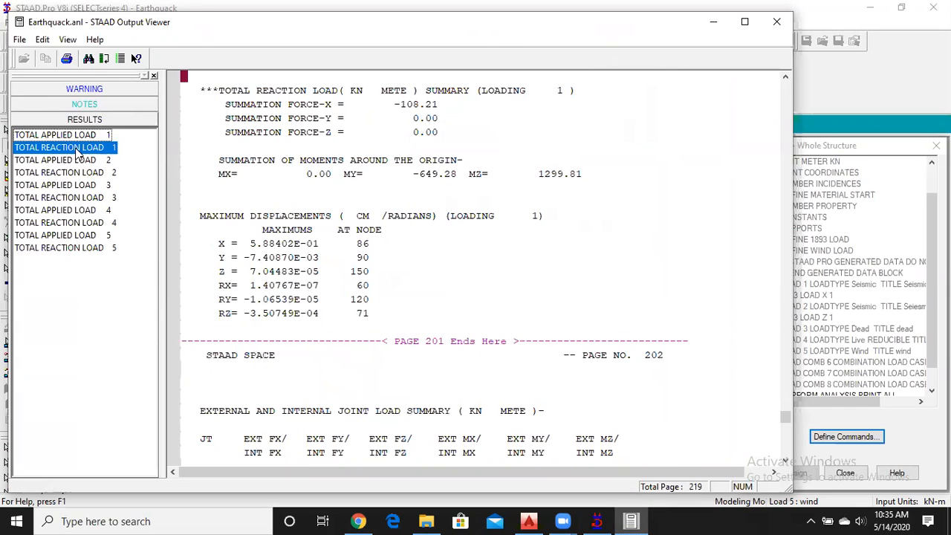
pyautogui.scroll(-10, 402, 269)
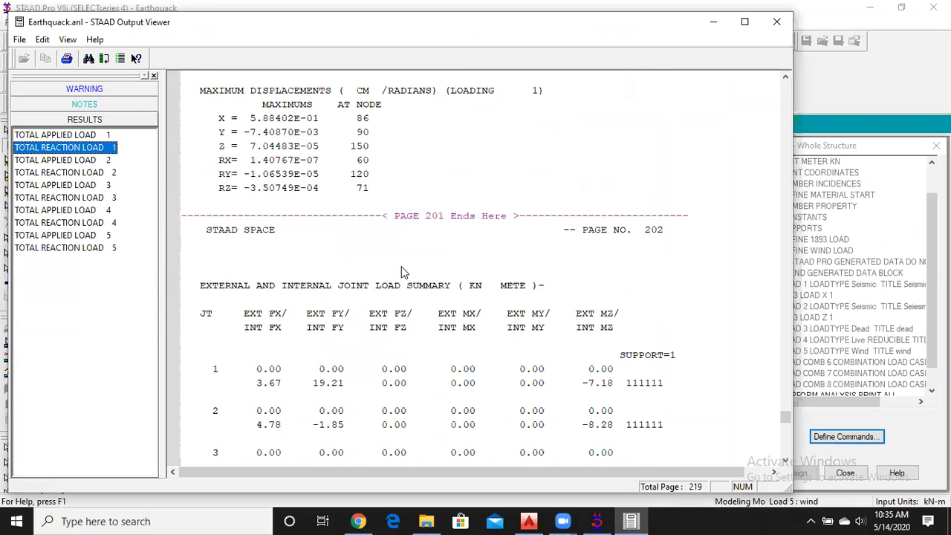
pyautogui.scroll(-15, 401, 265)
pyautogui.scroll(7, 404, 258)
pyautogui.scroll(-20, 405, 259)
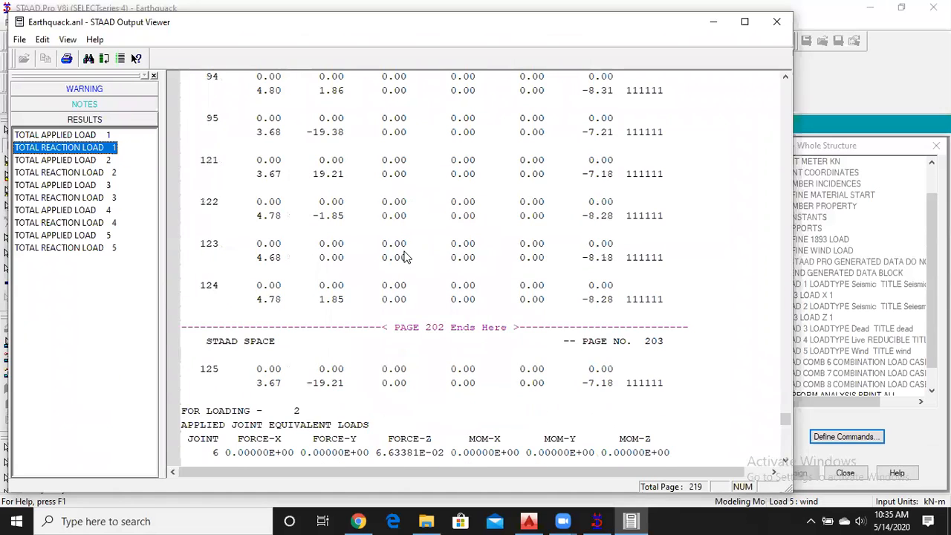
# Examine the applied joint loads, equilibrium summaries and support joint loads for load cases 2, 3 and 4
pyautogui.scroll(-15, 405, 256)
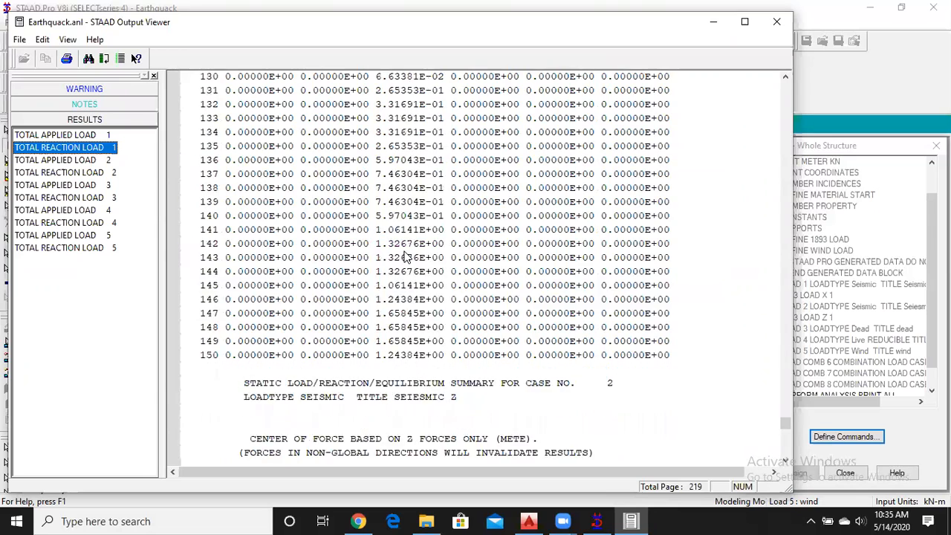
pyautogui.scroll(3, 404, 257)
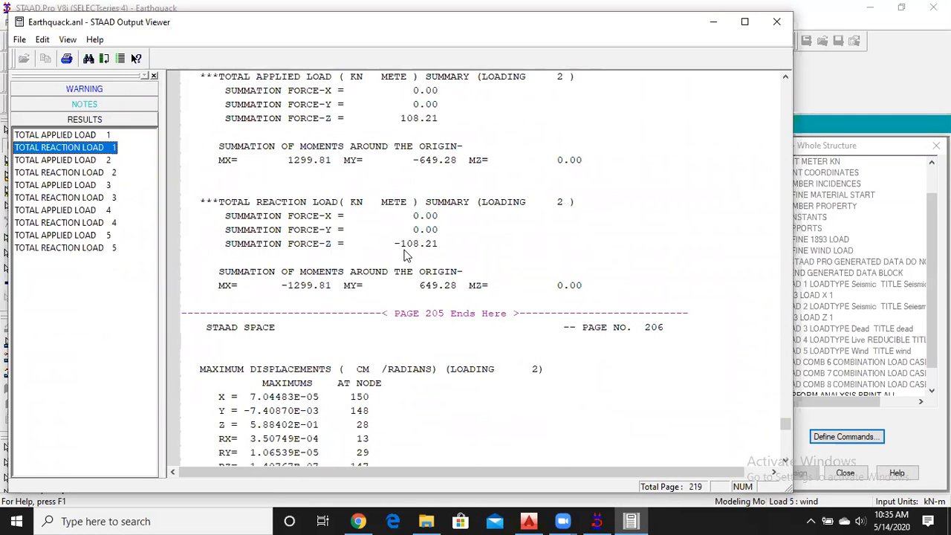
pyautogui.scroll(-20, 404, 256)
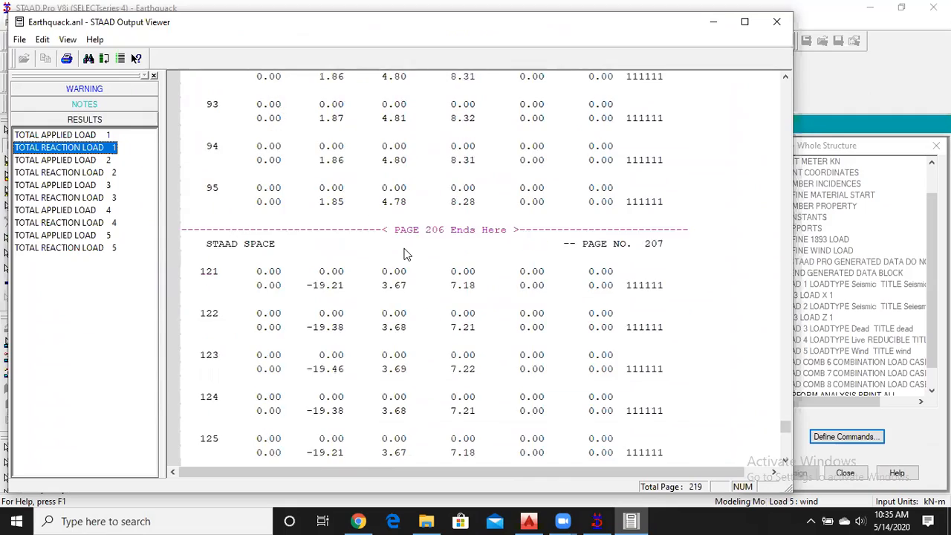
pyautogui.scroll(-20, 405, 255)
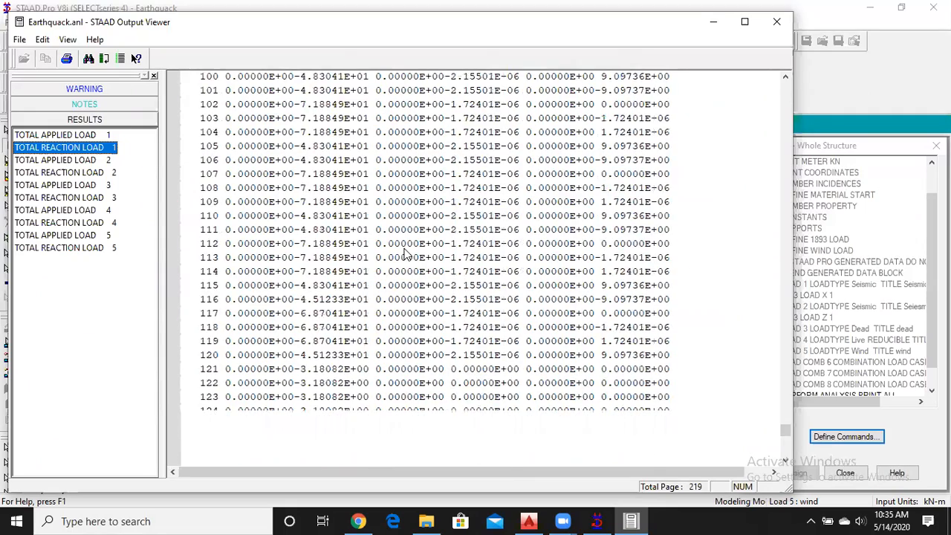
pyautogui.scroll(-20, 405, 255)
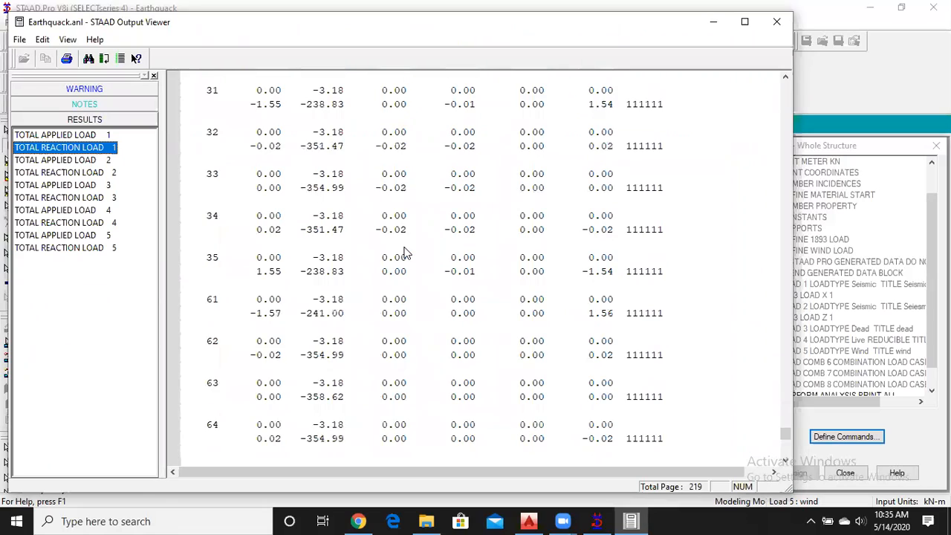
pyautogui.scroll(-20, 405, 255)
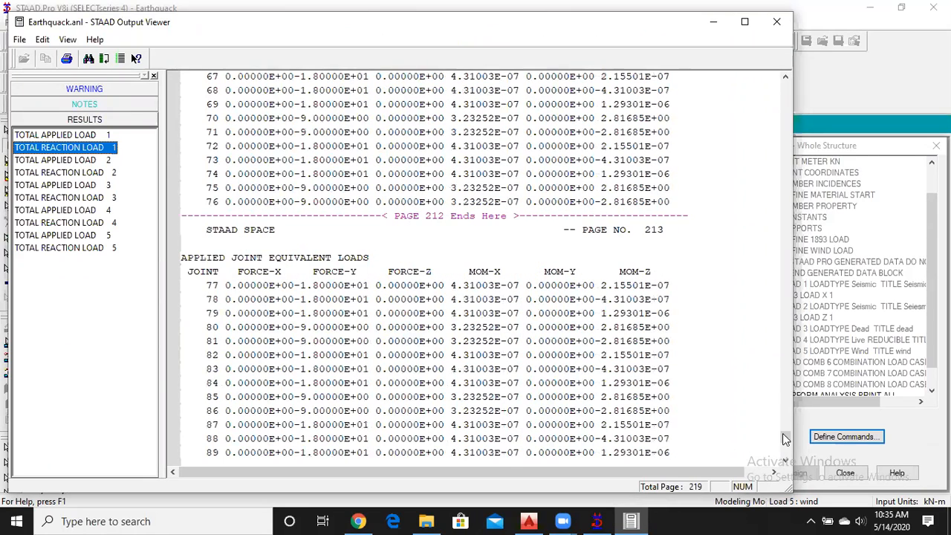
# Go back to the start of the output file and review the listed input commands, load combinations and problem statistics
pyautogui.moveTo(785, 437); pyautogui.dragTo(773, 81)
pyautogui.scroll(-20, 429, 340)
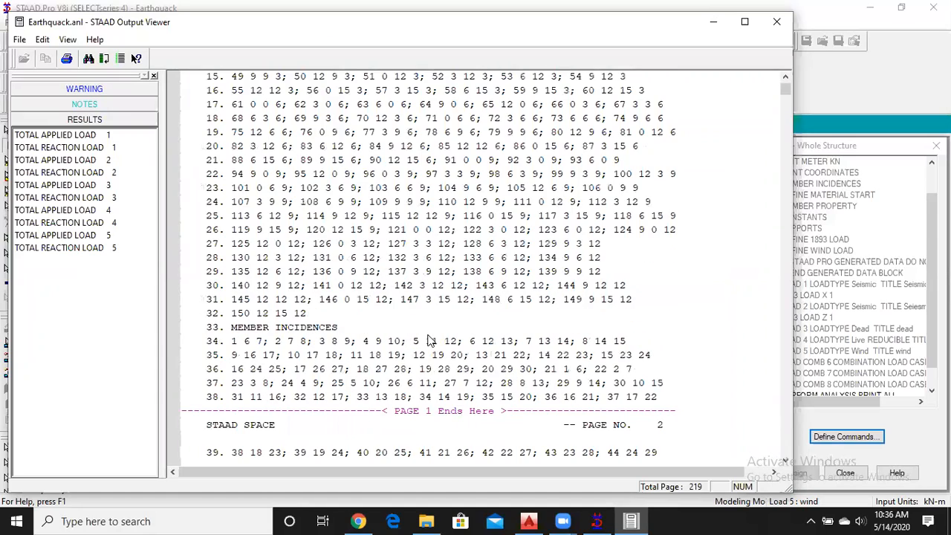
pyautogui.scroll(-20, 428, 340)
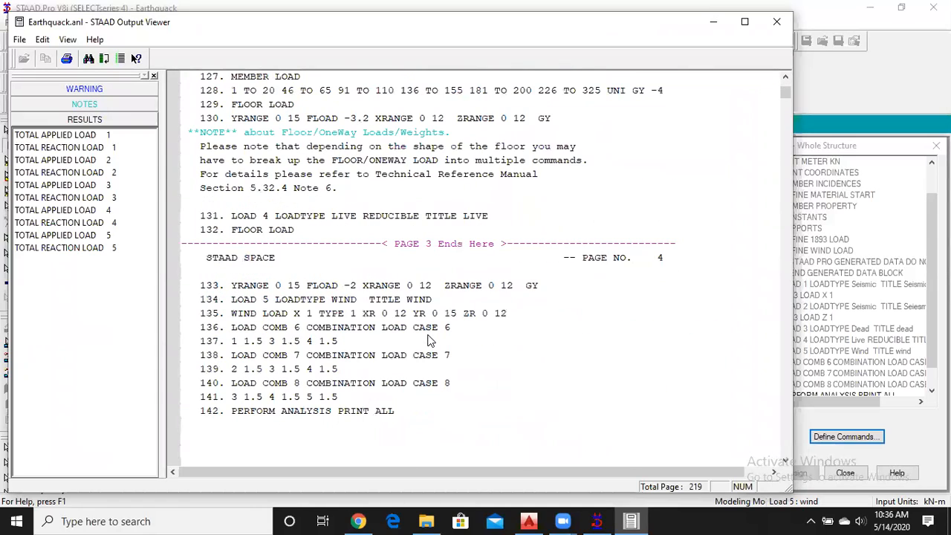
pyautogui.scroll(-8, 428, 340)
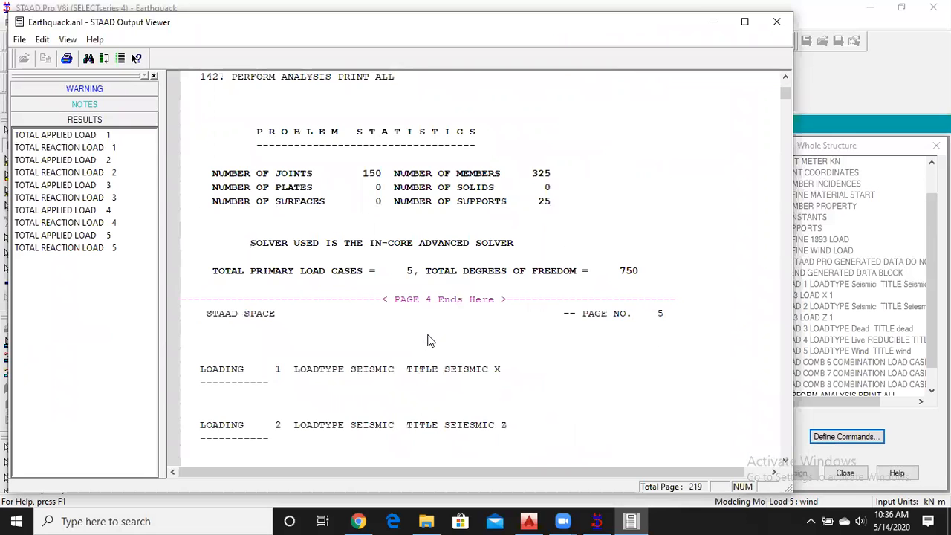
pyautogui.scroll(-8, 429, 340)
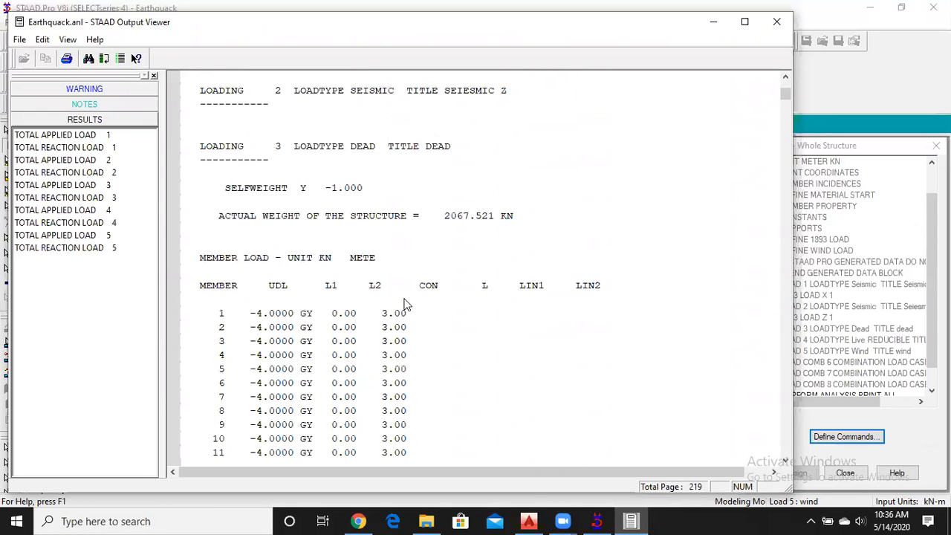
# Examine the dead load listing in the output file, covering the selfweight, uniform member loads and distributed floor loads on each member
pyautogui.scroll(-10, 405, 305)
pyautogui.scroll(8, 405, 304)
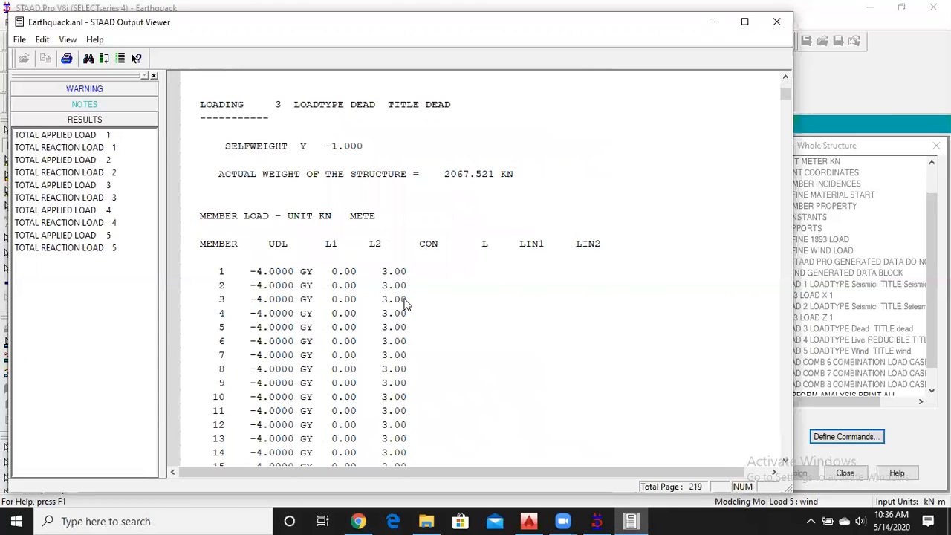
pyautogui.scroll(4, 404, 304)
pyautogui.scroll(-20, 405, 305)
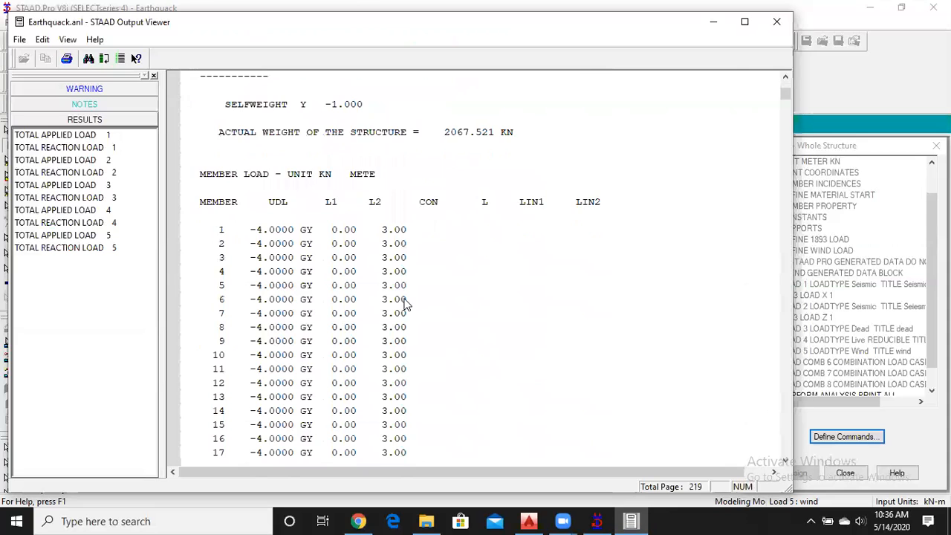
pyautogui.scroll(-20, 463, 301)
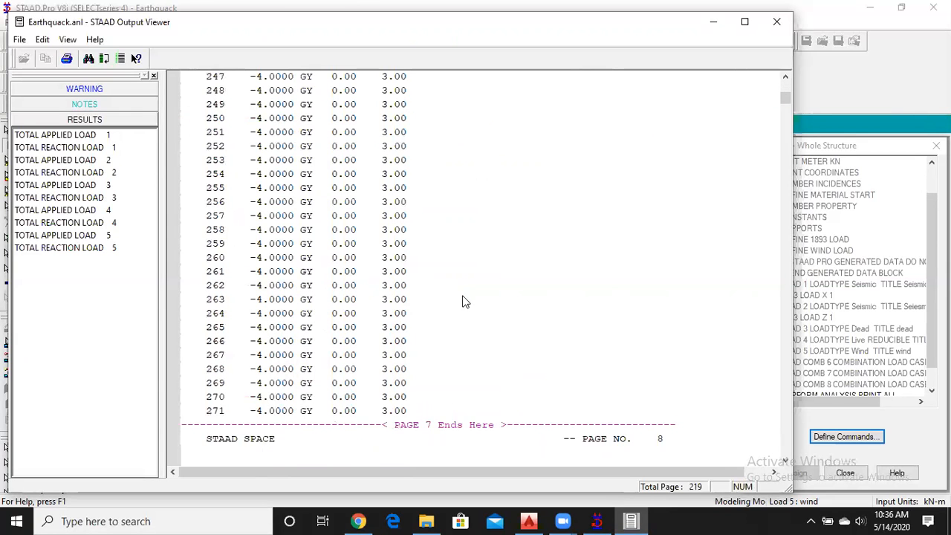
pyautogui.scroll(-20, 484, 328)
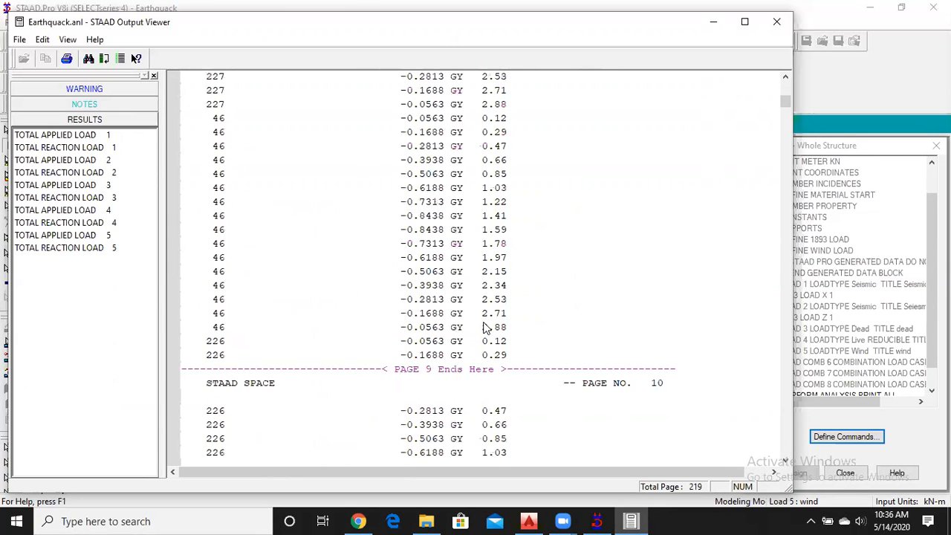
pyautogui.scroll(-20, 484, 320)
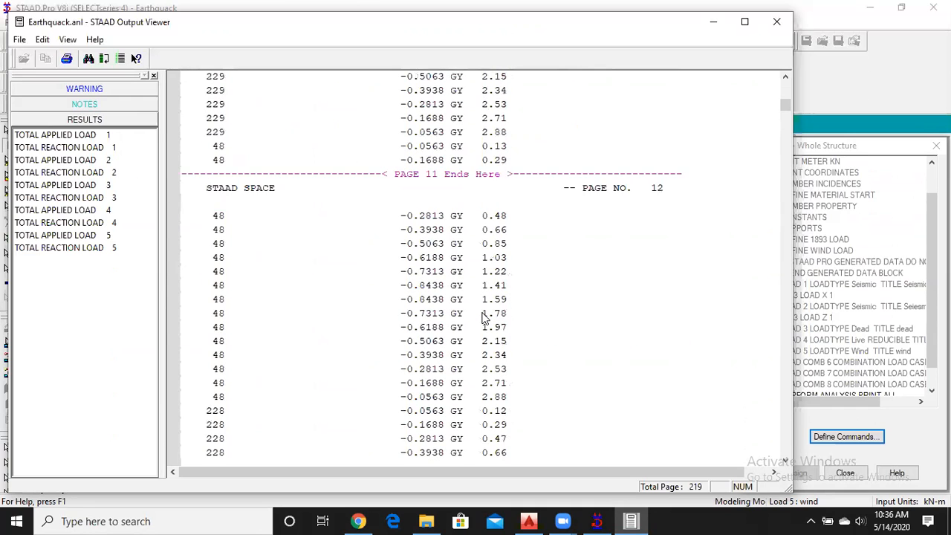
pyautogui.scroll(-20, 484, 320)
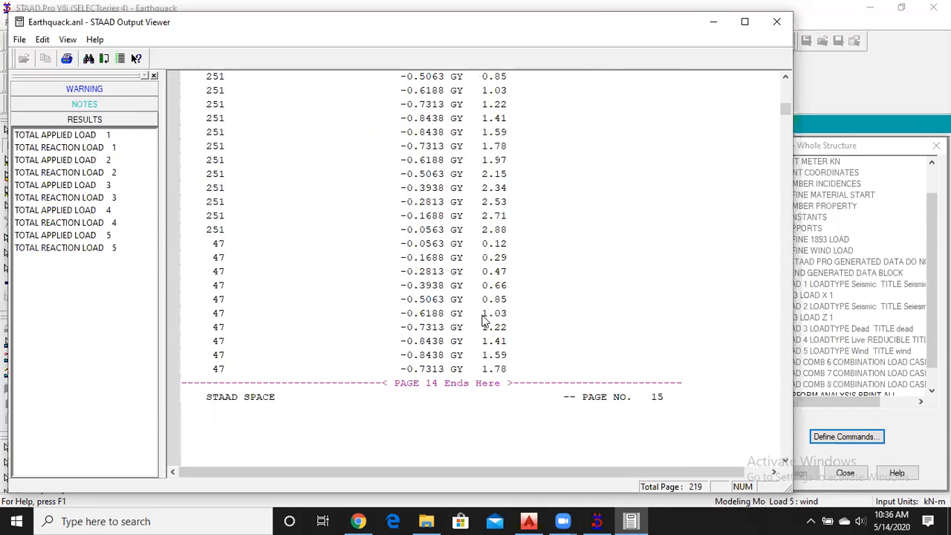
pyautogui.scroll(-20, 484, 320)
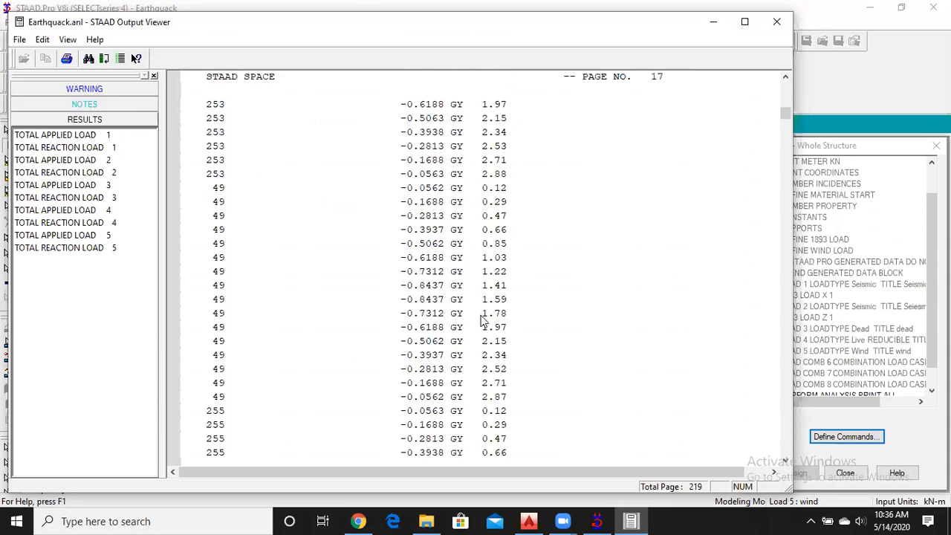
pyautogui.scroll(-20, 484, 327)
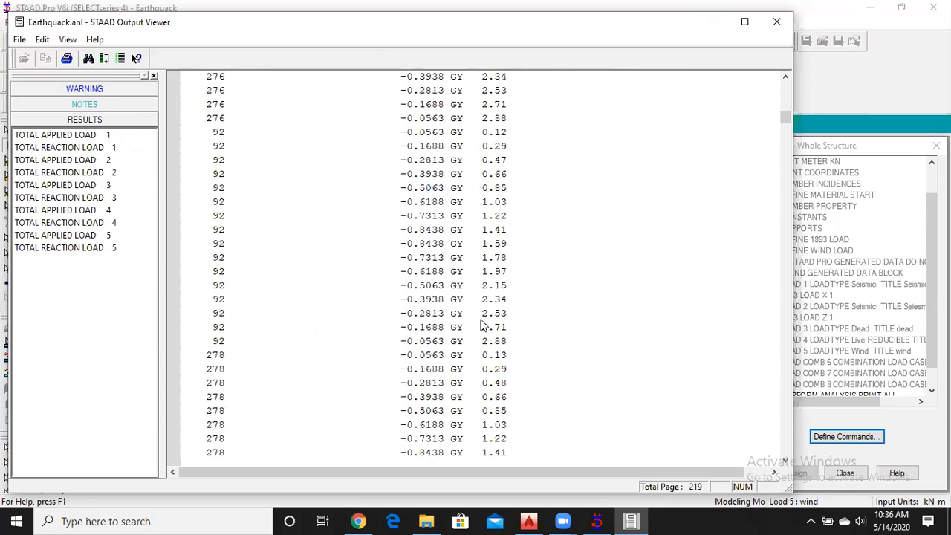
pyautogui.scroll(-20, 491, 352)
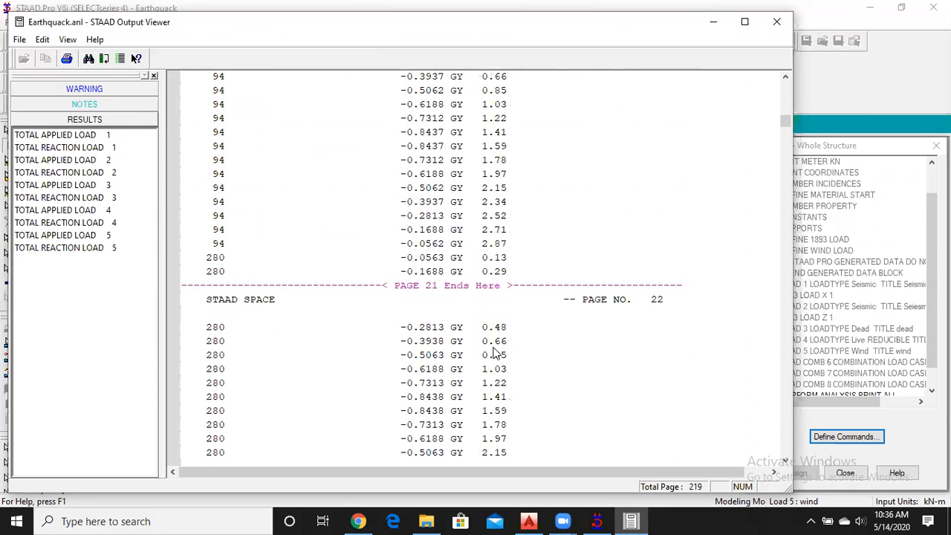
pyautogui.scroll(-20, 499, 367)
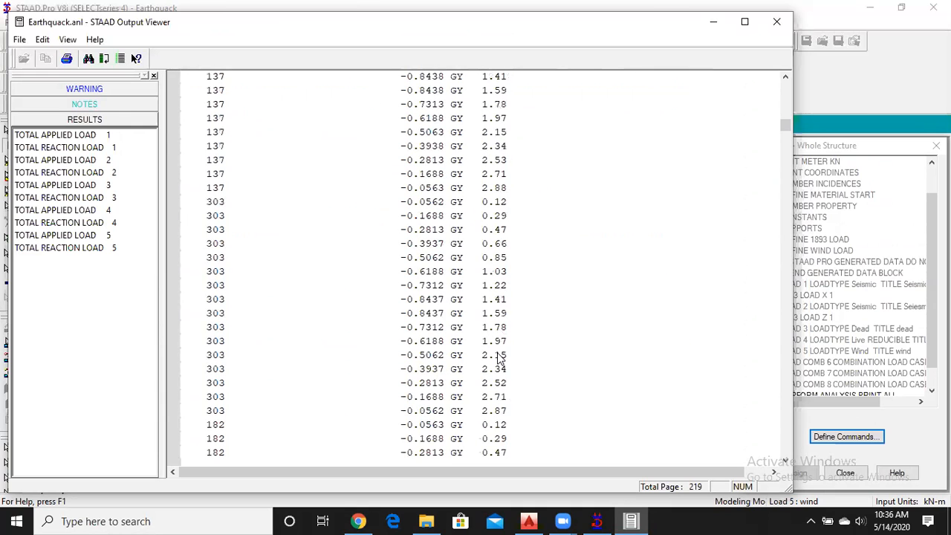
# Continue examining the distributed floor loads listed for the individual members up to page 32 of the output file
pyautogui.scroll(-20, 499, 364)
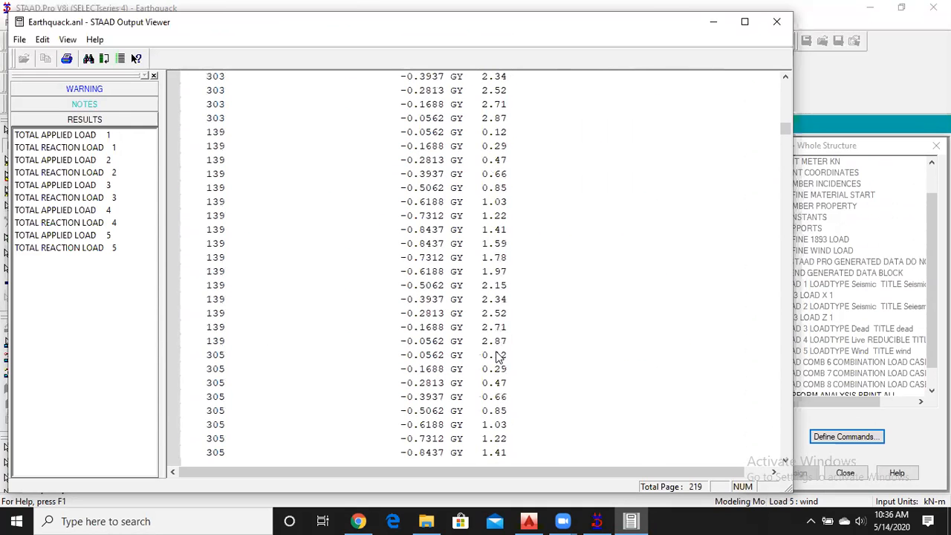
pyautogui.scroll(-9, 468, 363)
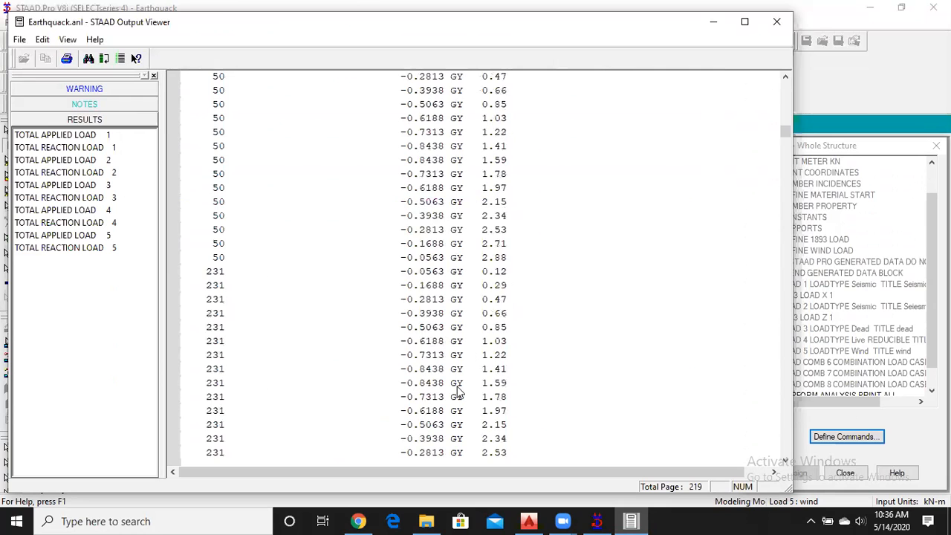
pyautogui.scroll(-20, 461, 379)
pyautogui.scroll(-20, 483, 335)
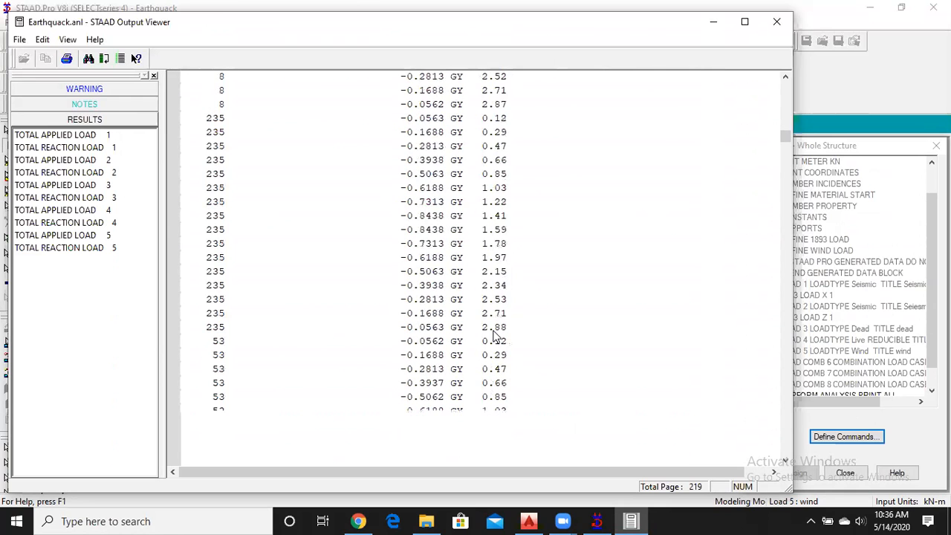
pyautogui.scroll(-15, 512, 326)
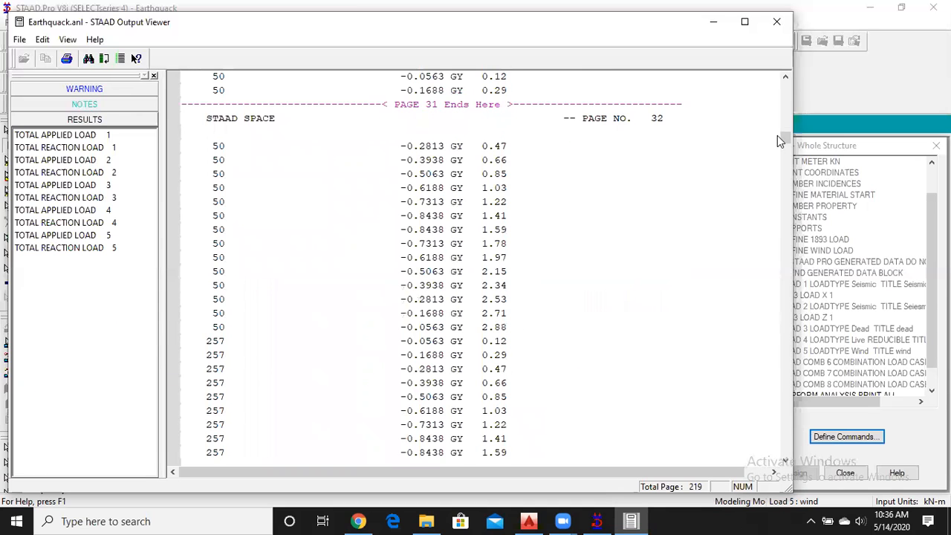
pyautogui.scroll(-5, 785, 144)
# Go to the end of the output file and review the factors of load combinations 6, 7 and 8
pyautogui.moveTo(785, 144); pyautogui.dragTo(791, 463)
pyautogui.scroll(6, 488, 253)
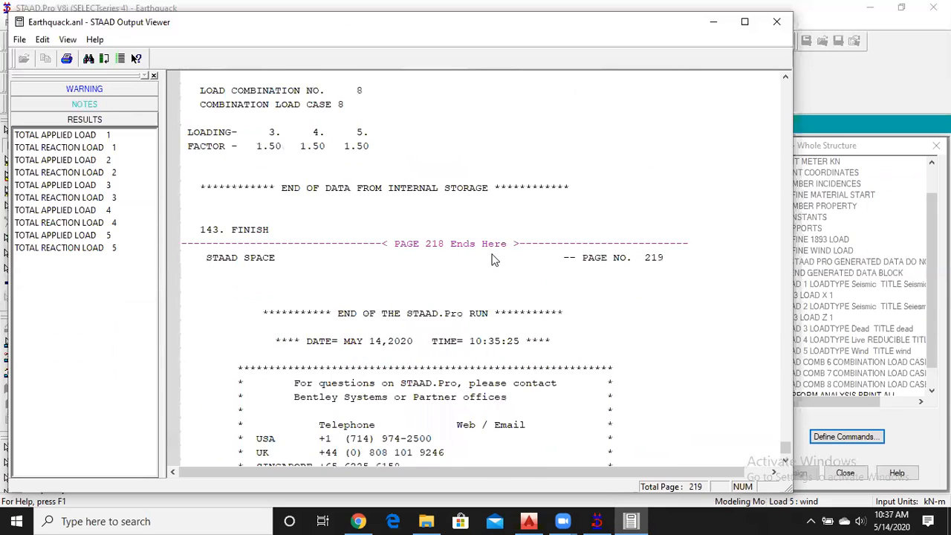
pyautogui.scroll(1, 479, 265)
pyautogui.scroll(1, 481, 268)
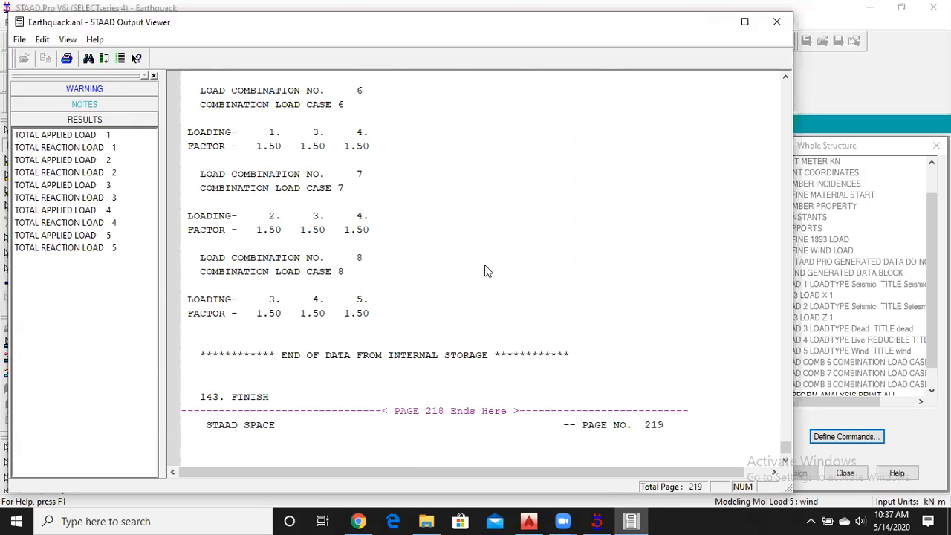
pyautogui.scroll(-6, 484, 270)
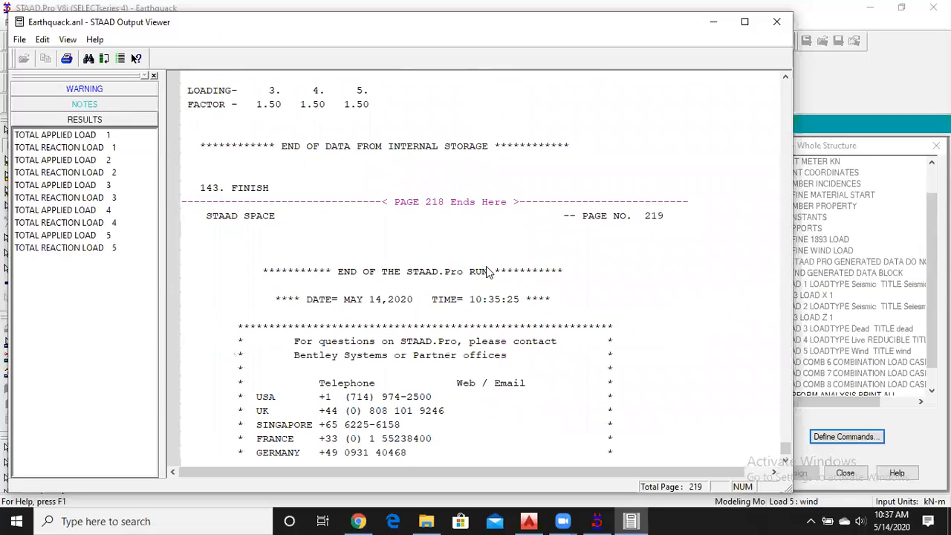
pyautogui.scroll(-3, 487, 271)
pyautogui.scroll(9, 486, 271)
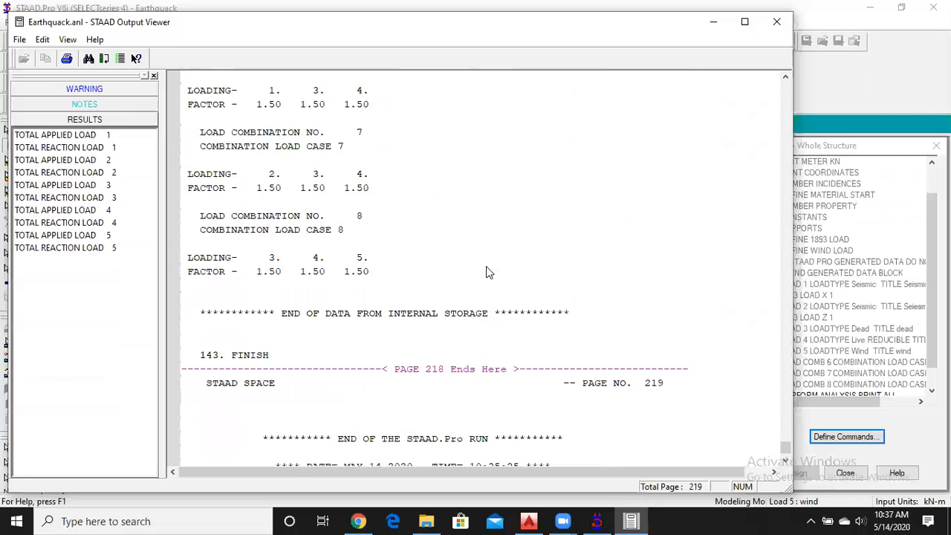
pyautogui.scroll(3, 486, 272)
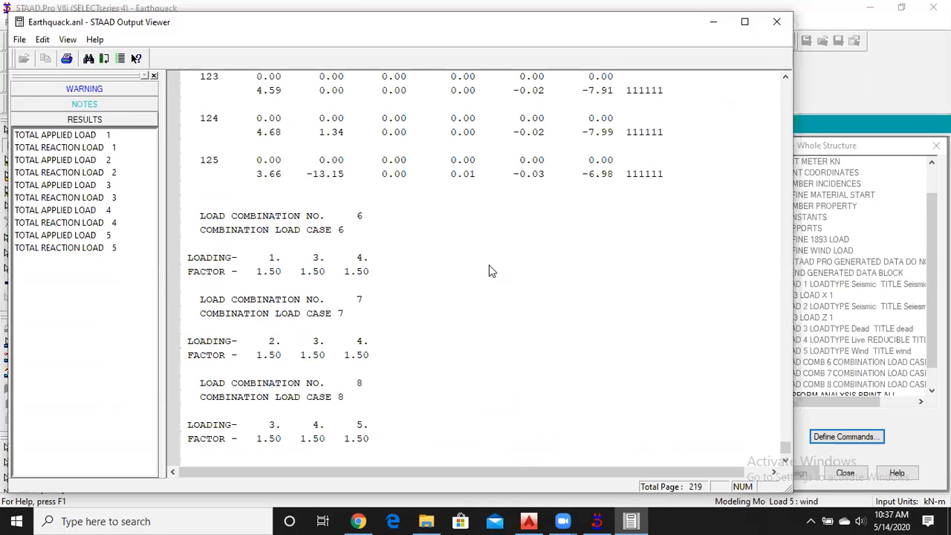
# Review the support joint loads and equilibrium summaries backwards from wind load case 5 to live load case 4
pyautogui.scroll(20, 489, 270)
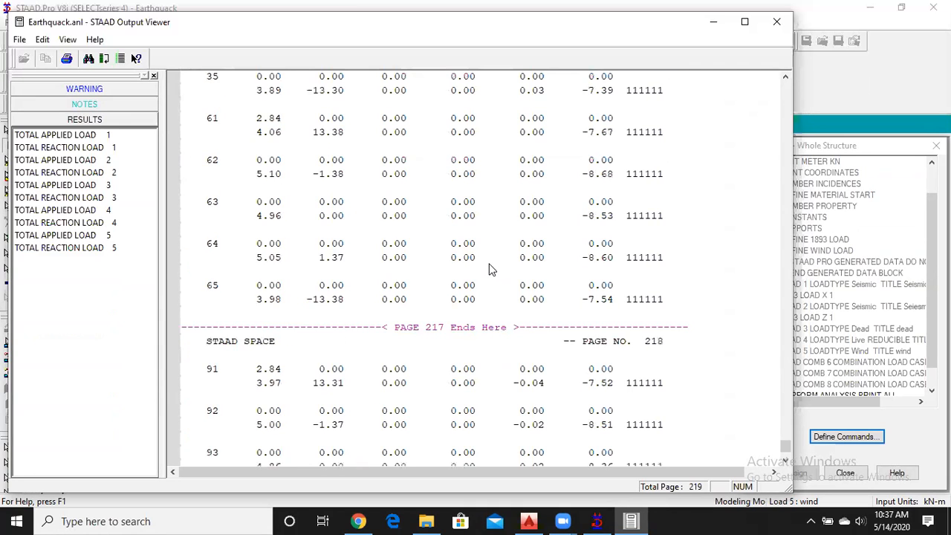
pyautogui.scroll(15, 489, 270)
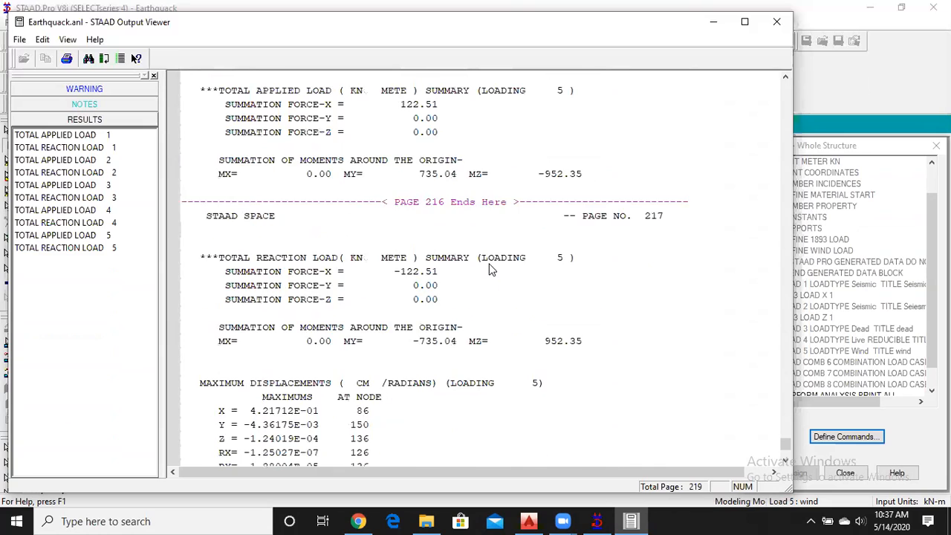
pyautogui.scroll(6, 489, 270)
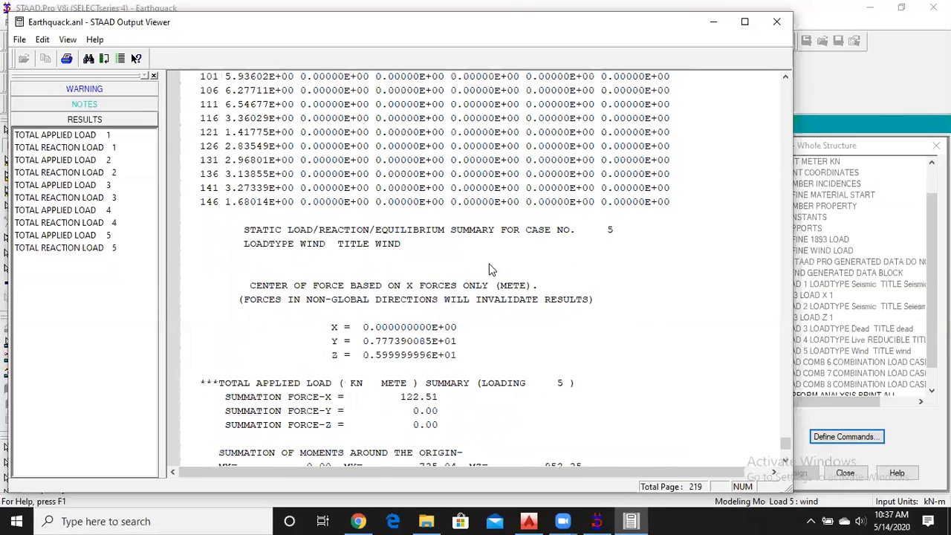
pyautogui.scroll(15, 489, 269)
pyautogui.scroll(15, 489, 269)
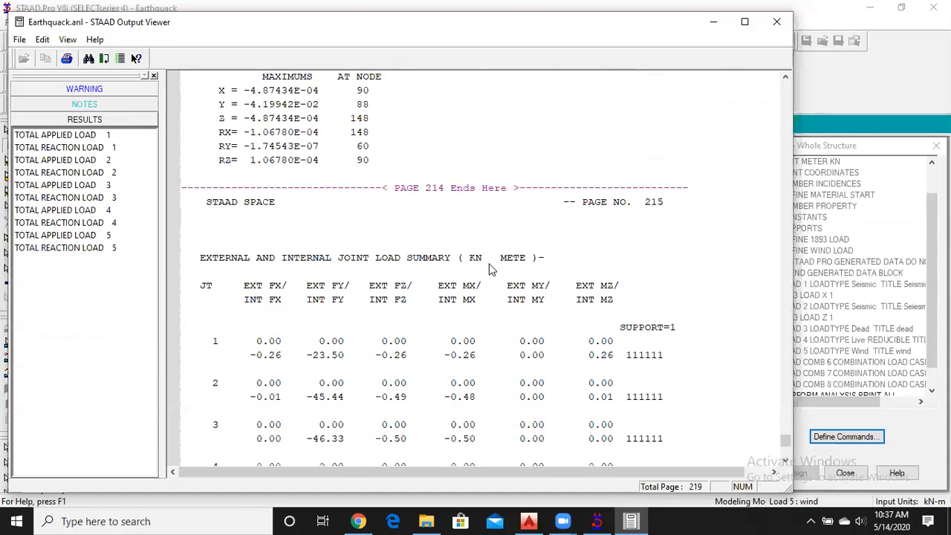
pyautogui.scroll(15, 489, 269)
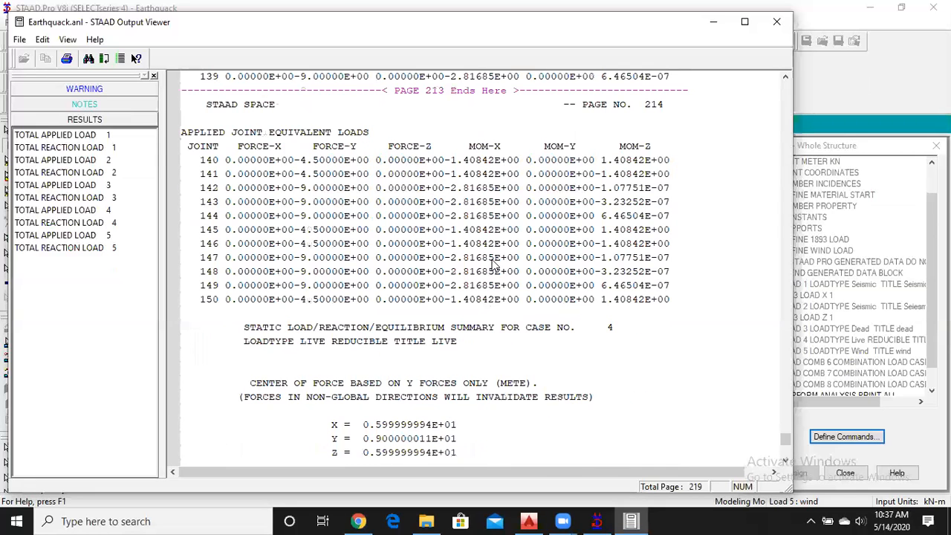
# Search the output file for "seismic", restarting the search from the beginning of the file
pyautogui.click(490, 262)
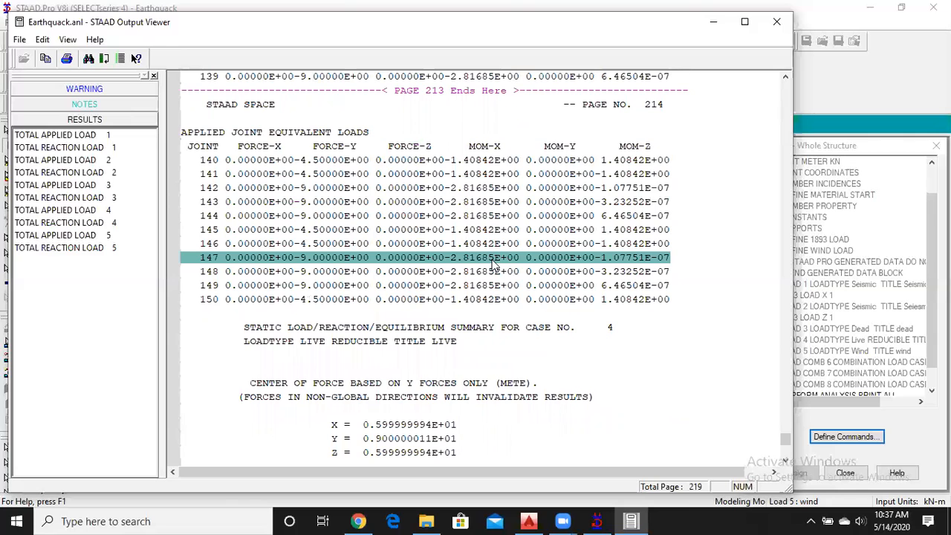
pyautogui.hotkey('ctrl', 'f')
pyautogui.write('seismic')
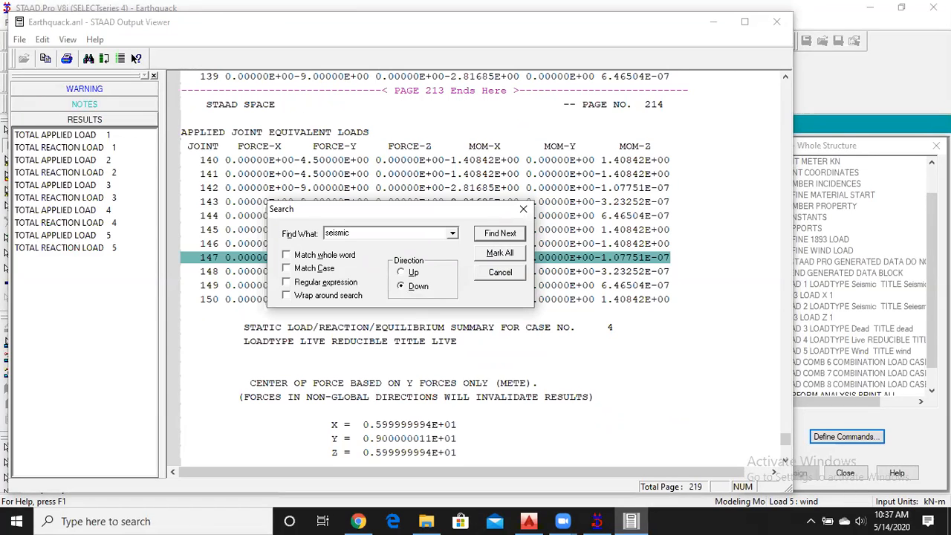
pyautogui.press('Return')
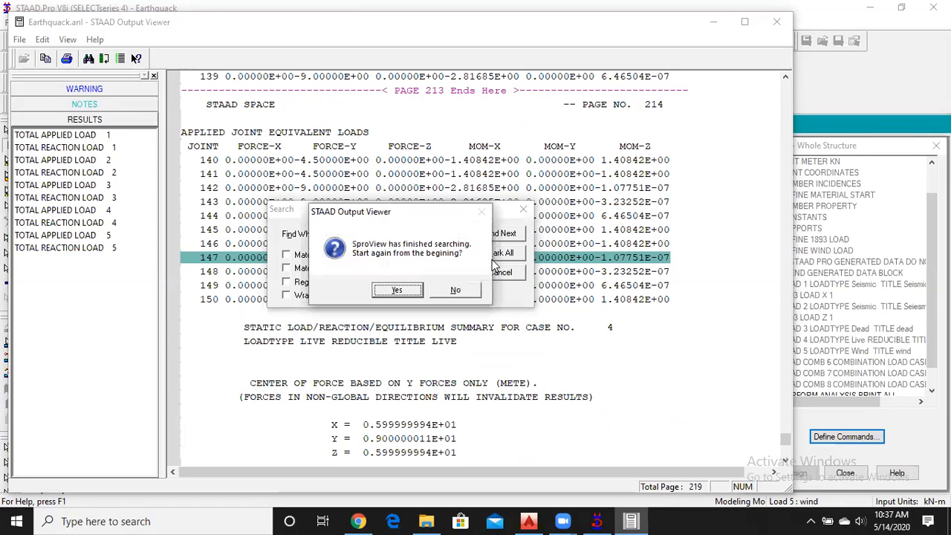
pyautogui.click(396, 290)
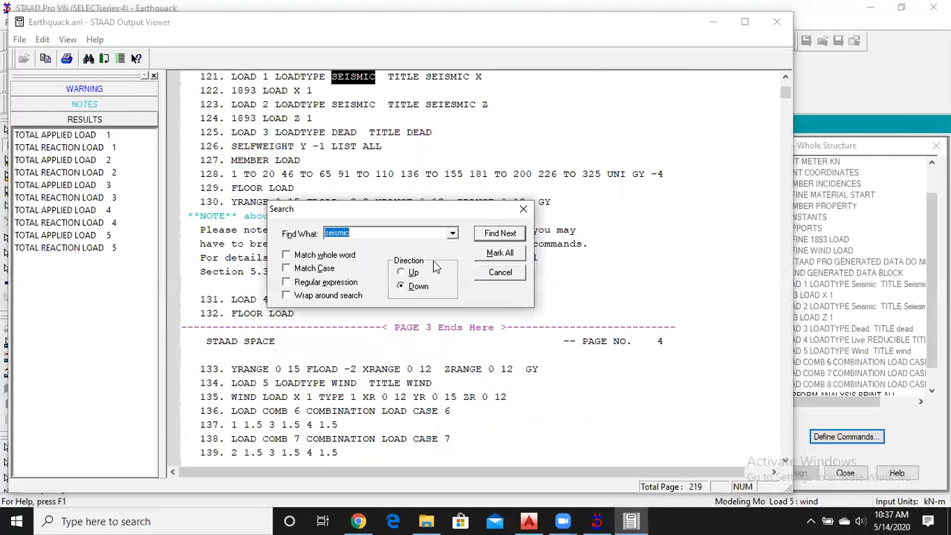
# Search upward from the end of the output file for the last "seismic" entry and close the search
pyautogui.click(408, 273)
pyautogui.click(502, 233)
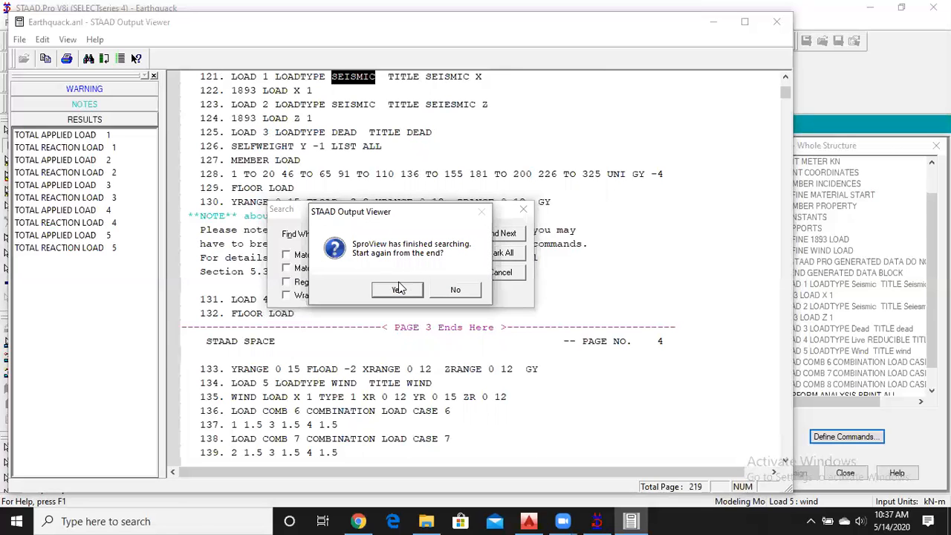
pyautogui.click(396, 289)
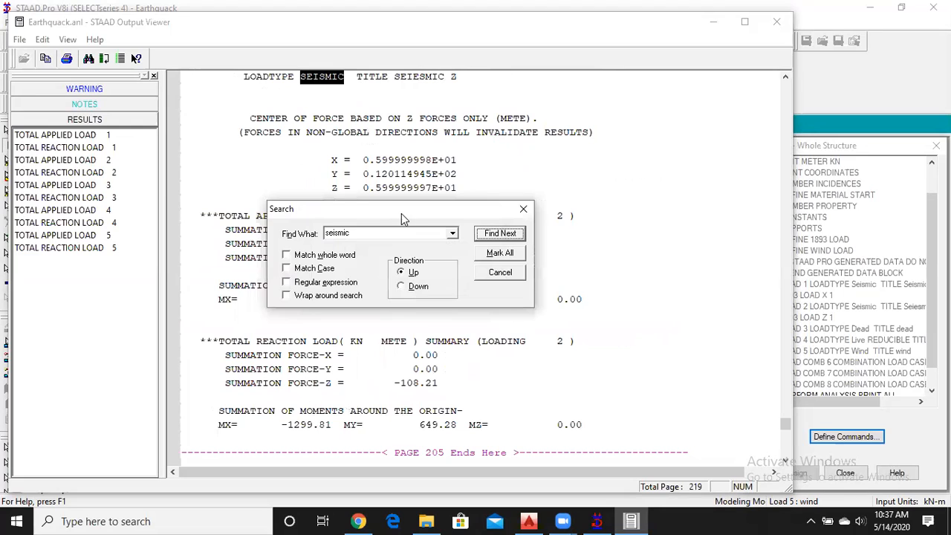
pyautogui.moveTo(401, 213); pyautogui.dragTo(670, 212)
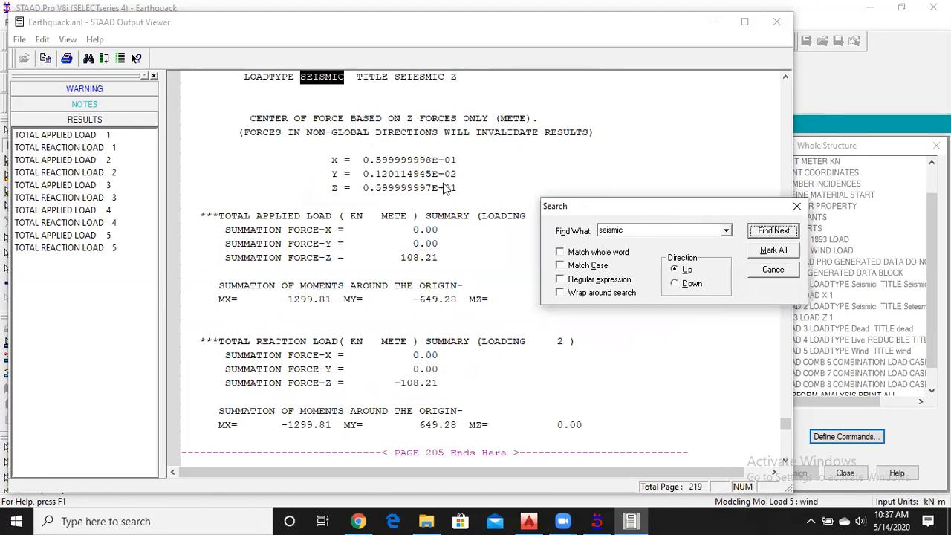
pyautogui.click(795, 208)
# Examine the equilibrium summary of seismic Z load case 2, its total applied and reaction loads, and the support joint loads
pyautogui.scroll(1, 356, 162)
pyautogui.scroll(1, 357, 162)
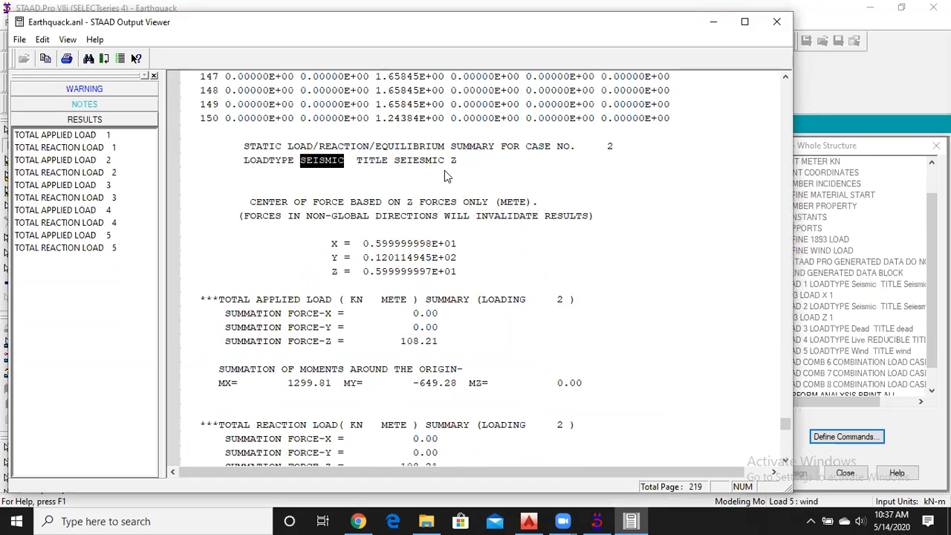
pyautogui.scroll(-1, 440, 288)
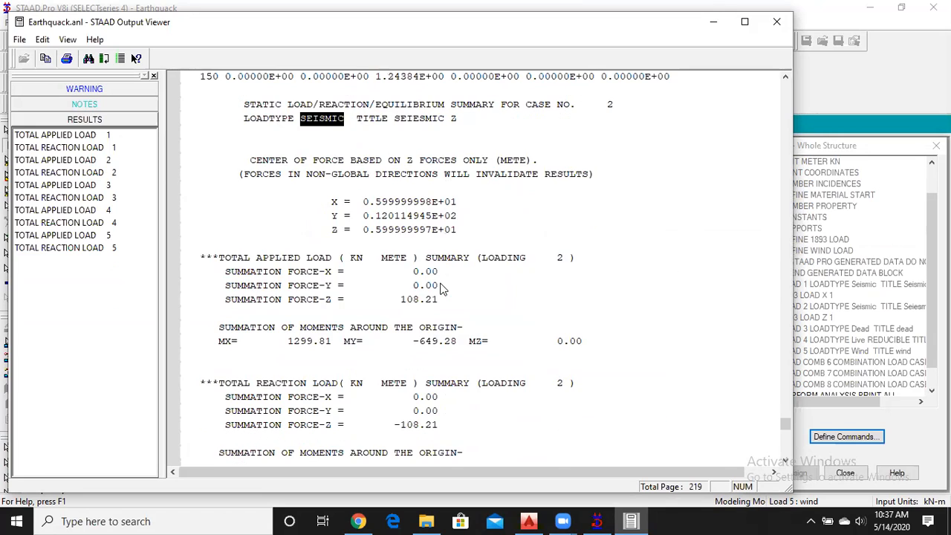
pyautogui.scroll(-1, 440, 288)
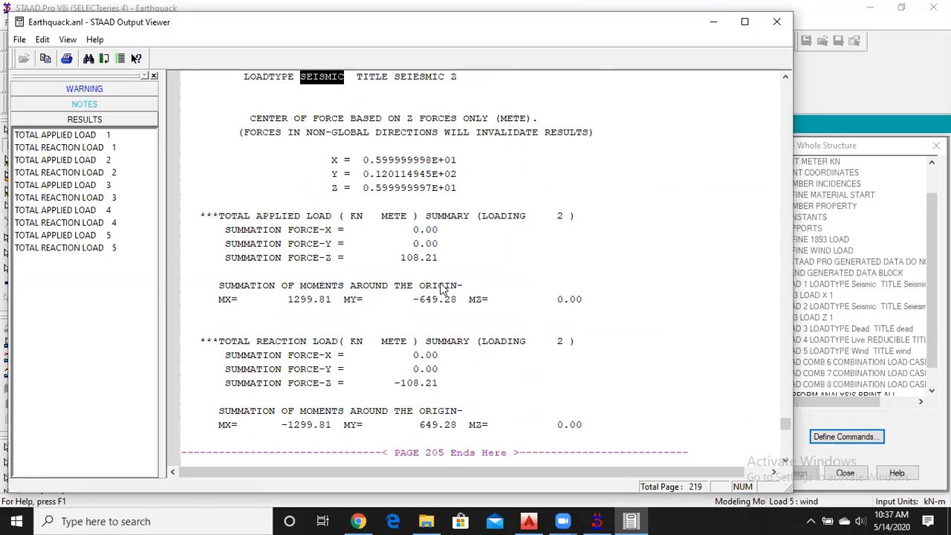
pyautogui.scroll(-1, 440, 288)
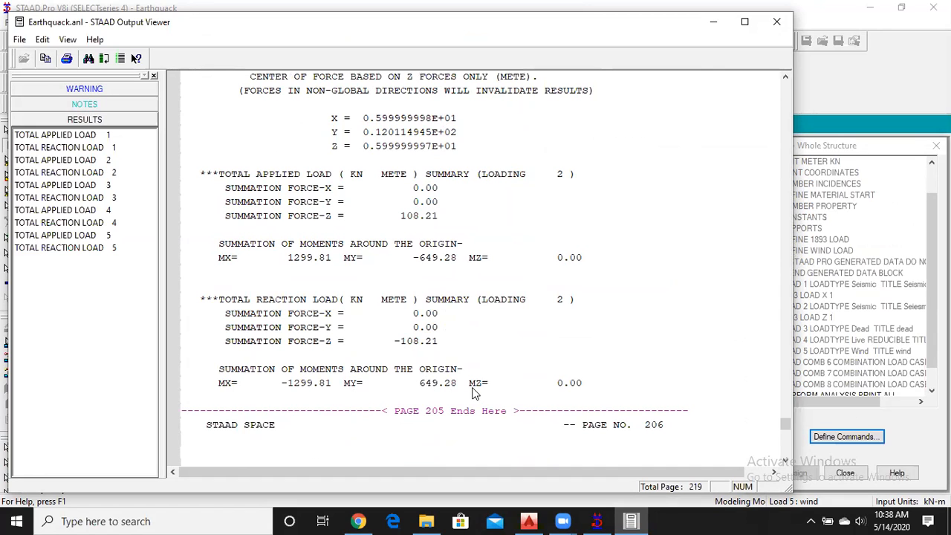
pyautogui.scroll(-16, 475, 394)
pyautogui.scroll(-7, 473, 393)
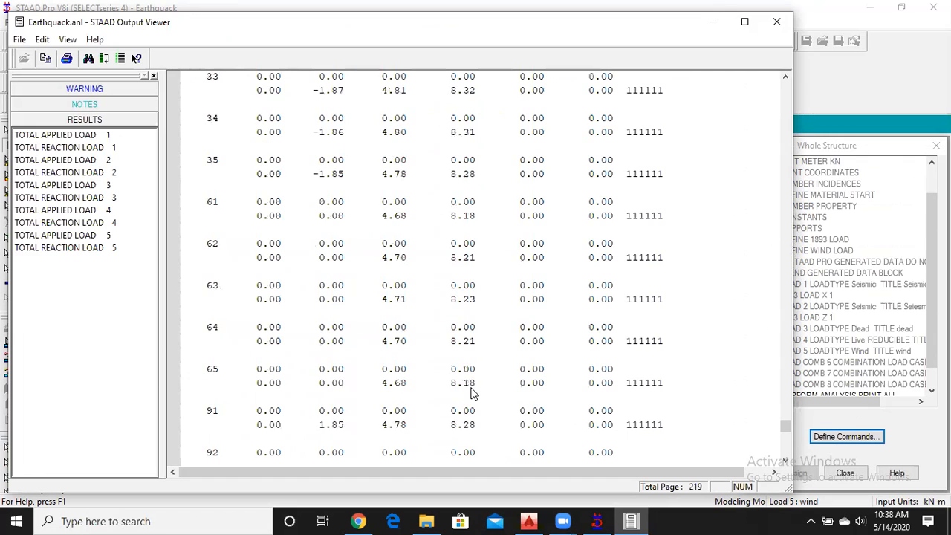
# Look through the total reaction load summaries for load cases 1 to 4 in the results list
pyautogui.click(83, 148)
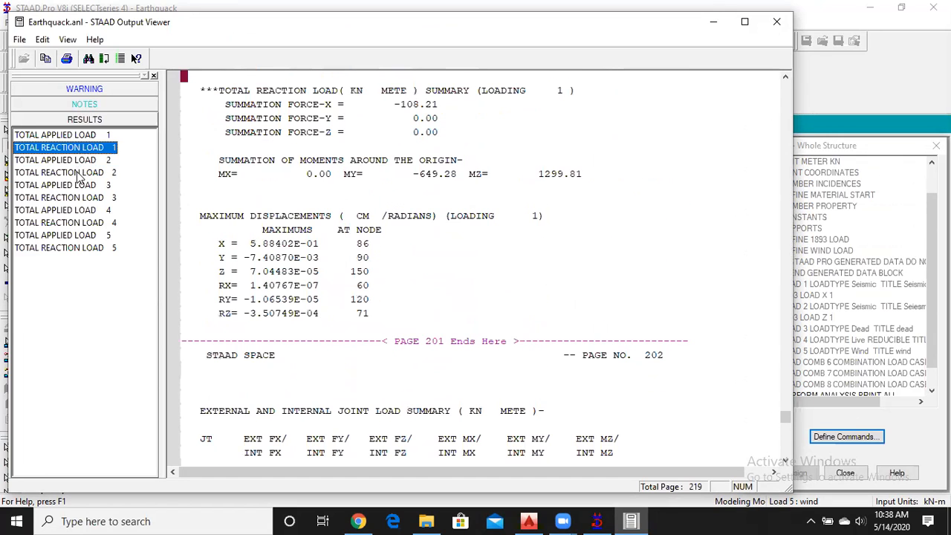
pyautogui.click(77, 172)
pyautogui.click(81, 198)
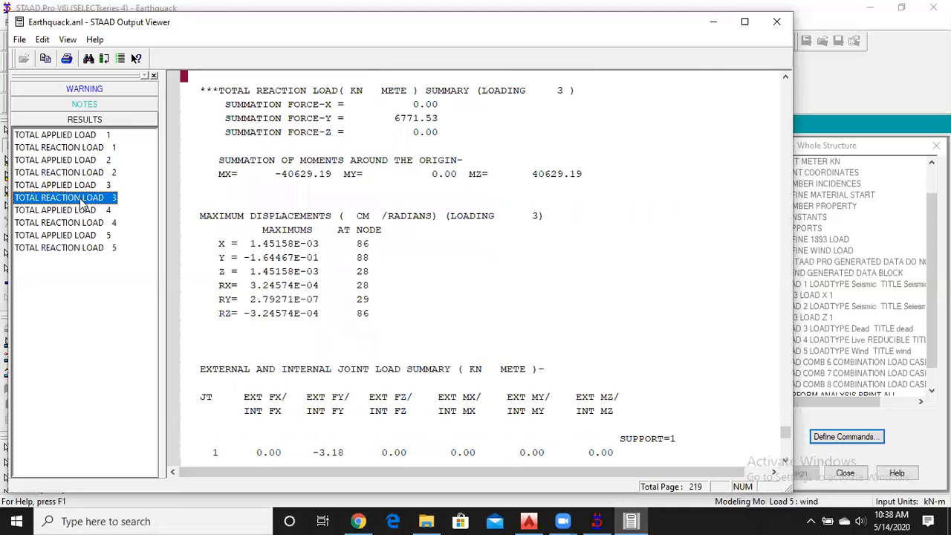
pyautogui.click(80, 223)
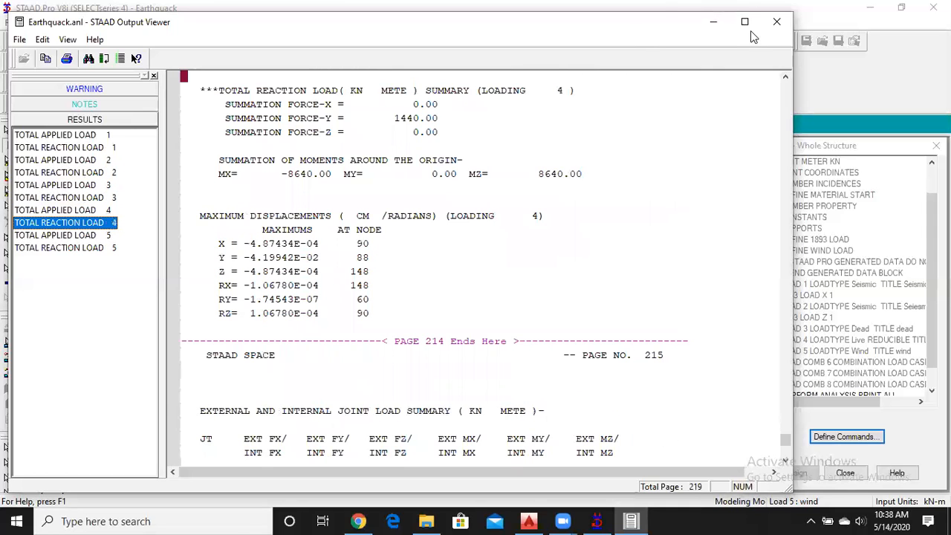
# Close the output file and enter Postprocessing mode with all eight load cases selected for the results
pyautogui.click(776, 22)
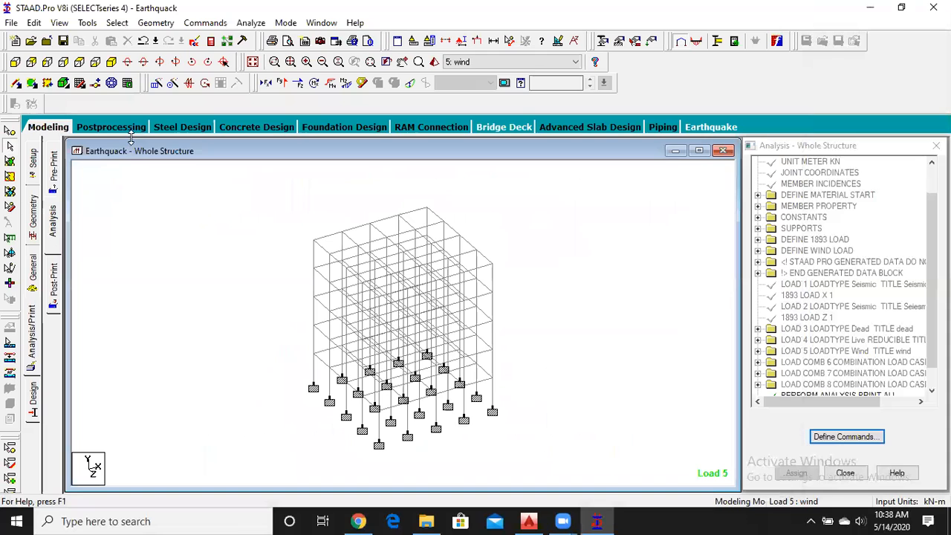
pyautogui.click(129, 132)
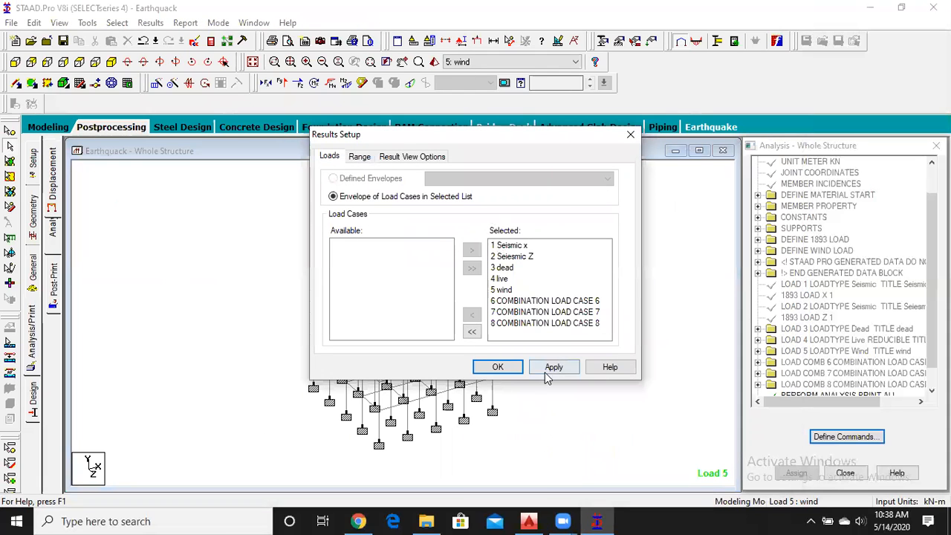
pyautogui.click(496, 369)
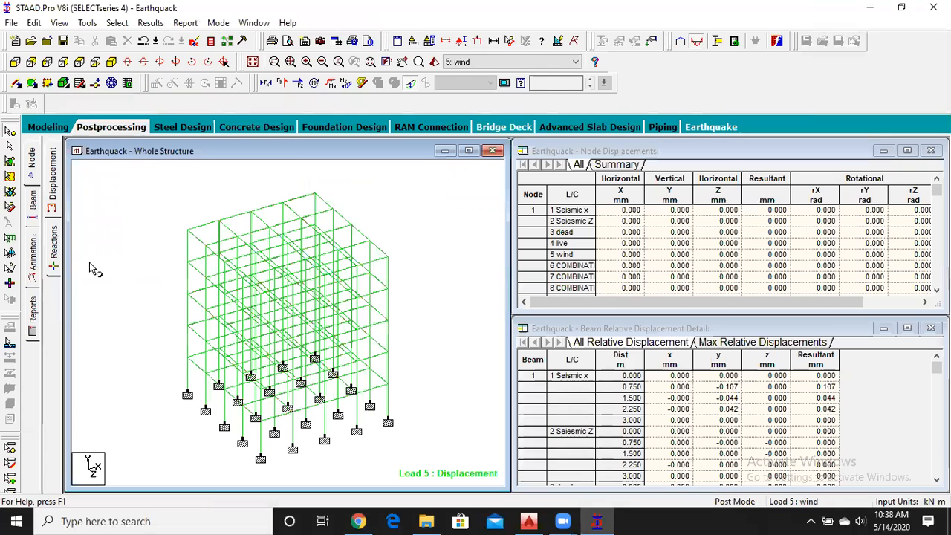
# Animate the structure's deflection under wind load case 5, with 1 extra frame and a target of 10 FPS
pyautogui.click(32, 260)
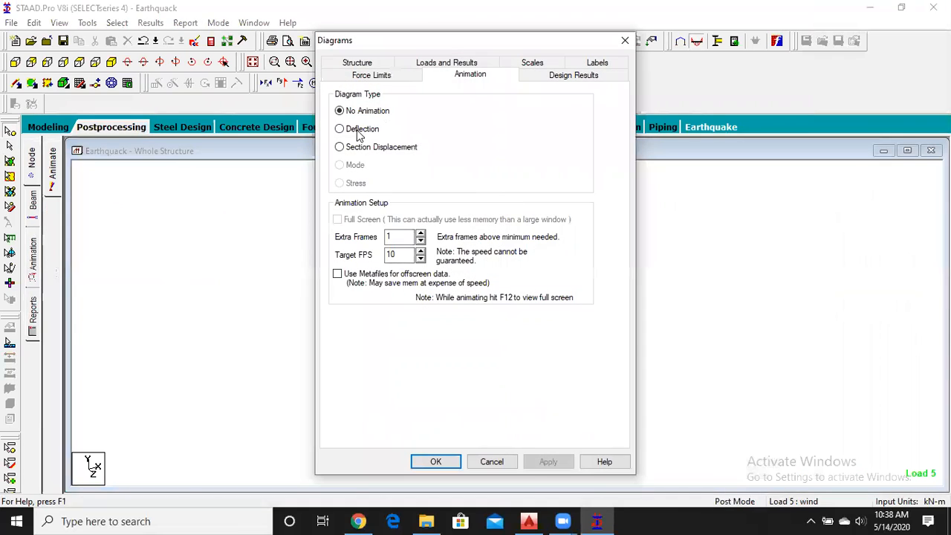
pyautogui.click(355, 130)
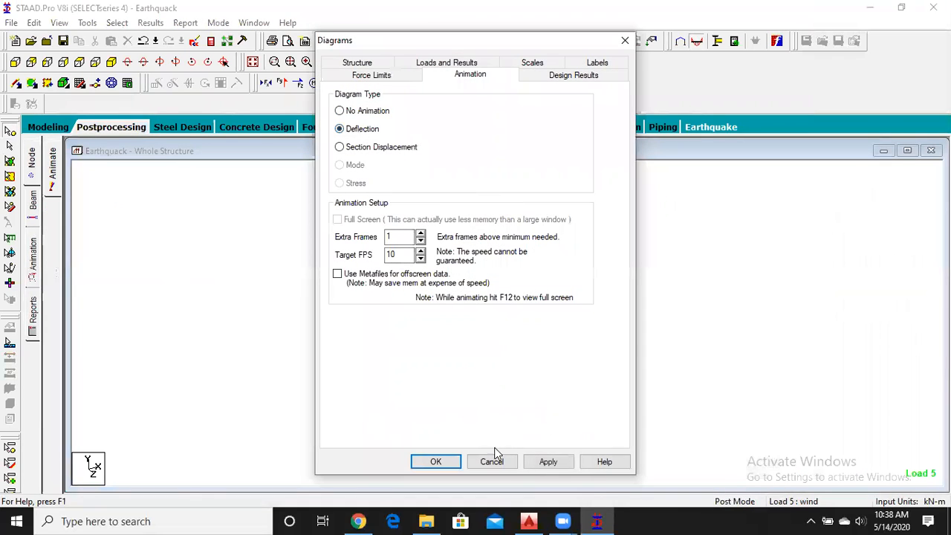
pyautogui.click(440, 461)
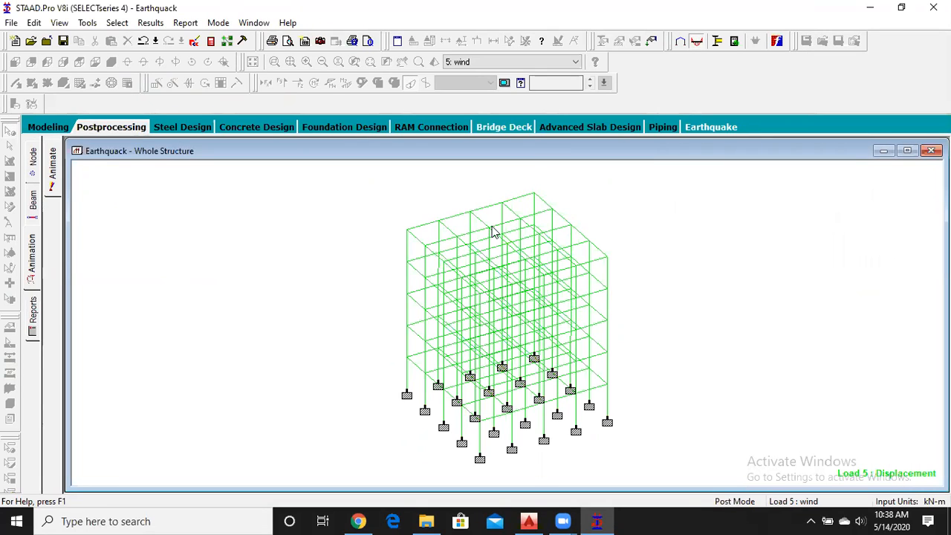
# View the animated deflection of the whole structure under seismic X load case 1 and seismic Z load case 2
pyautogui.click(496, 64)
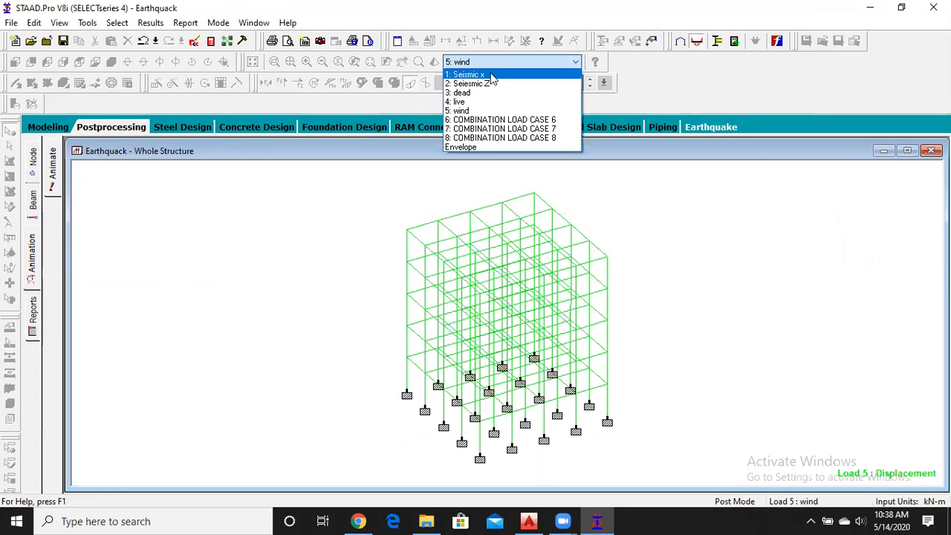
pyautogui.click(490, 76)
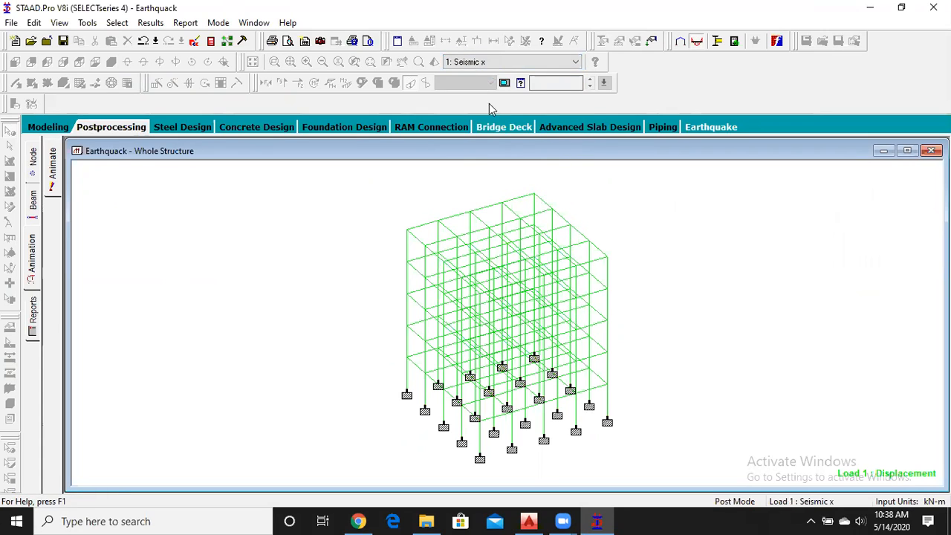
pyautogui.click(515, 62)
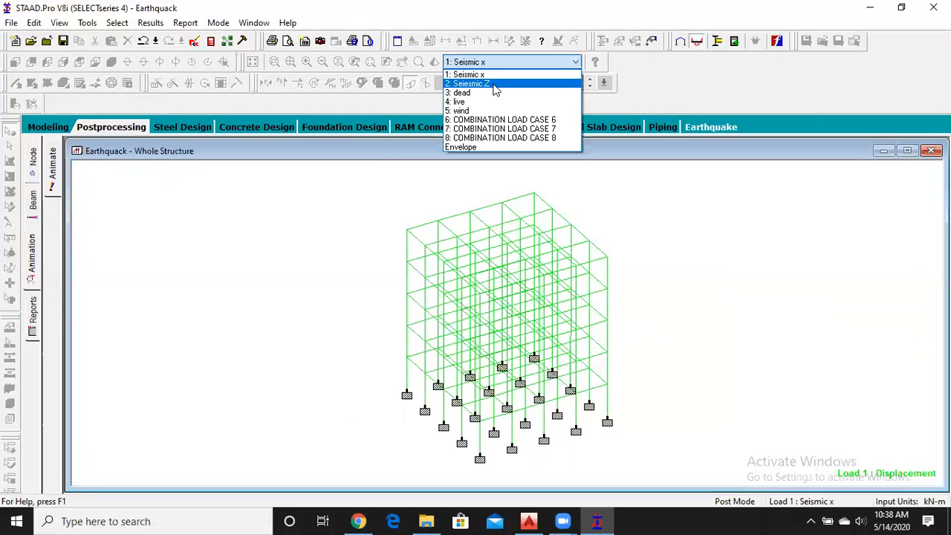
pyautogui.click(496, 84)
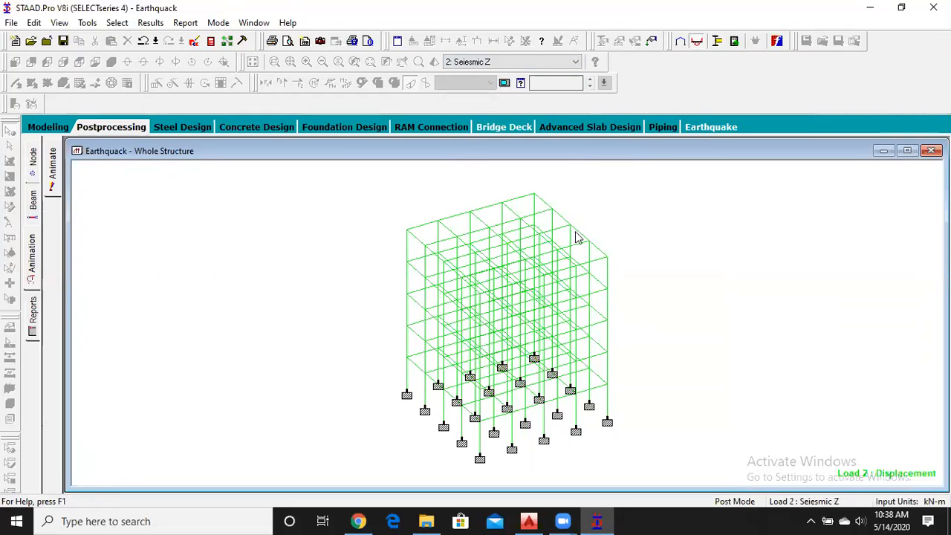
# View the structure's animated deflection under combination load cases 6, 7 and 8 in turn
pyautogui.click(540, 63)
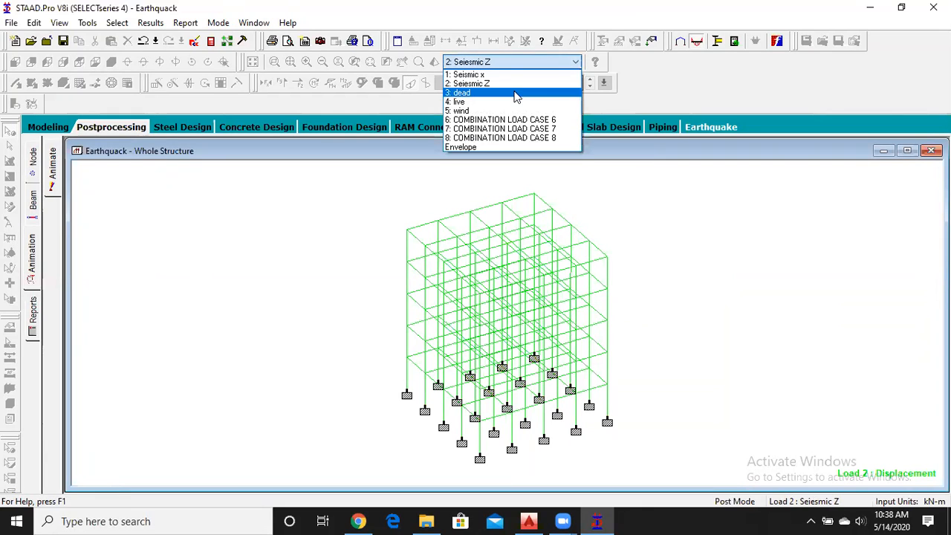
pyautogui.click(511, 121)
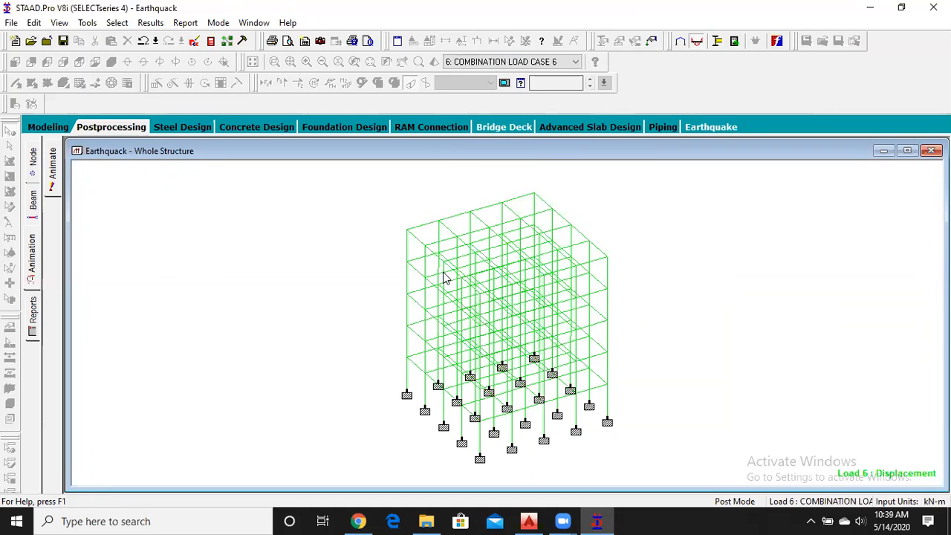
pyautogui.click(558, 64)
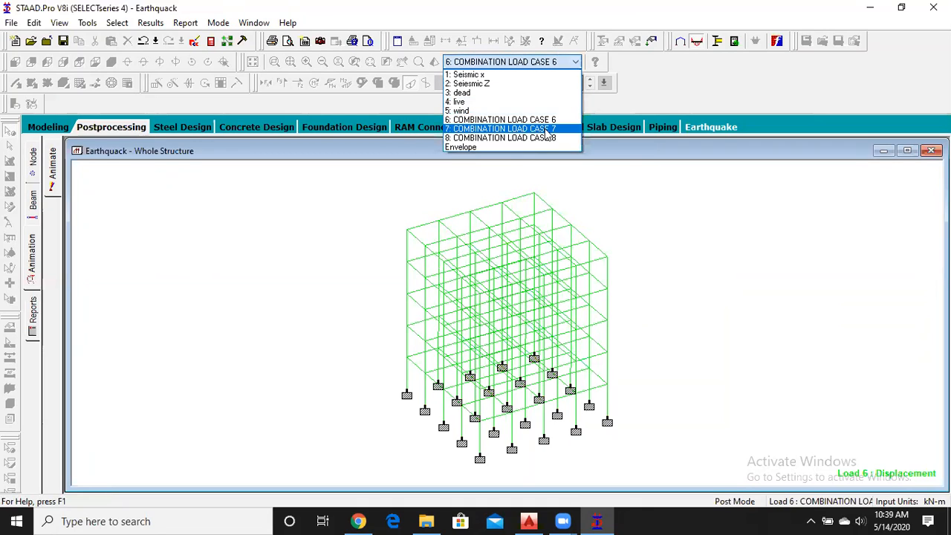
pyautogui.click(547, 130)
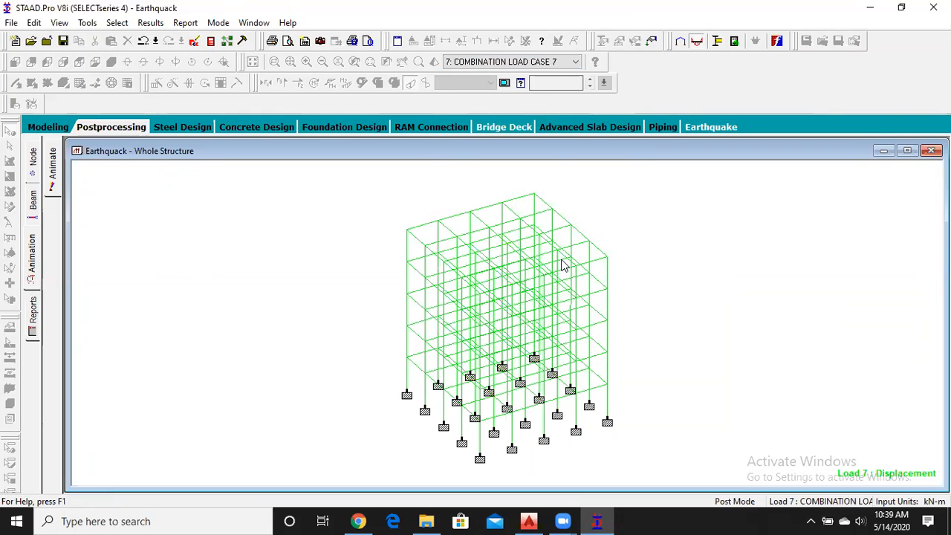
pyautogui.click(575, 62)
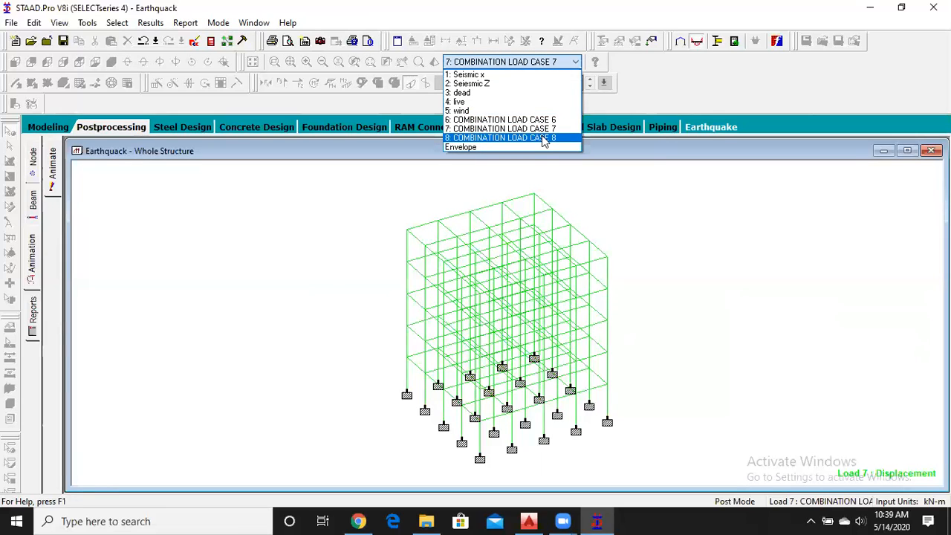
pyautogui.click(544, 138)
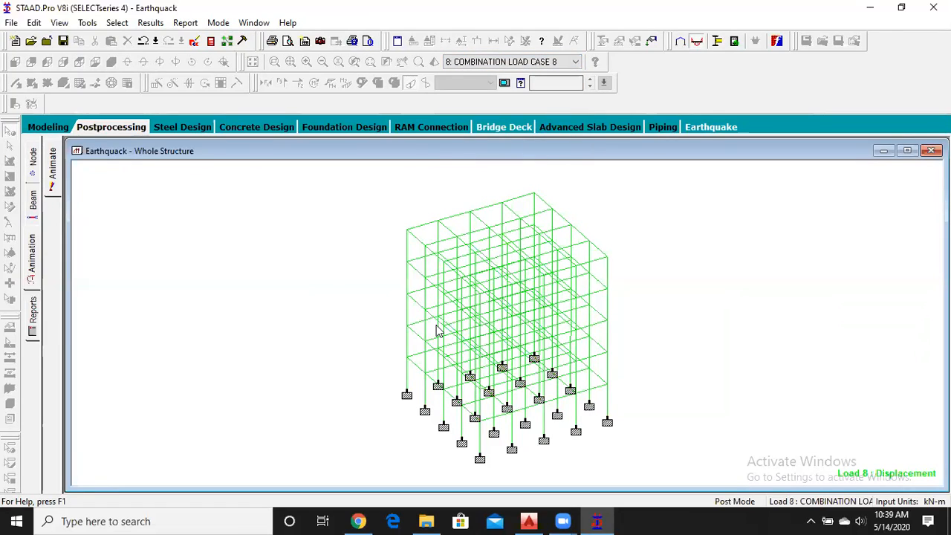